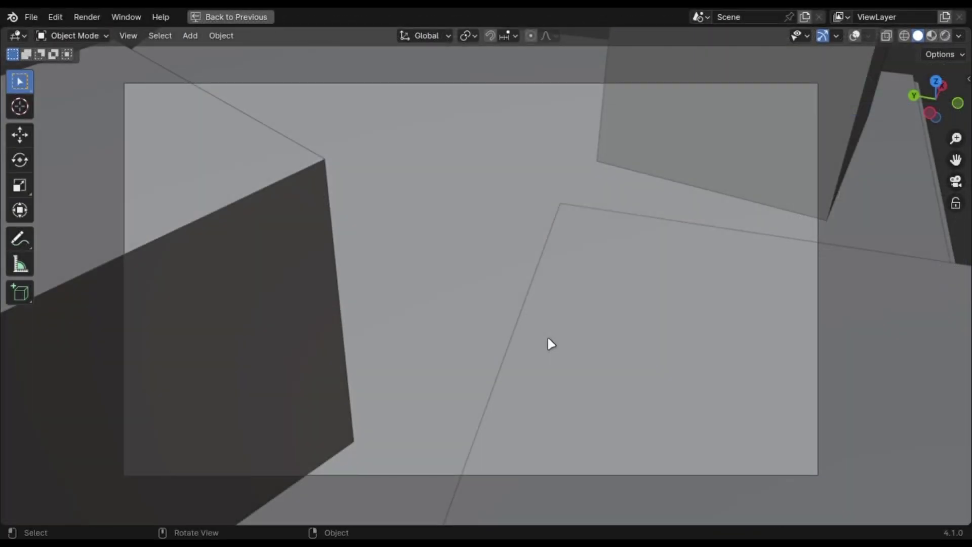
Switch the camera view of the scene to rendered shading.
{"action": "key", "text": "z"}
{"action": "left_click", "coordinate": [552, 208]}
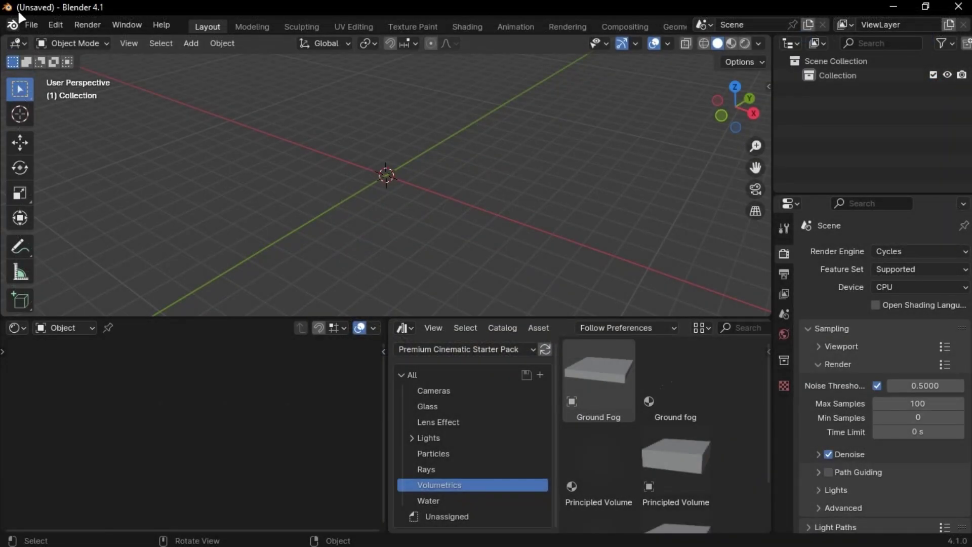
Search the add-on preferences for "node" and check that the Node Wrangler add-on is enabled.
{"action": "left_click", "coordinate": [56, 24]}
{"action": "left_click", "coordinate": [87, 207]}
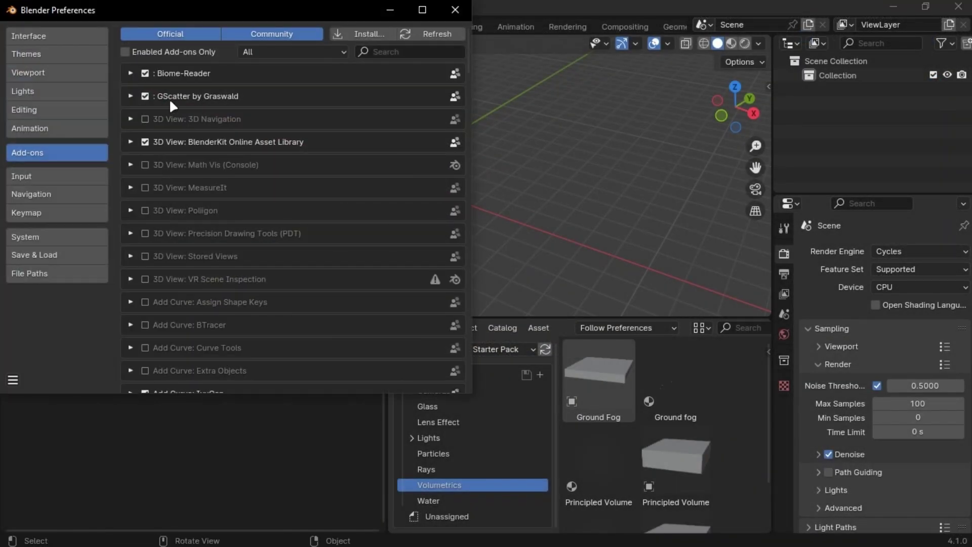
{"action": "left_click", "coordinate": [390, 52]}
{"action": "type", "text": "node"}
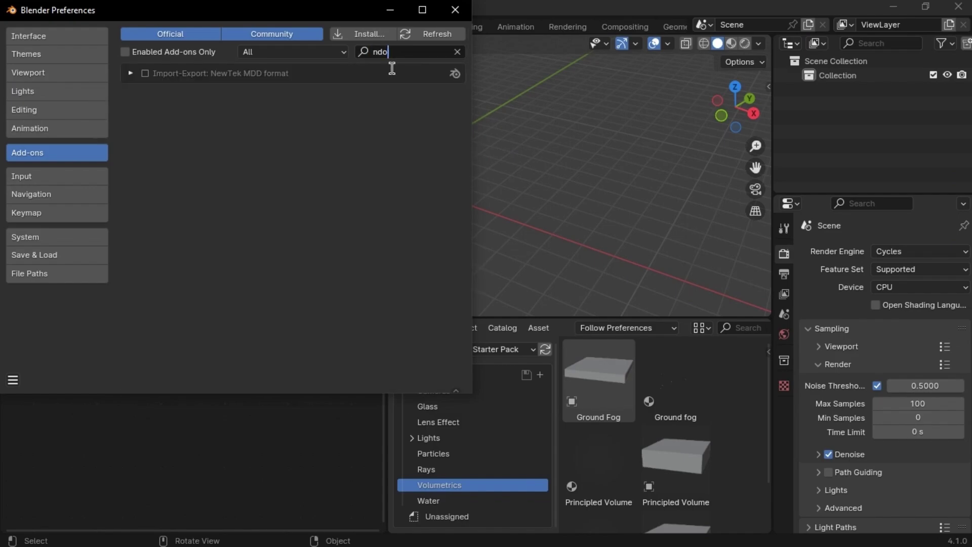
{"action": "left_click", "coordinate": [130, 119]}
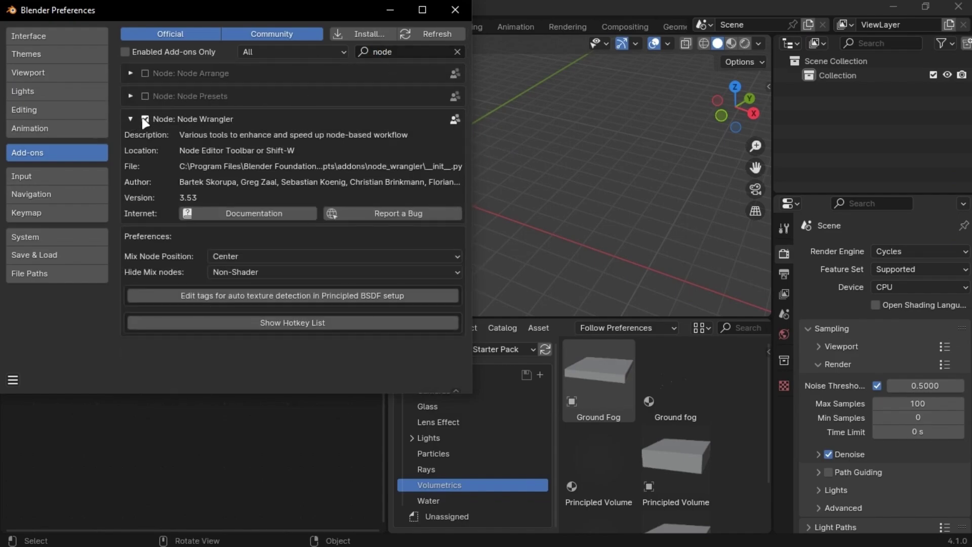
{"action": "left_click", "coordinate": [130, 119]}
{"action": "left_click", "coordinate": [447, 10]}
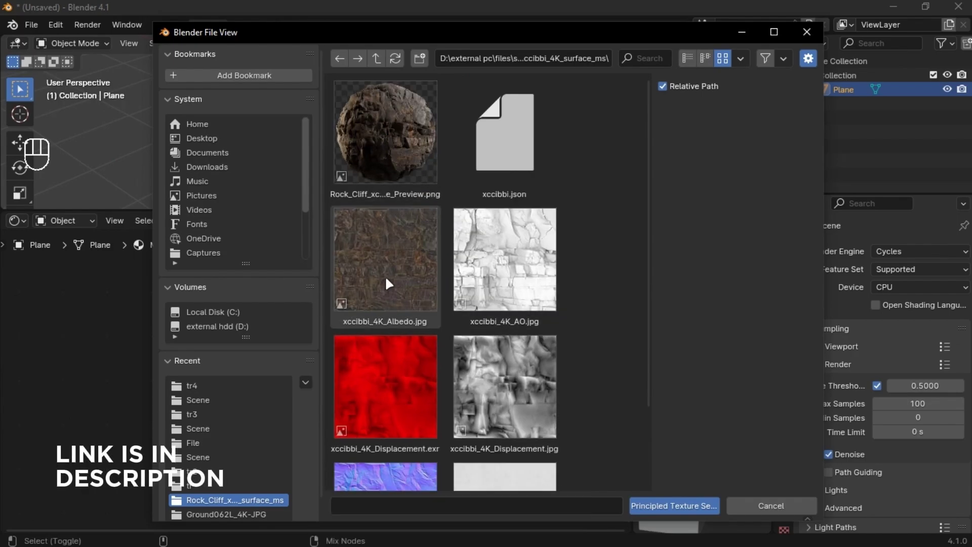
Load the xccibbi_4K maps from Albedo through Roughness into the plane's material with Principled Texture Setup, and switch the viewport to rendered shading.
{"action": "scroll", "coordinate": [384, 275], "scroll_direction": "down", "scroll_amount": 3}
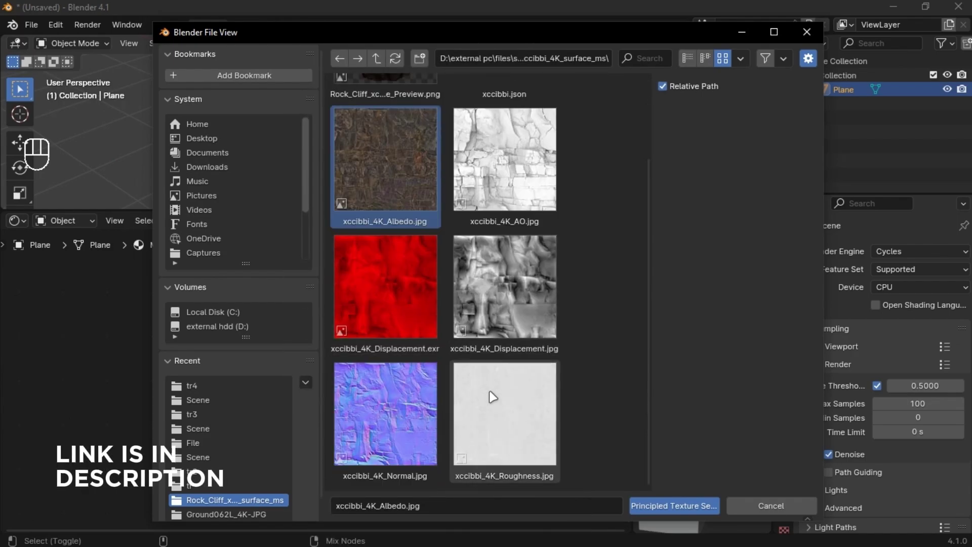
{"action": "left_click", "coordinate": [688, 500]}
{"action": "scroll", "coordinate": [455, 329], "scroll_direction": "down", "scroll_amount": 5}
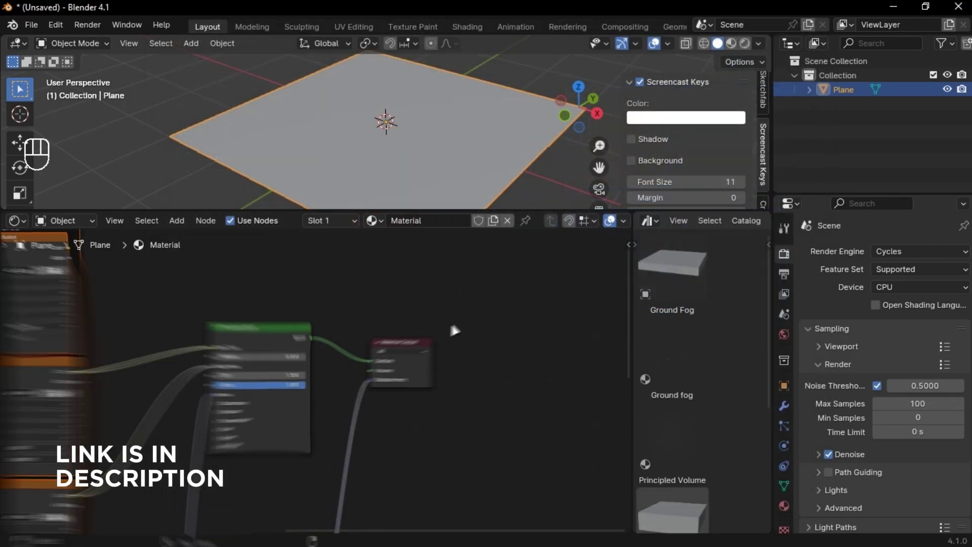
{"action": "key", "text": "z"}
{"action": "left_click", "coordinate": [438, 49]}
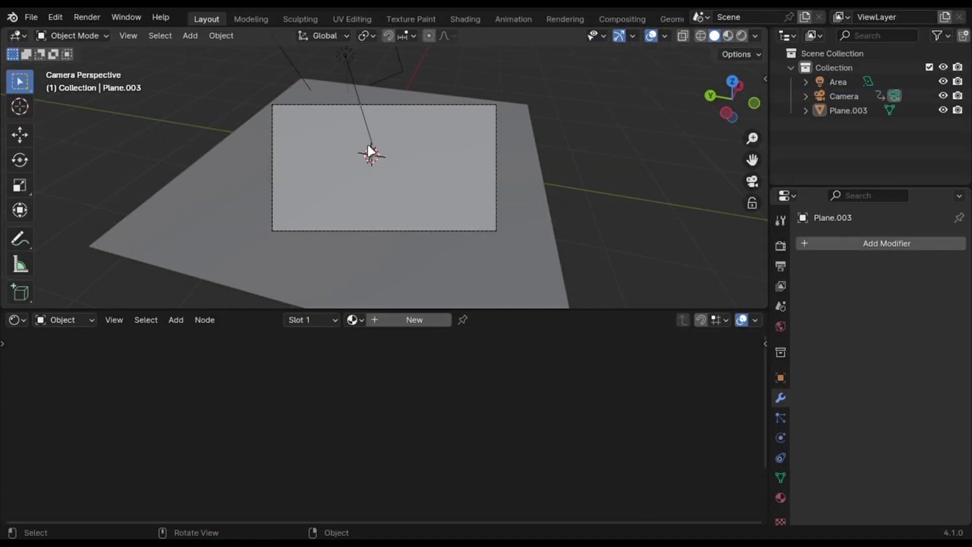
Create a new material on the ground plane and name it Landscape.
{"action": "mouse_move", "coordinate": [275, 186]}
{"action": "middle_mouse_down"}
{"action": "mouse_move", "coordinate": [230, 206]}
{"action": "mouse_move", "coordinate": [232, 189]}
{"action": "mouse_move", "coordinate": [372, 178]}
{"action": "middle_mouse_up"}
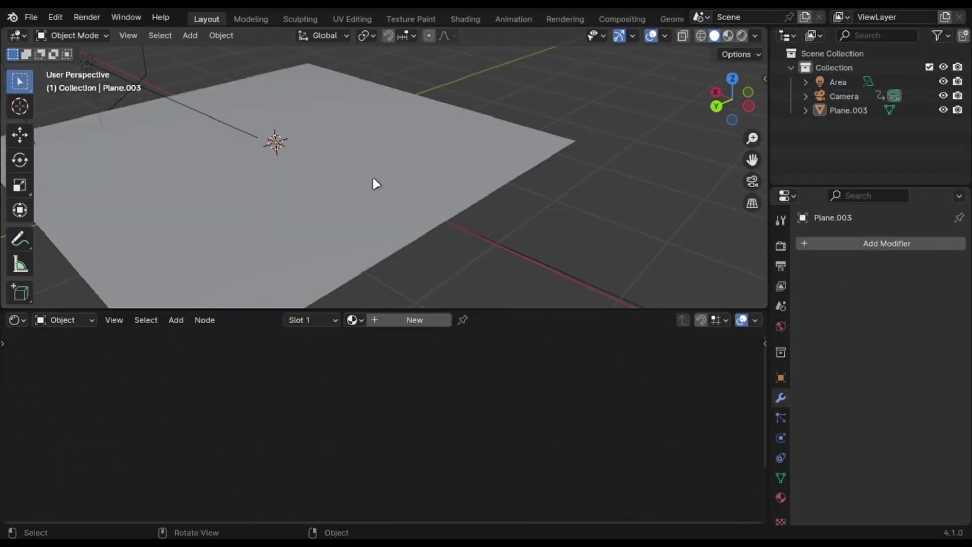
{"action": "scroll", "coordinate": [372, 174], "scroll_direction": "down", "scroll_amount": 7}
{"action": "scroll", "coordinate": [433, 190], "scroll_direction": "up", "scroll_amount": 5}
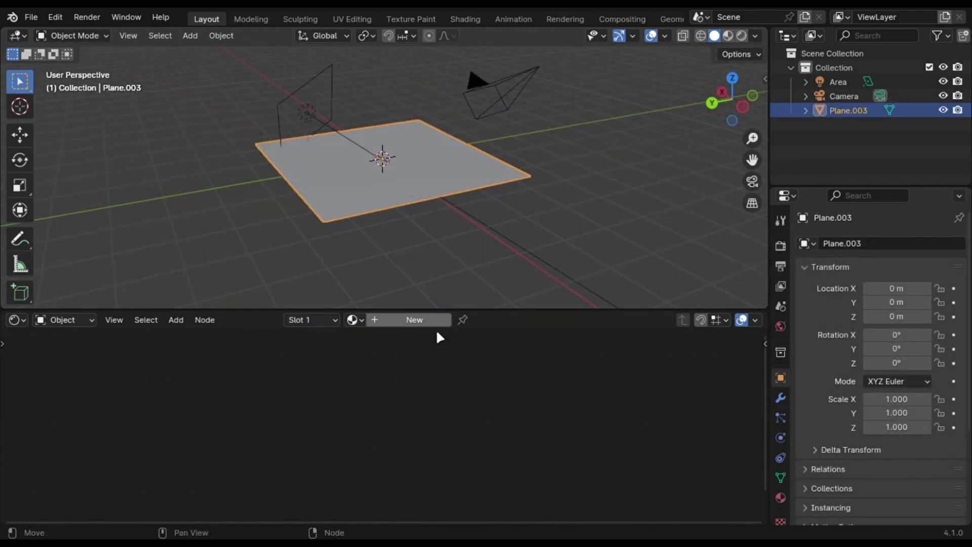
{"action": "left_click", "coordinate": [405, 323]}
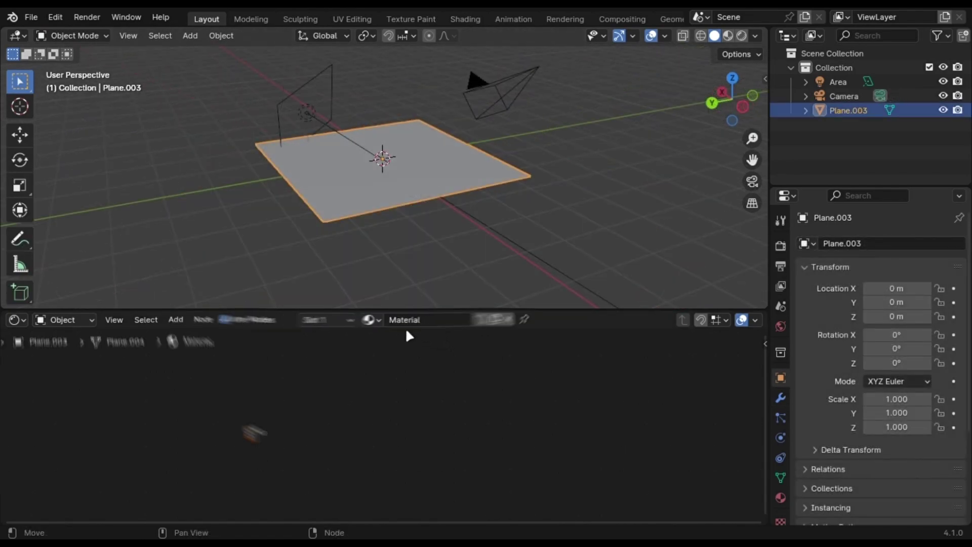
{"action": "left_click", "coordinate": [435, 324]}
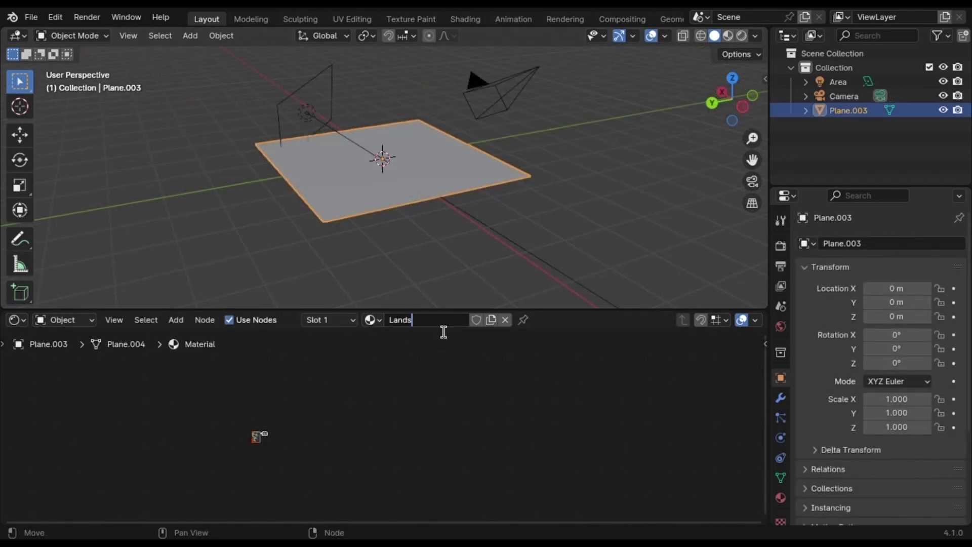
{"action": "type", "text": "Landscape"}
{"action": "key", "text": "Return"}
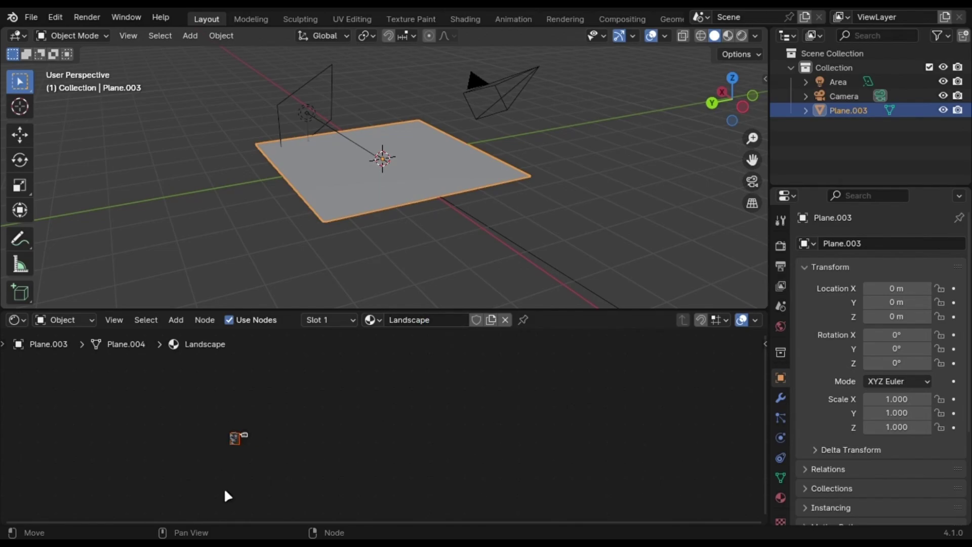
In a maximized node editor, apply Principled Texture Setup to the Principled BSDF node using the six xccibbi_4K maps from Albedo through Roughness.
{"action": "scroll", "coordinate": [480, 449], "scroll_direction": "up", "scroll_amount": 5}
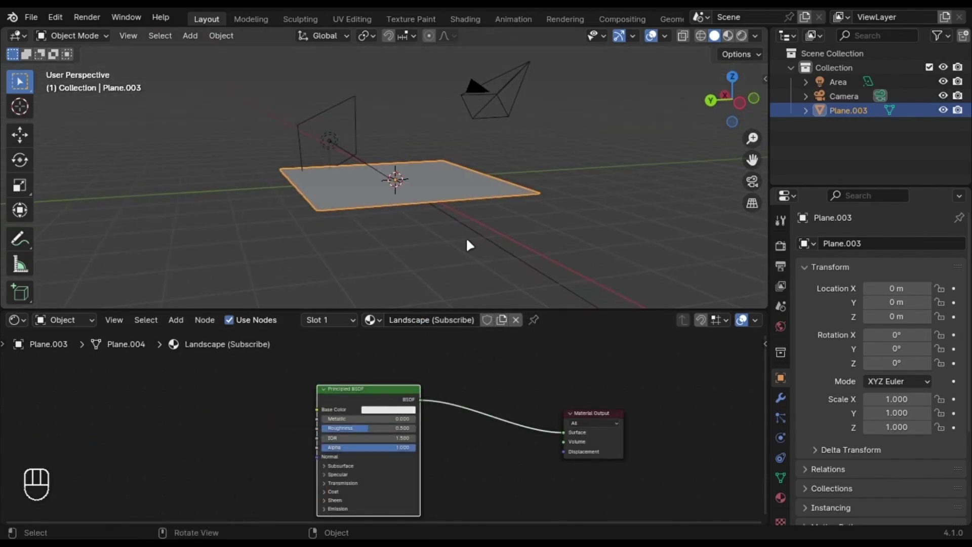
{"action": "key", "text": "ctrl+space"}
{"action": "scroll", "coordinate": [183, 366], "scroll_direction": "up", "scroll_amount": 6}
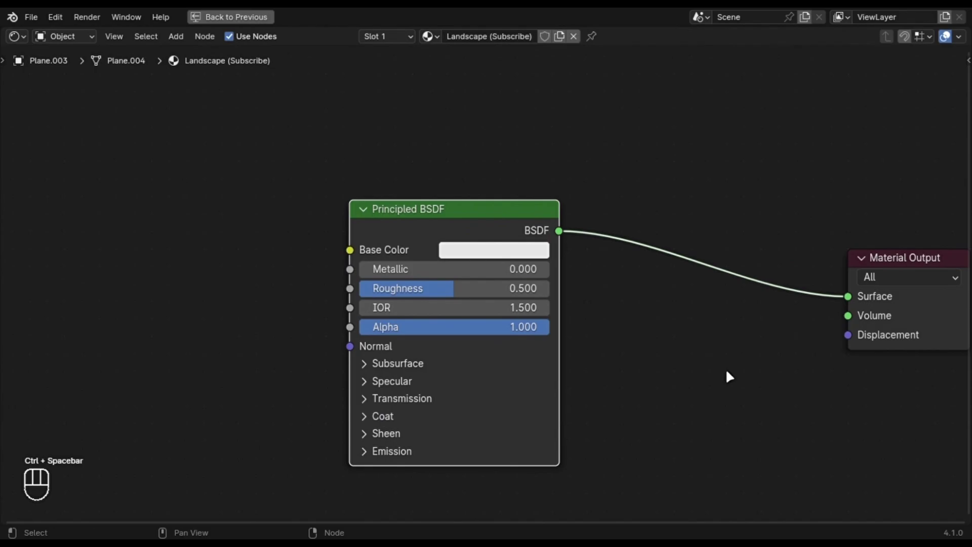
{"action": "middle_click_drag", "start_coordinate": [726, 370], "coordinate": [612, 333]}
{"action": "left_click_drag", "start_coordinate": [377, 200], "coordinate": [451, 193]}
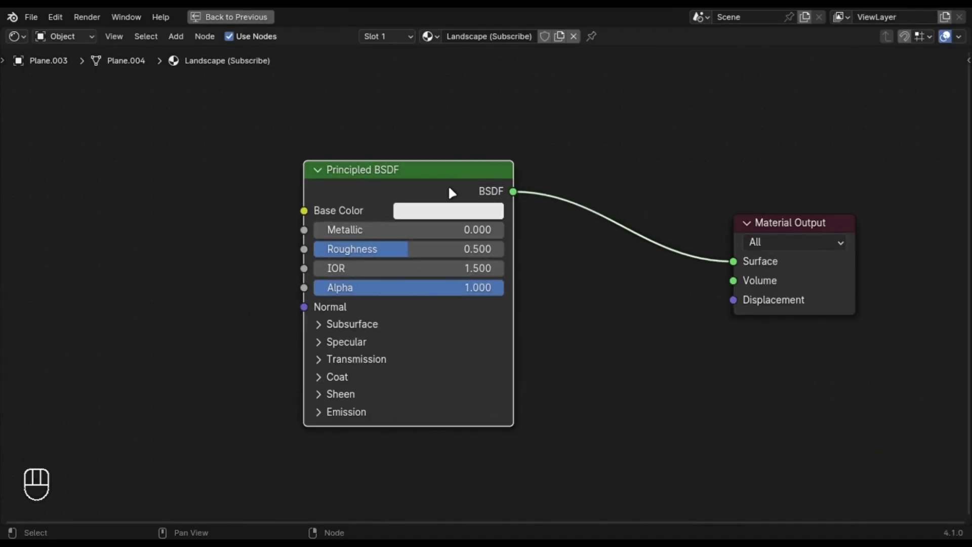
{"action": "key", "text": "ctrl+shift+t"}
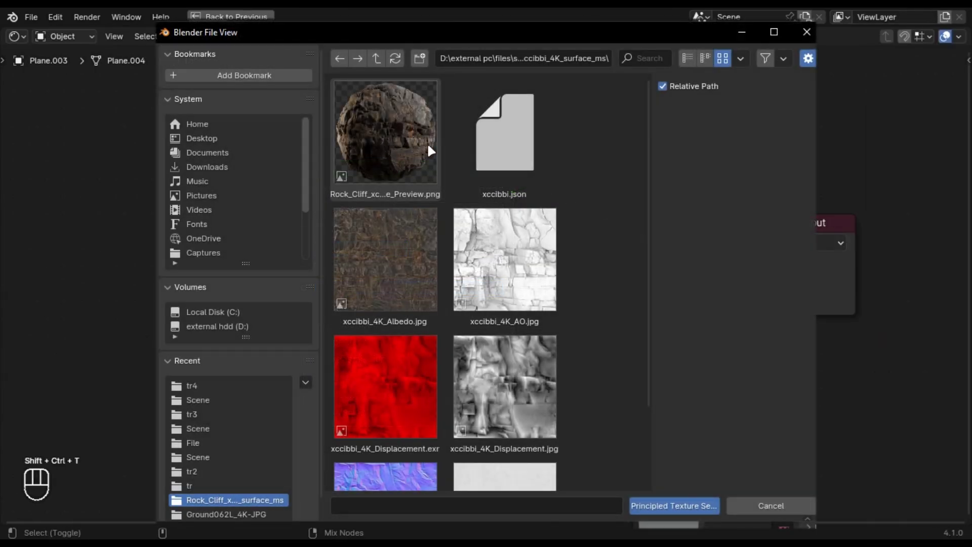
{"action": "left_click", "coordinate": [389, 274]}
{"action": "scroll", "coordinate": [437, 319], "scroll_direction": "down", "scroll_amount": 2}
{"action": "left_click", "coordinate": [494, 397], "text": "shift"}
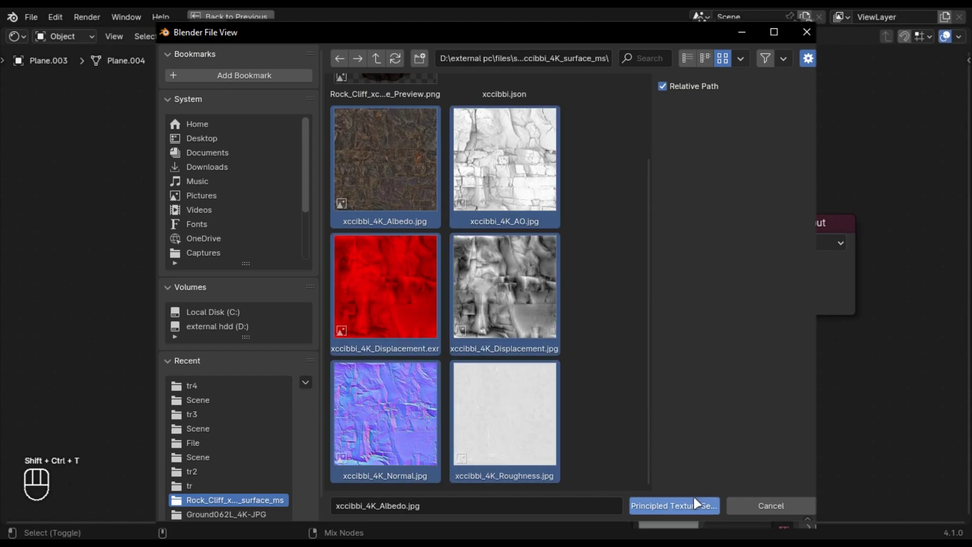
{"action": "left_click", "coordinate": [694, 504]}
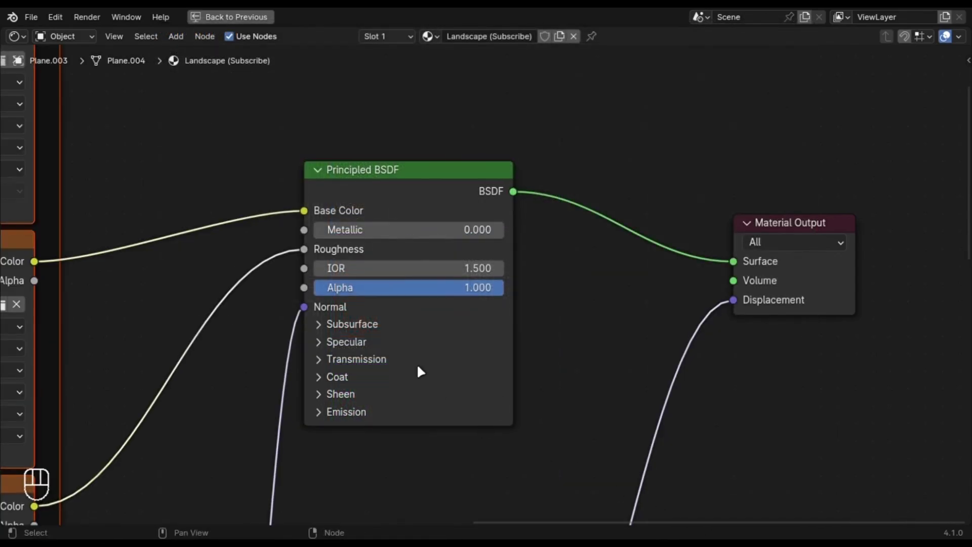
Delete the Ambient Occlusion texture node from the Textures frame.
{"action": "scroll", "coordinate": [431, 345], "scroll_direction": "down", "scroll_amount": 10}
{"action": "middle_click_drag", "start_coordinate": [373, 395], "coordinate": [492, 435]}
{"action": "scroll", "coordinate": [495, 440], "scroll_direction": "up", "scroll_amount": 2}
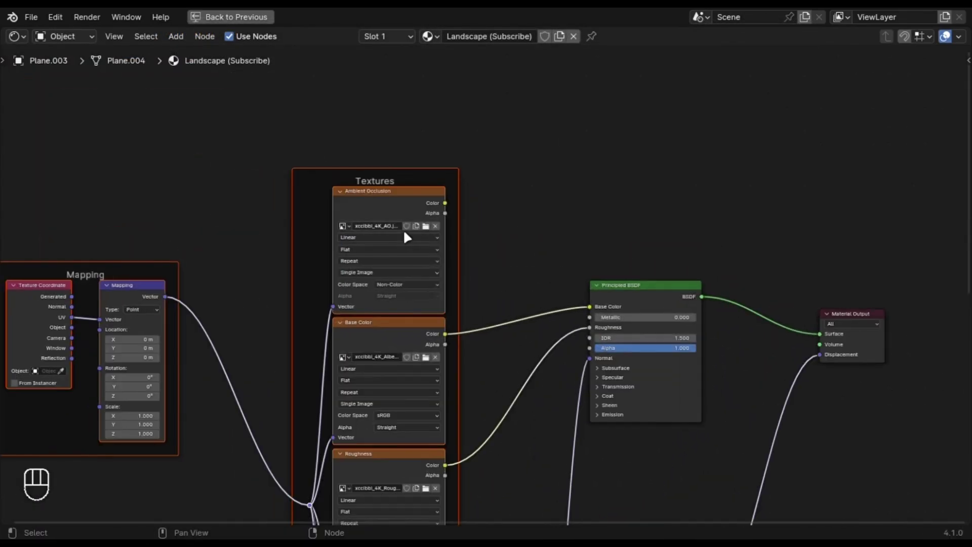
{"action": "left_click", "coordinate": [403, 223]}
{"action": "key", "text": "Delete"}
Spread the material's nodes apart for readability, and inspect the rendered plane through the camera and from a low side angle.
{"action": "scroll", "coordinate": [405, 228], "scroll_direction": "down", "scroll_amount": 4}
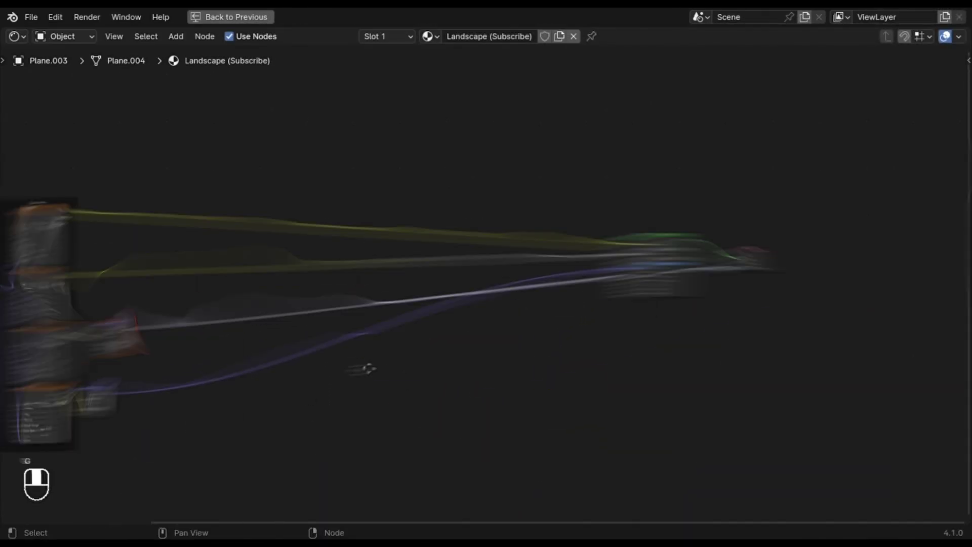
{"action": "left_click_drag", "start_coordinate": [365, 369], "coordinate": [311, 368]}
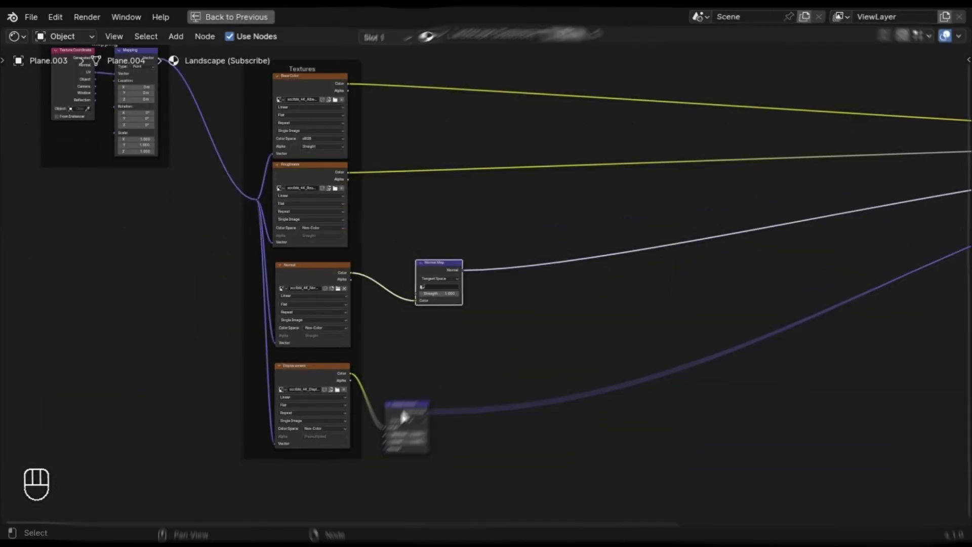
{"action": "key", "text": "KP_0"}
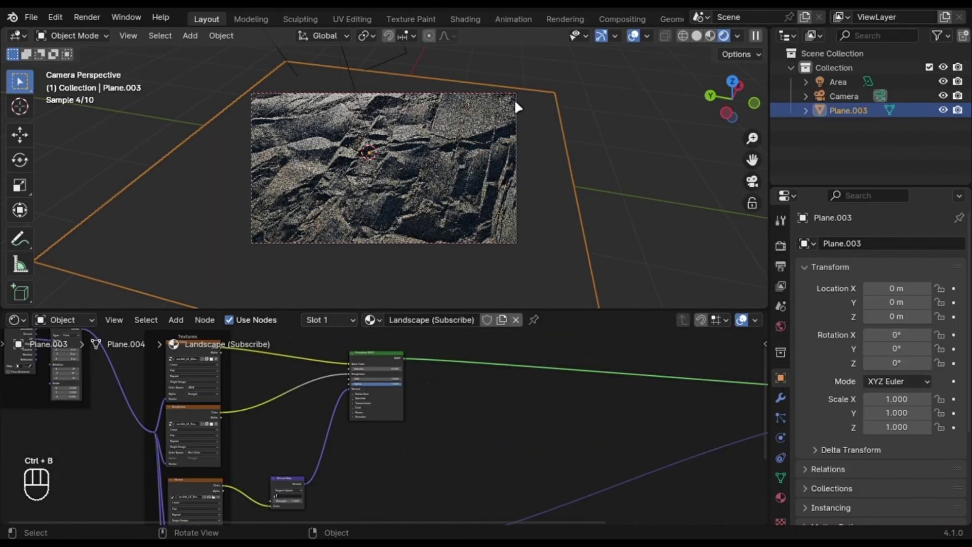
{"action": "middle_click_drag", "start_coordinate": [476, 193], "coordinate": [496, 137]}
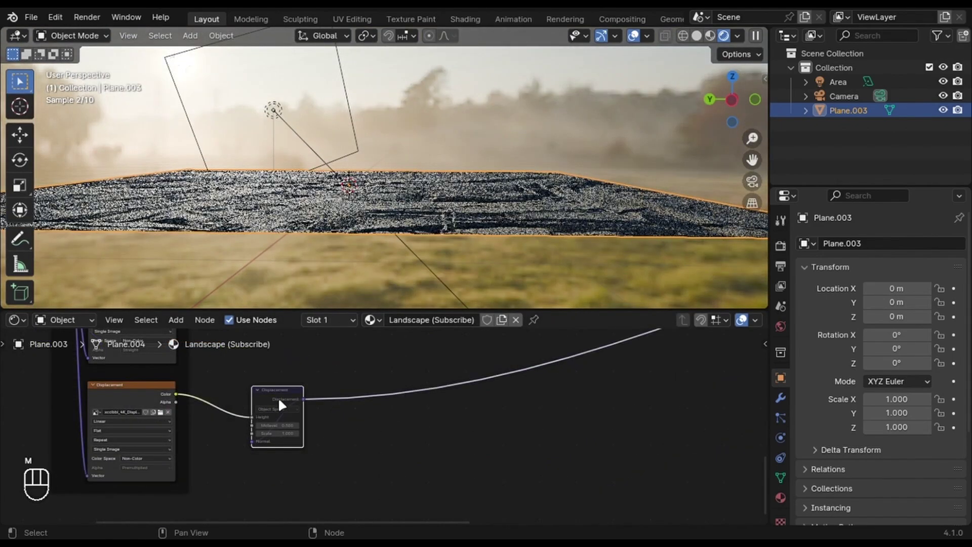
{"action": "left_click", "coordinate": [279, 400]}
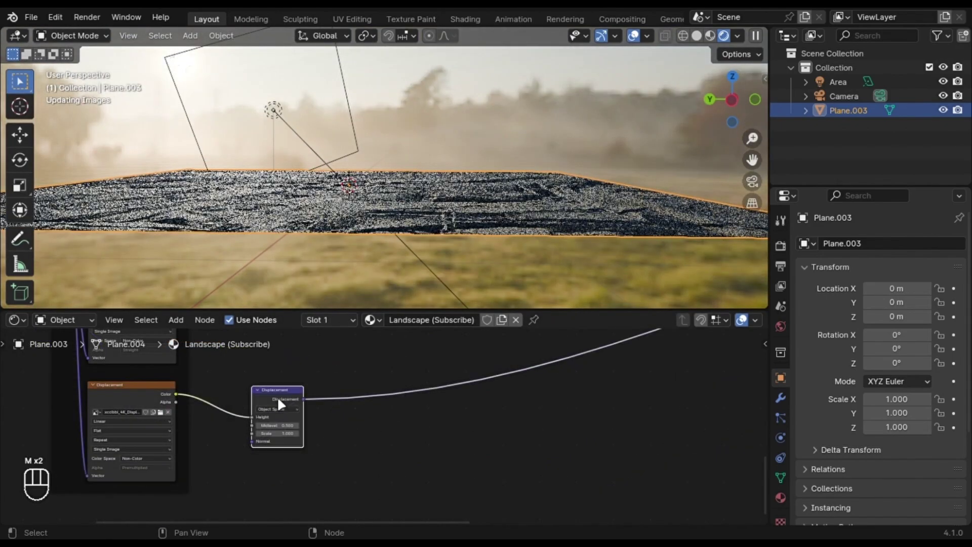
Set the landscape material's surface displacement method to Displacement and Bump, and inspect the plane from above.
{"action": "left_click", "coordinate": [782, 405]}
{"action": "left_click", "coordinate": [782, 499]}
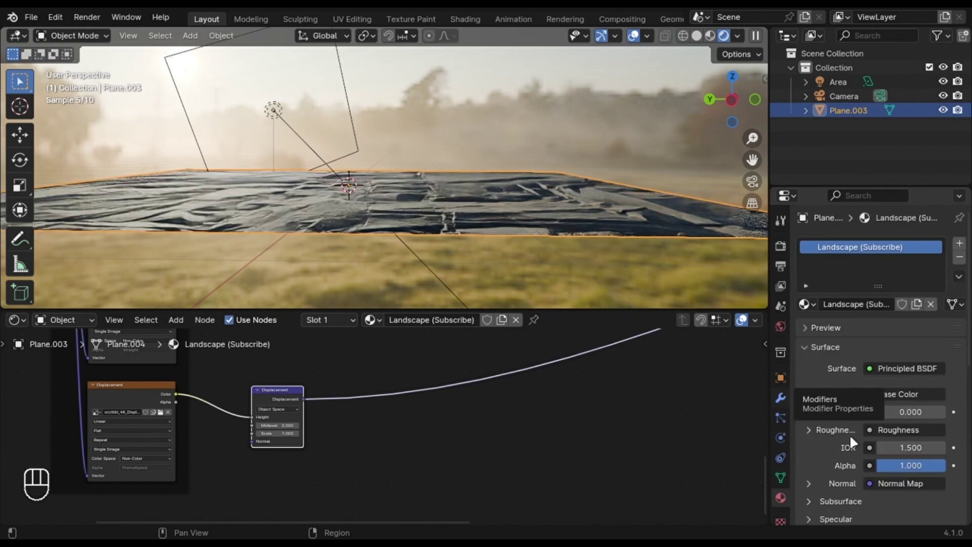
{"action": "scroll", "coordinate": [835, 451], "scroll_direction": "down", "scroll_amount": 10}
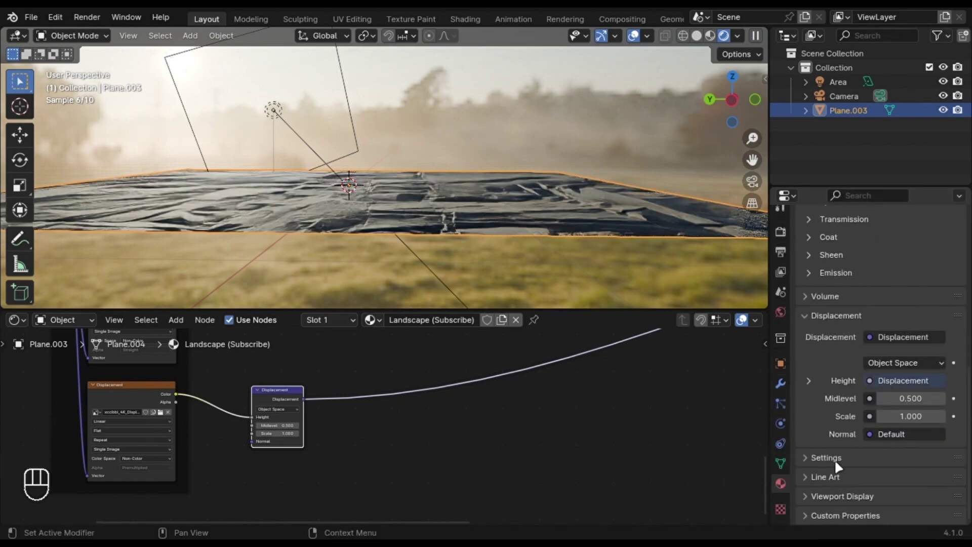
{"action": "left_click", "coordinate": [826, 457]}
{"action": "scroll", "coordinate": [899, 421], "scroll_direction": "down", "scroll_amount": 7}
{"action": "left_click", "coordinate": [900, 380]}
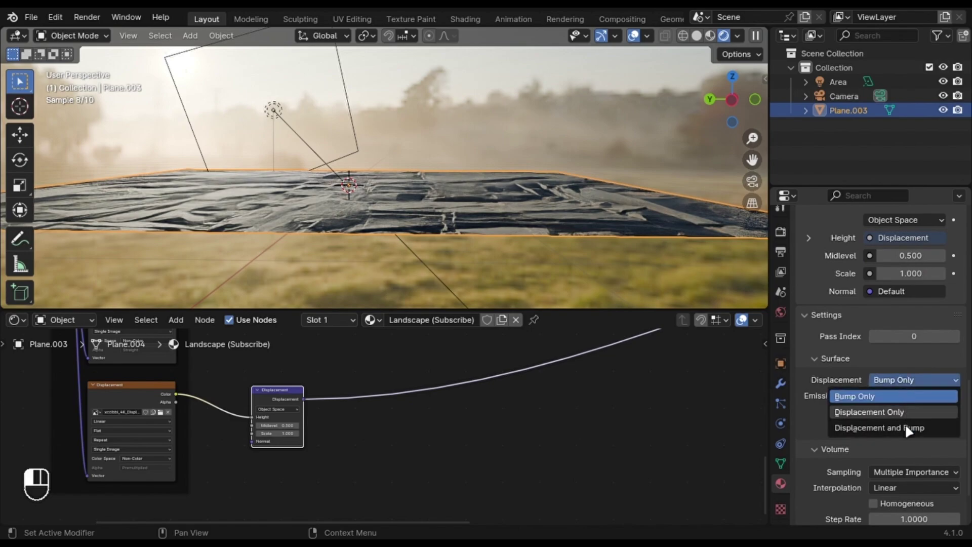
{"action": "left_click", "coordinate": [901, 428]}
{"action": "middle_click_drag", "start_coordinate": [402, 190], "coordinate": [462, 244]}
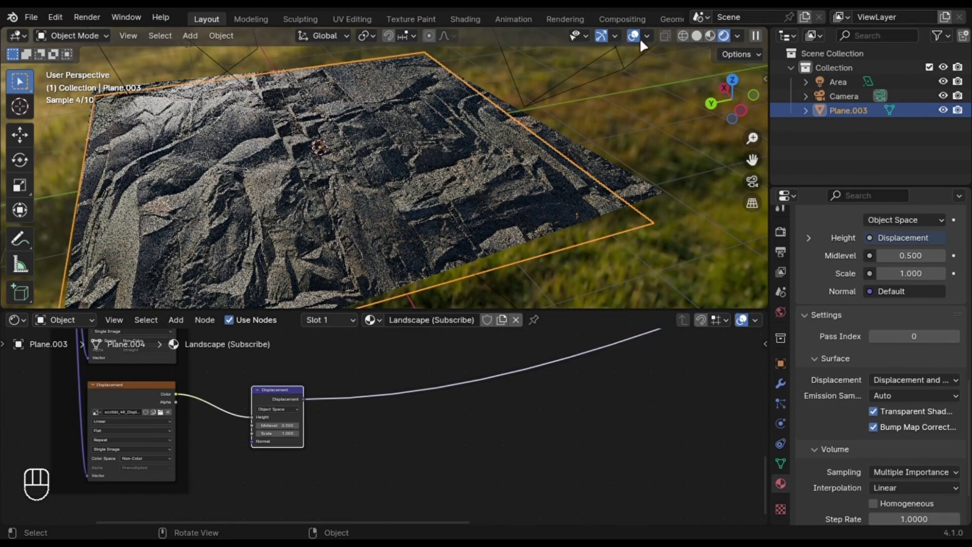
Add a Subdivision Surface modifier to the plane, set to Simple with 8 viewport levels and 11 render levels.
{"action": "left_click", "coordinate": [647, 39]}
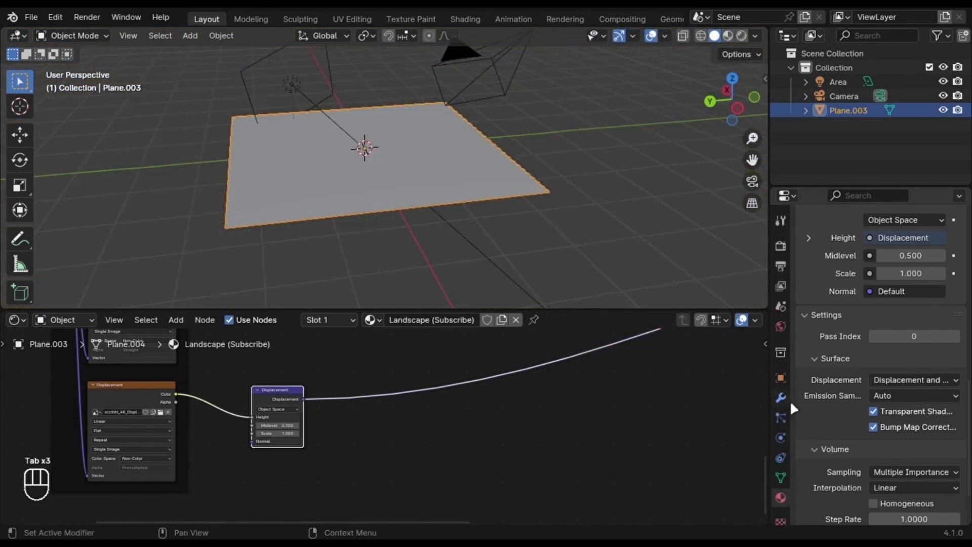
{"action": "left_click", "coordinate": [781, 398]}
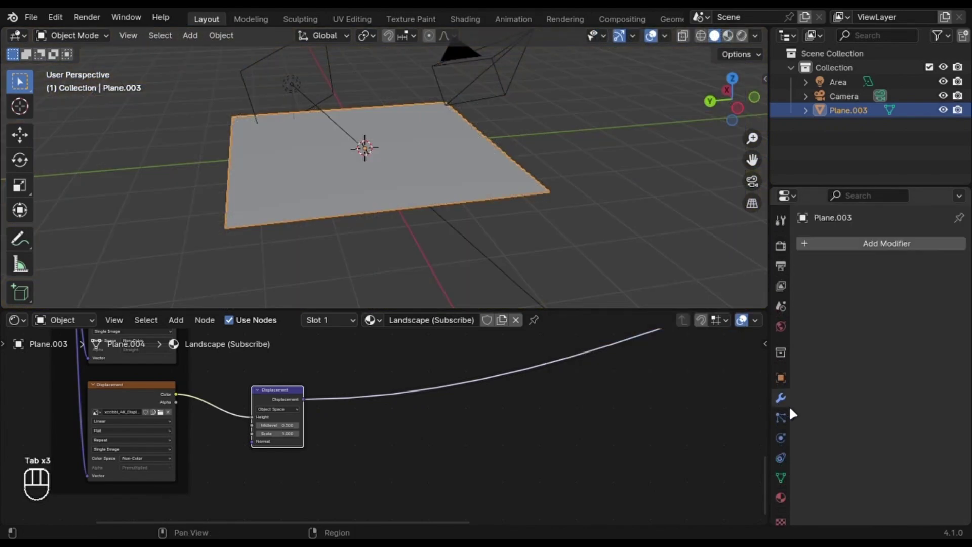
{"action": "left_click", "coordinate": [849, 248]}
{"action": "type", "text": "subd"}
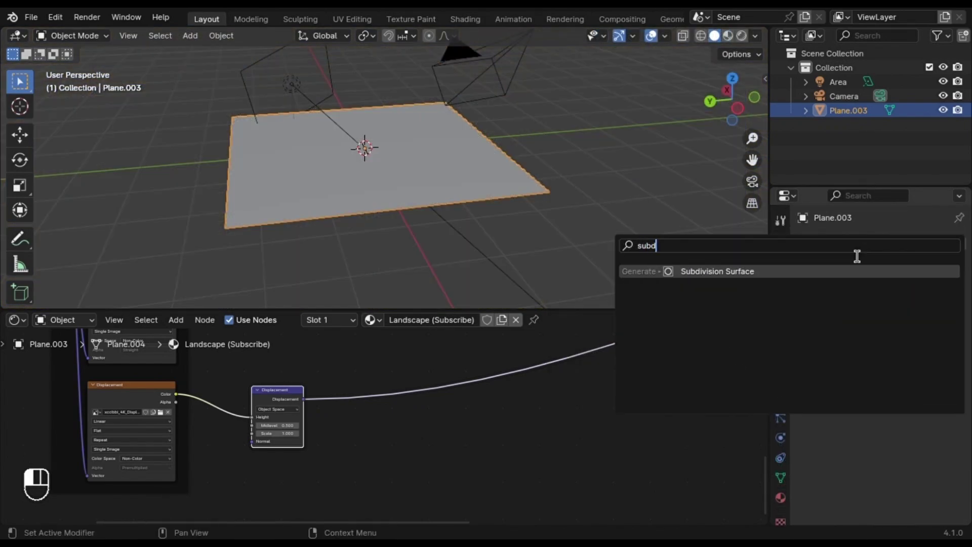
{"action": "key", "text": "Return"}
{"action": "left_click", "coordinate": [906, 288]}
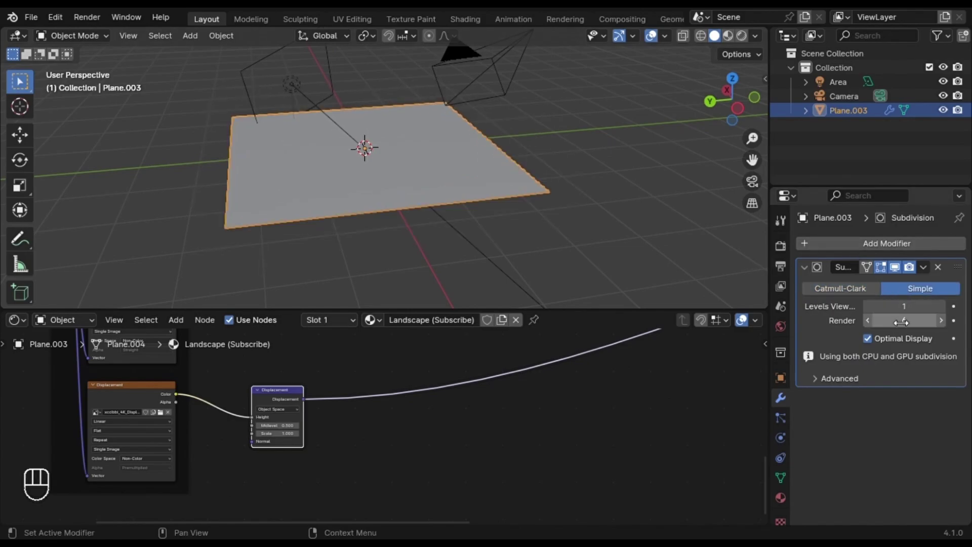
{"action": "left_click", "coordinate": [901, 317]}
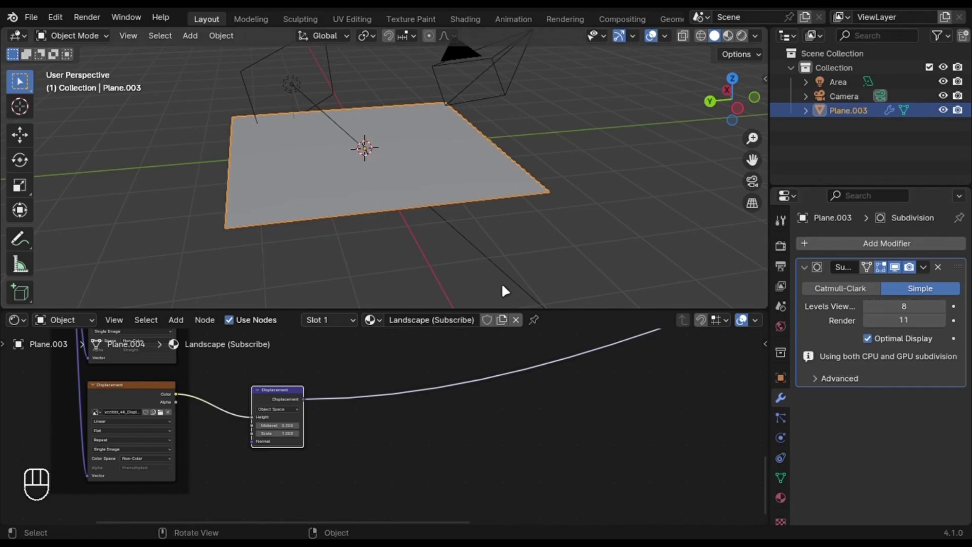
{"action": "mouse_move", "coordinate": [466, 159]}
{"action": "middle_mouse_down"}
{"action": "mouse_move", "coordinate": [560, 143]}
{"action": "mouse_move", "coordinate": [451, 172]}
{"action": "middle_mouse_up"}
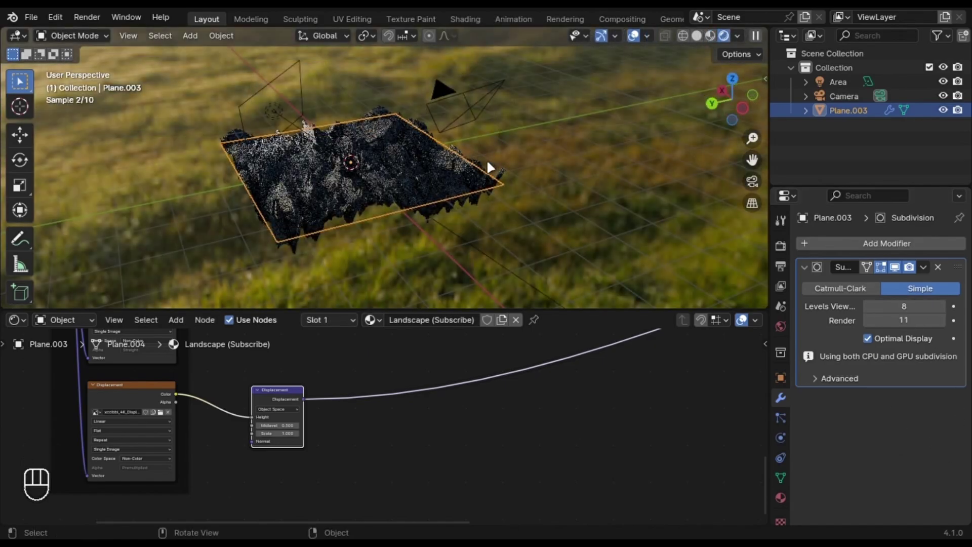
Switch the Cycles feature set to Experimental and bring up the adaptive subdivision option of the plane's Subdivision modifier.
{"action": "middle_click_drag", "start_coordinate": [487, 159], "coordinate": [466, 192]}
{"action": "left_click", "coordinate": [780, 245]}
{"action": "left_click", "coordinate": [906, 262]}
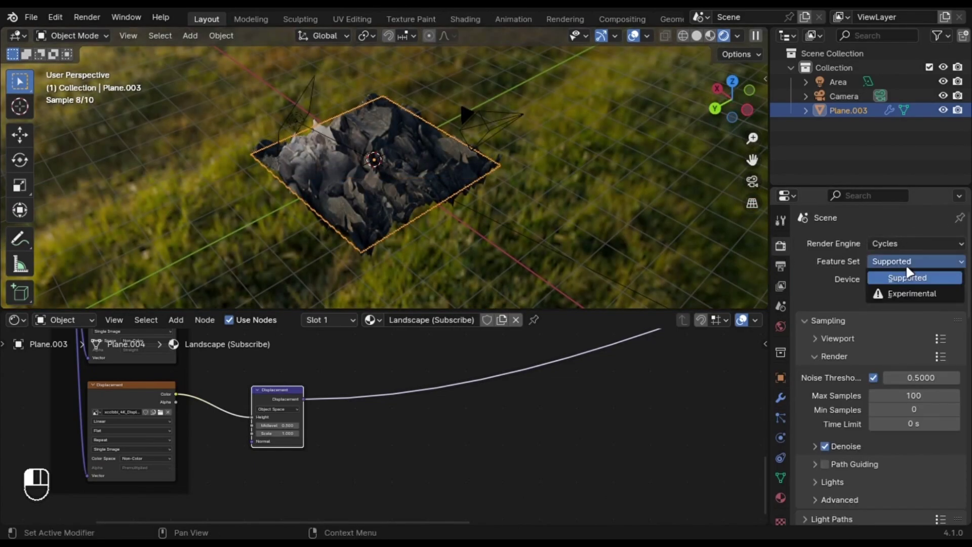
{"action": "left_click", "coordinate": [906, 293]}
{"action": "left_click", "coordinate": [780, 397]}
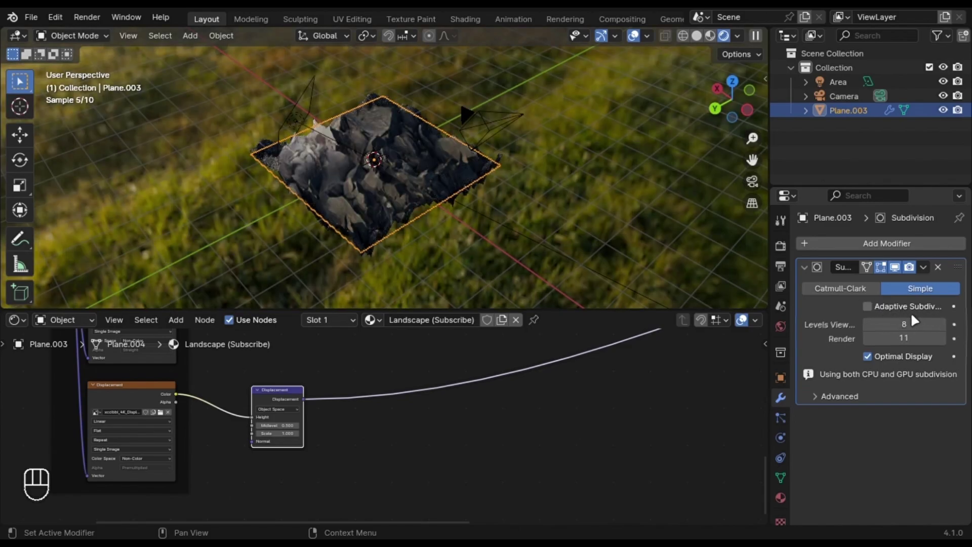
Set the Displacement node's Midlevel to 0 and its Scale to 0.6.
{"action": "scroll", "coordinate": [529, 236], "scroll_direction": "up", "scroll_amount": 8}
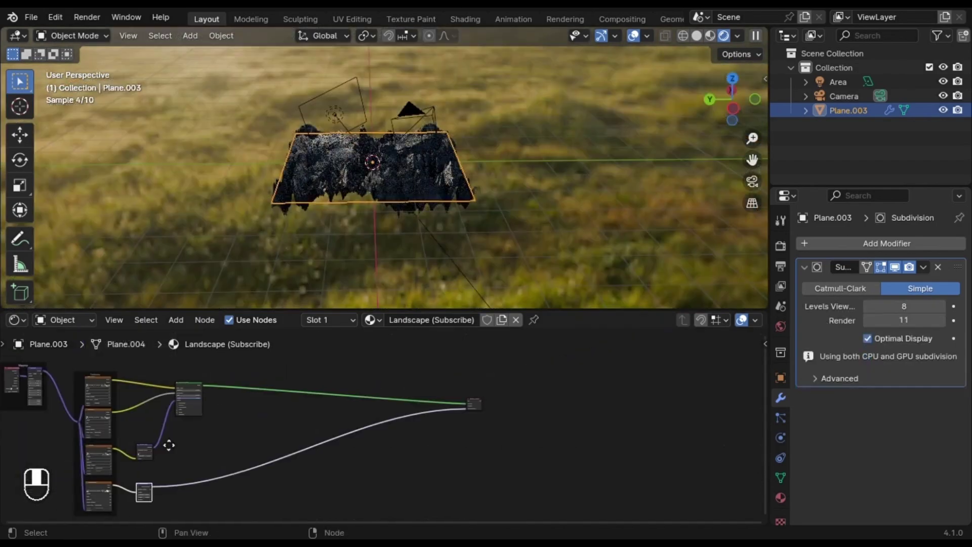
{"action": "scroll", "coordinate": [165, 445], "scroll_direction": "up", "scroll_amount": 5}
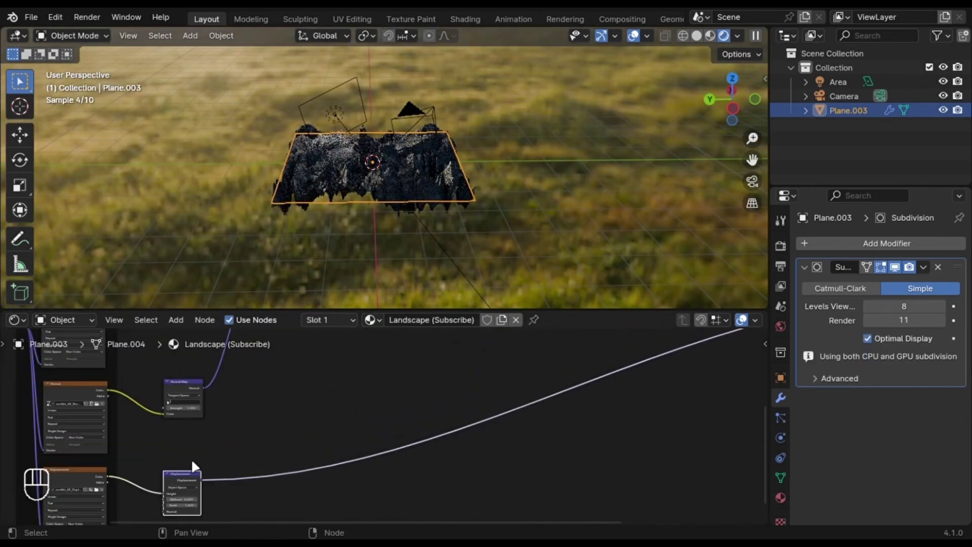
{"action": "scroll", "coordinate": [192, 463], "scroll_direction": "up", "scroll_amount": 4}
{"action": "middle_click_drag", "start_coordinate": [314, 464], "coordinate": [547, 405]}
{"action": "left_click", "coordinate": [458, 429]}
{"action": "scroll", "coordinate": [538, 446], "scroll_direction": "up", "scroll_amount": 8}
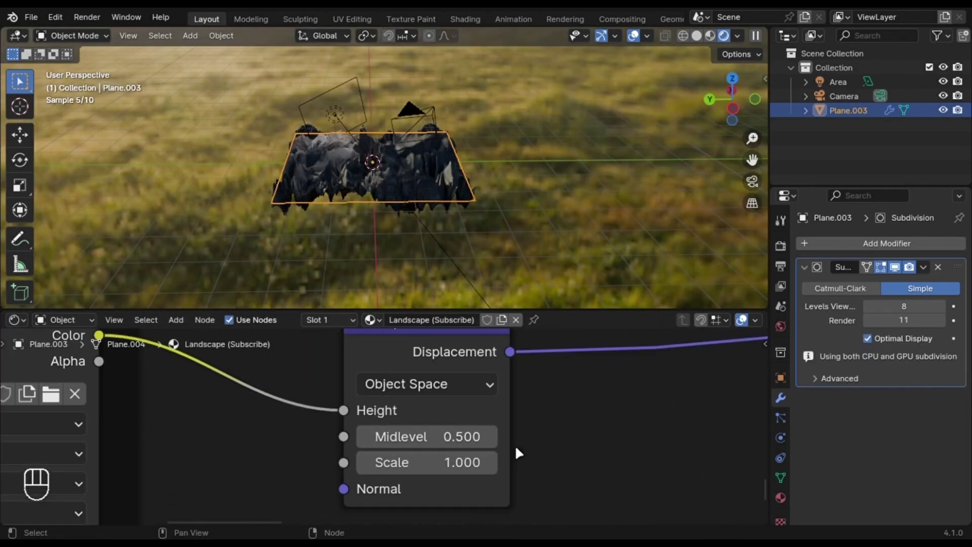
{"action": "scroll", "coordinate": [385, 435], "scroll_direction": "up", "scroll_amount": 2}
{"action": "key", "text": "Return"}
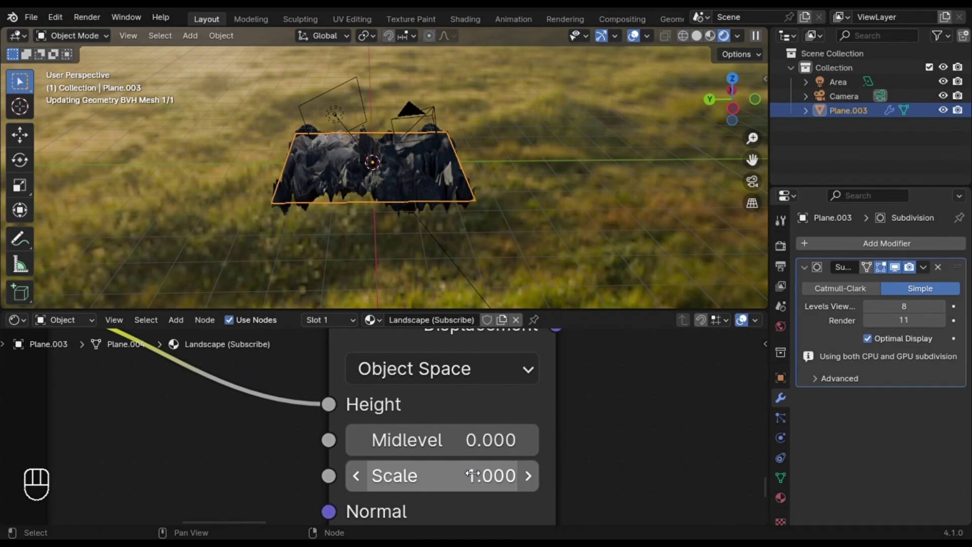
{"action": "left_click", "coordinate": [475, 481]}
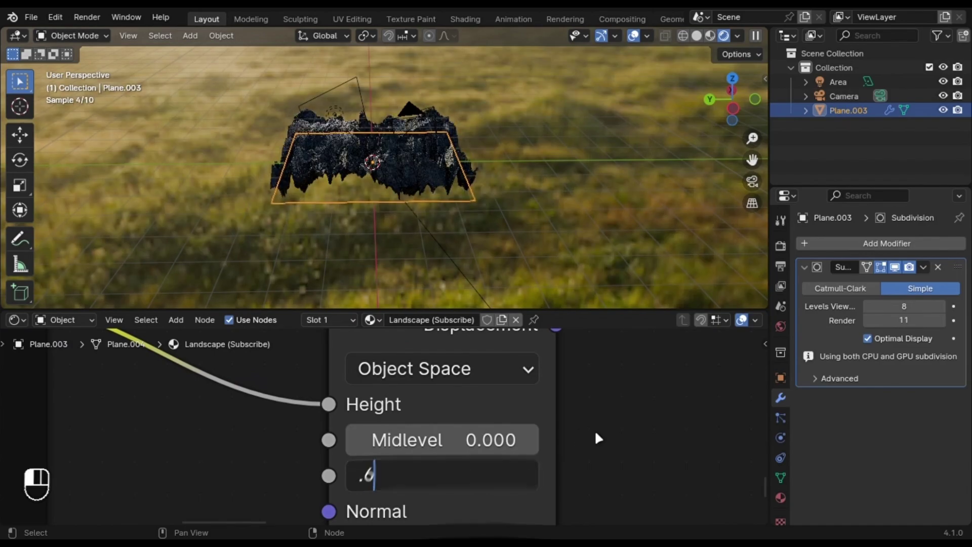
{"action": "type", "text": ".6"}
{"action": "key", "text": "Return"}
View the rendered plane through the camera with the viewport overlays hidden.
{"action": "key", "text": "KP_0"}
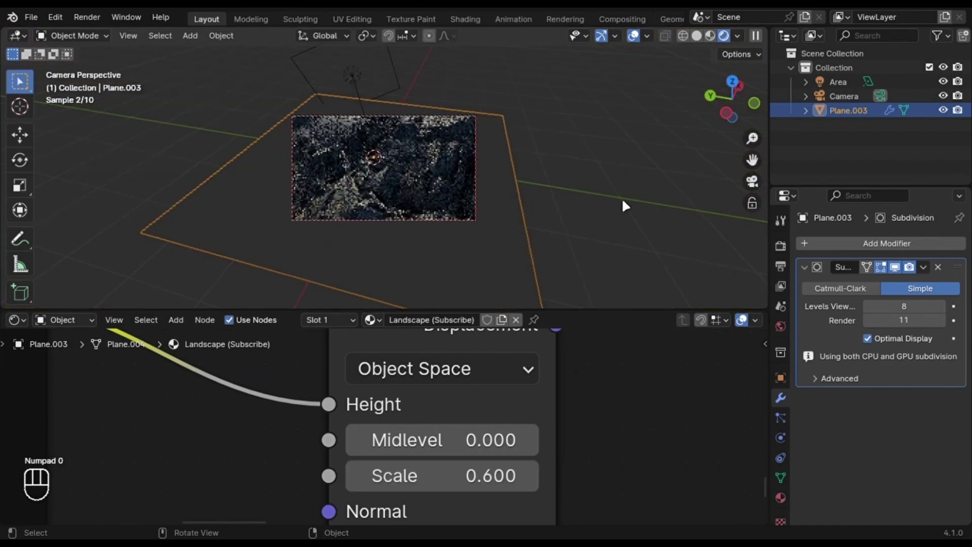
{"action": "left_click", "coordinate": [633, 35]}
{"action": "scroll", "coordinate": [556, 162], "scroll_direction": "up", "scroll_amount": 2}
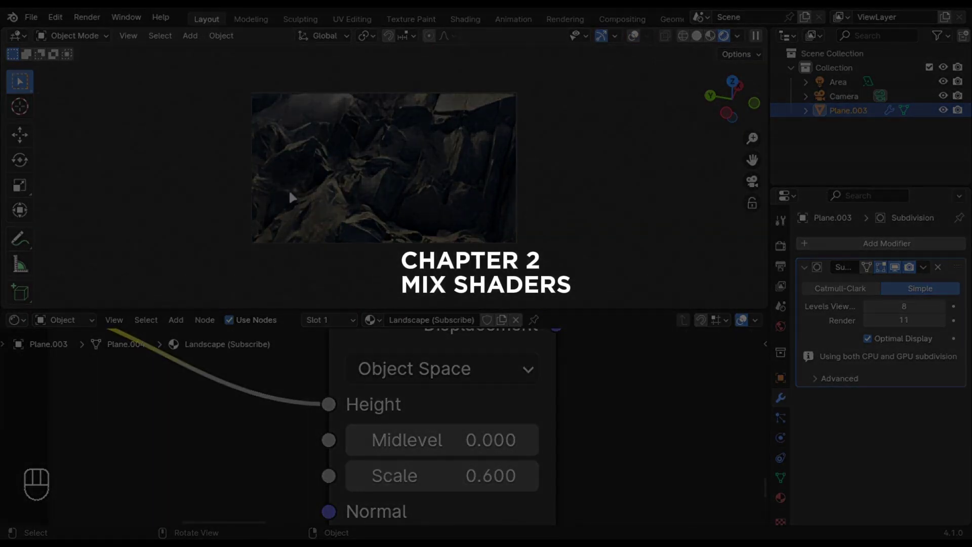
Cut the link from the Displacement node to the Material Output and disable the Subdivision modifier in the viewport.
{"action": "scroll", "coordinate": [312, 487], "scroll_direction": "down", "scroll_amount": 8}
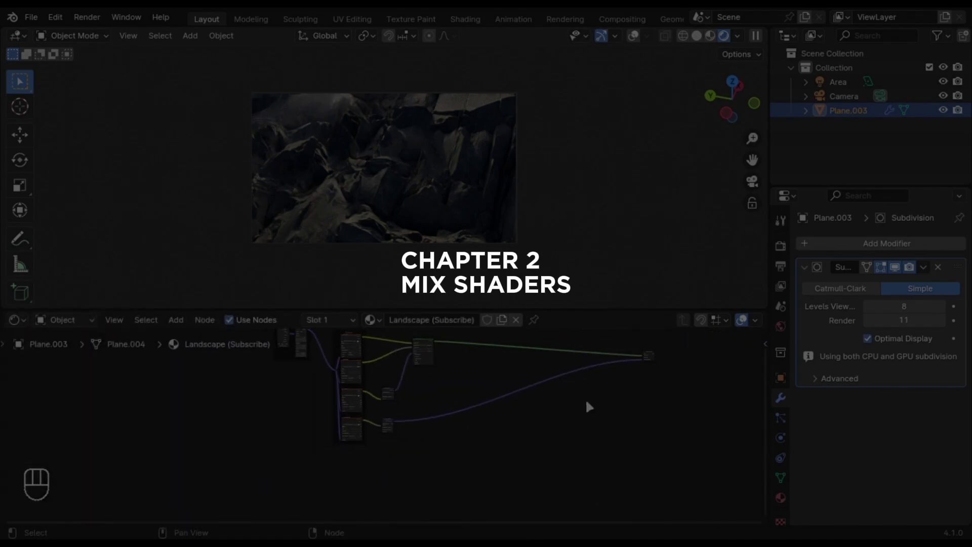
{"action": "middle_click_drag", "start_coordinate": [585, 406], "coordinate": [385, 443]}
{"action": "scroll", "coordinate": [387, 442], "scroll_direction": "up", "scroll_amount": 4}
{"action": "middle_click_drag", "start_coordinate": [206, 466], "coordinate": [323, 439]}
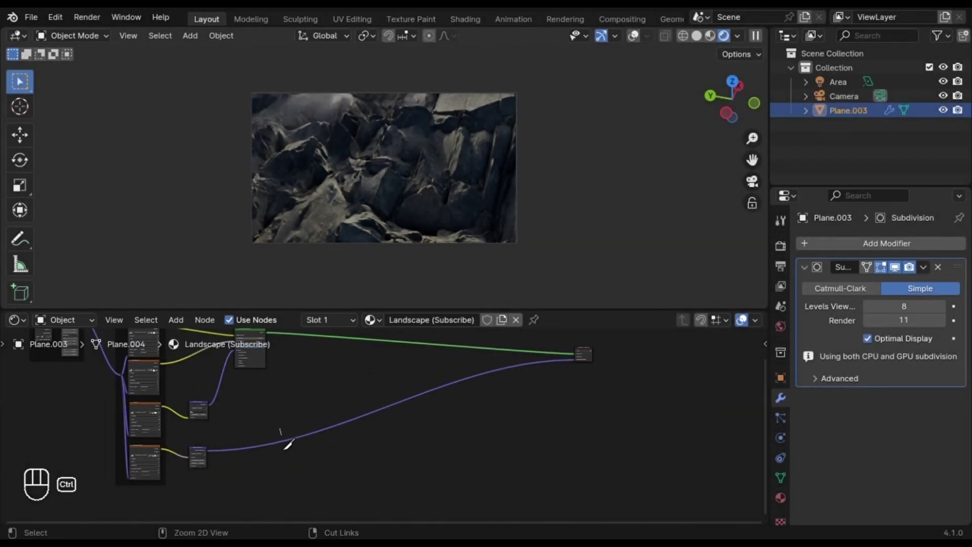
{"action": "right_click_drag", "start_coordinate": [280, 429], "coordinate": [288, 444], "text": "ctrl"}
{"action": "middle_click_drag", "start_coordinate": [478, 418], "coordinate": [452, 431]}
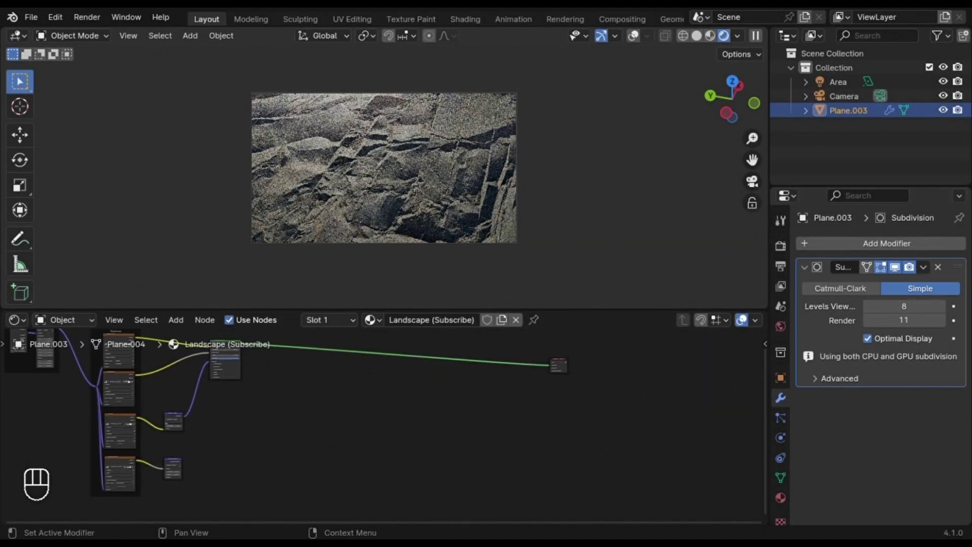
{"action": "left_click", "coordinate": [896, 271]}
Show the plane in solid shading outside the camera view, and add a Noise Texture node above the texture nodes.
{"action": "middle_click_drag", "start_coordinate": [354, 456], "coordinate": [381, 436]}
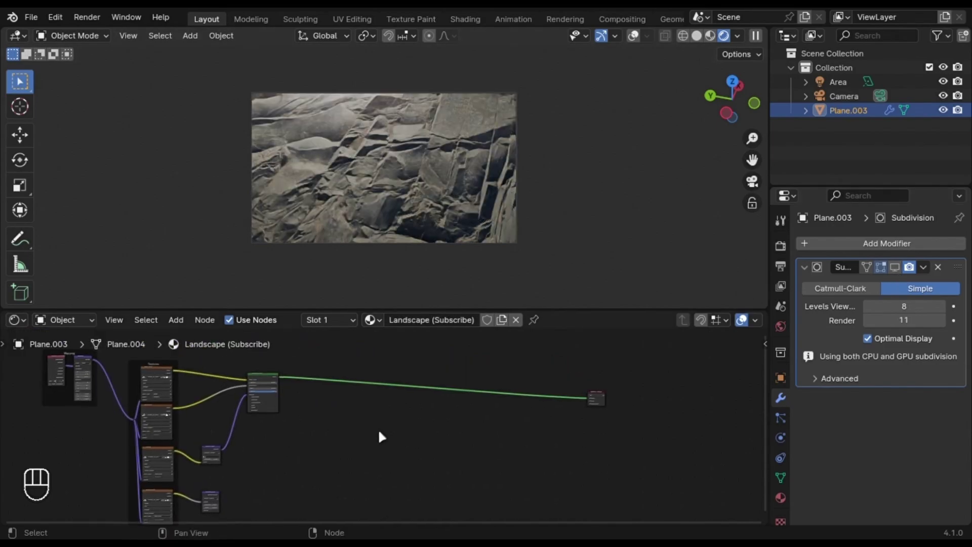
{"action": "scroll", "coordinate": [380, 436], "scroll_direction": "down", "scroll_amount": 3}
{"action": "middle_click_drag", "start_coordinate": [572, 189], "coordinate": [575, 186]}
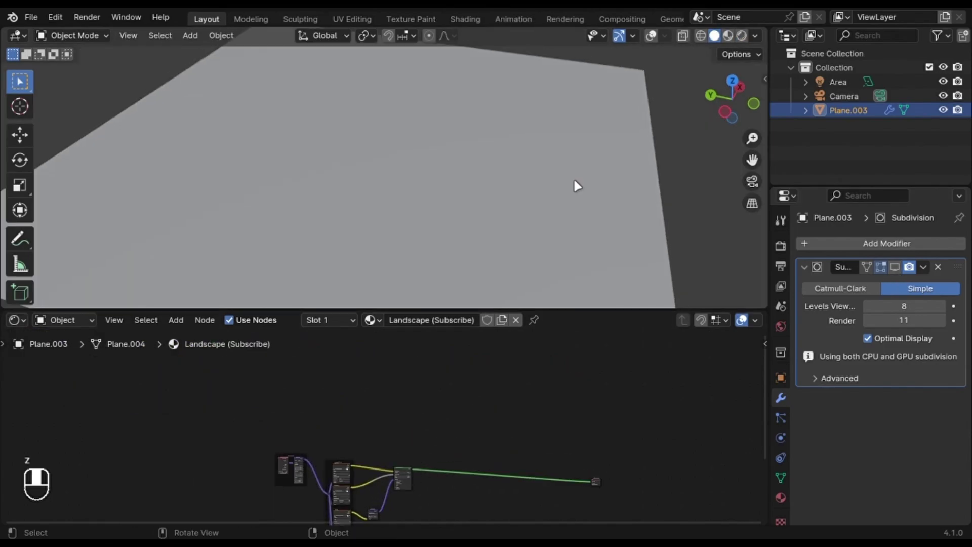
{"action": "scroll", "coordinate": [562, 243], "scroll_direction": "down", "scroll_amount": 5}
{"action": "key", "text": "shift+a"}
{"action": "type", "text": "noise"}
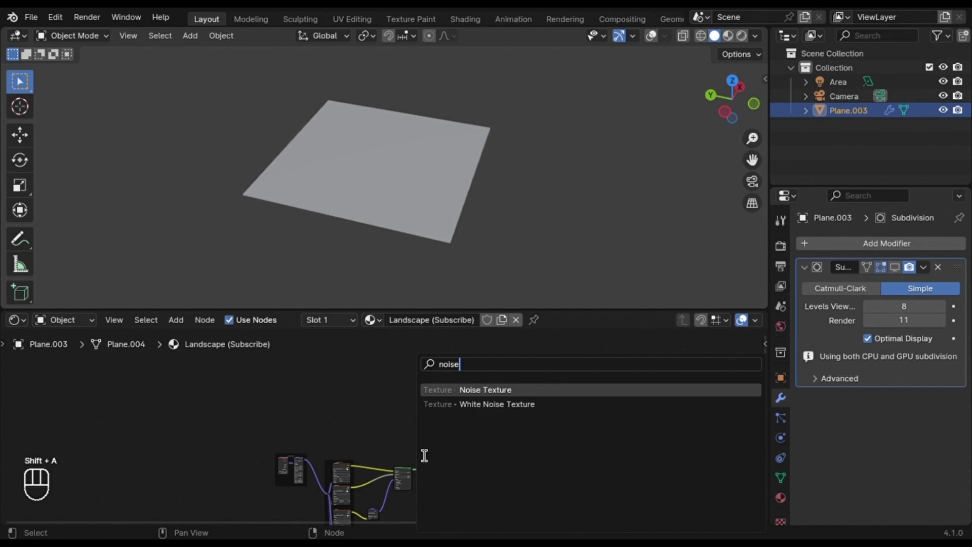
{"action": "key", "text": "Return"}
{"action": "left_click", "coordinate": [340, 394]}
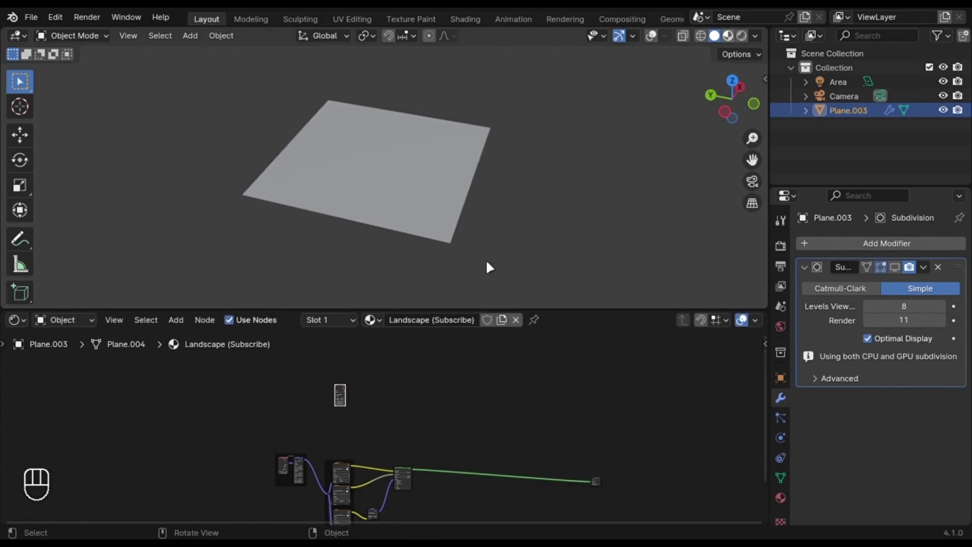
Add a Mix Shader node and link it between the Principled BSDF and the Material Output.
{"action": "key", "text": "shift+a"}
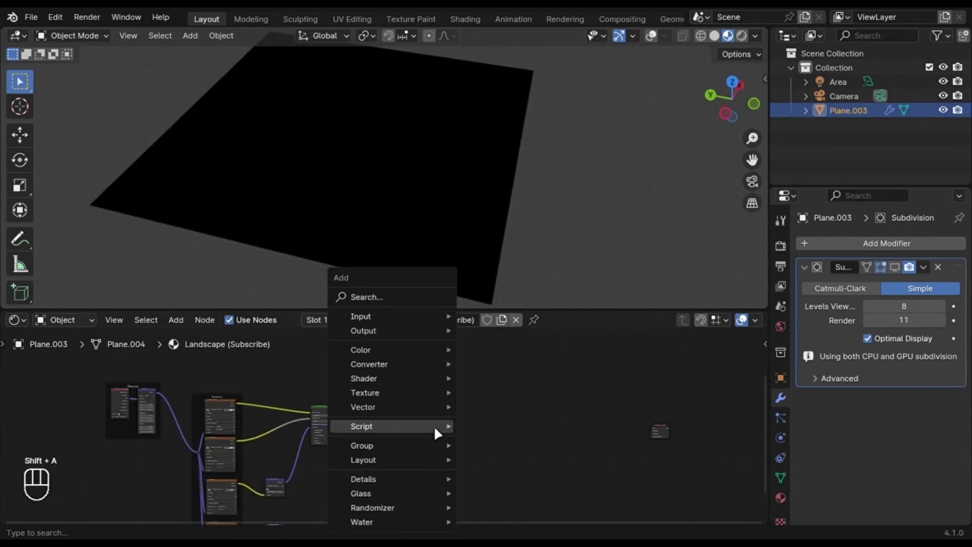
{"action": "type", "text": "mix"}
{"action": "key", "text": "Down"}
{"action": "key", "text": "Down"}
{"action": "key", "text": "Return"}
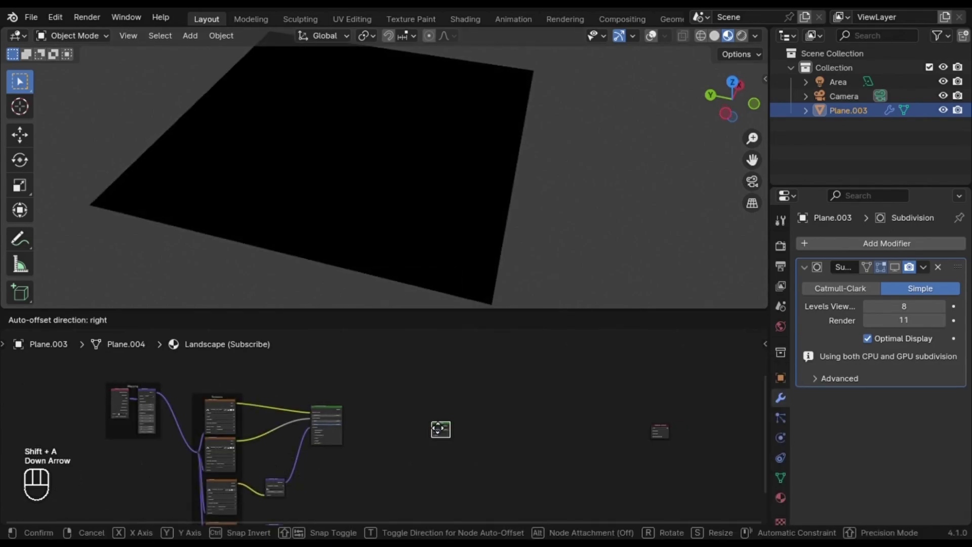
{"action": "left_click", "coordinate": [440, 429]}
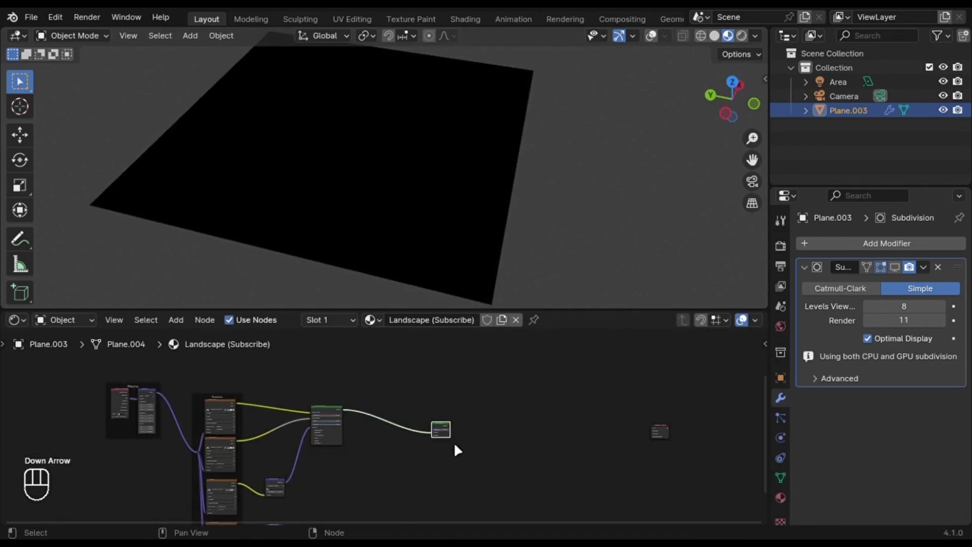
{"action": "right_click_drag", "start_coordinate": [581, 422], "coordinate": [585, 439], "text": "alt"}
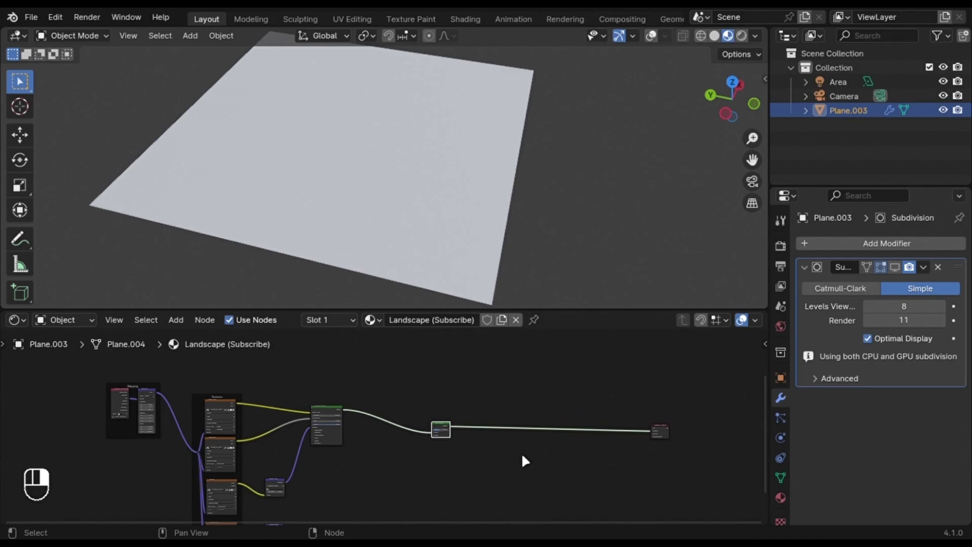
Try the Mix Shader's Fac at 0 and at 1 to compare its two shader inputs on the plane.
{"action": "scroll", "coordinate": [523, 454], "scroll_direction": "up", "scroll_amount": 9}
{"action": "middle_click_drag", "start_coordinate": [525, 468], "coordinate": [437, 465]}
{"action": "scroll", "coordinate": [437, 465], "scroll_direction": "up", "scroll_amount": 7}
{"action": "scroll", "coordinate": [434, 460], "scroll_direction": "up", "scroll_amount": 2}
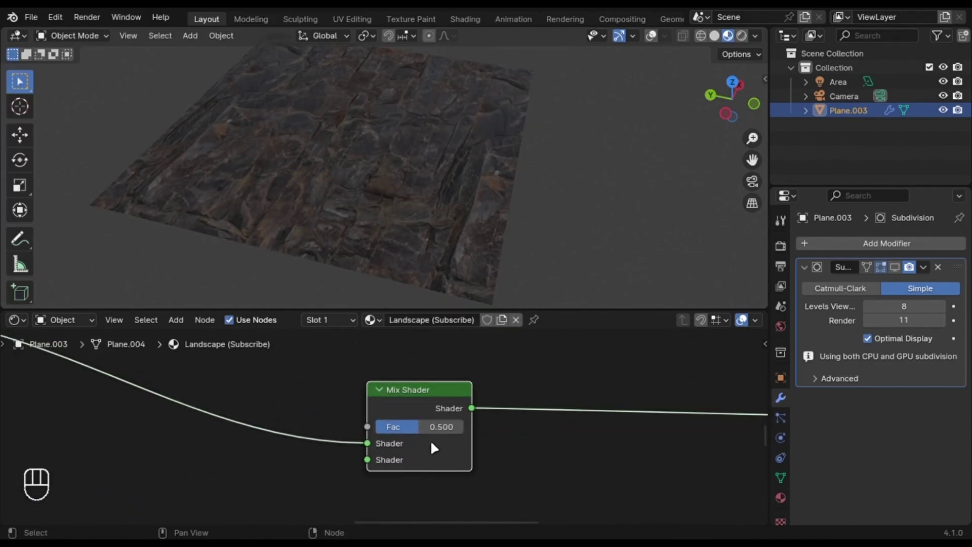
{"action": "left_click_drag", "start_coordinate": [429, 430], "coordinate": [389, 431]}
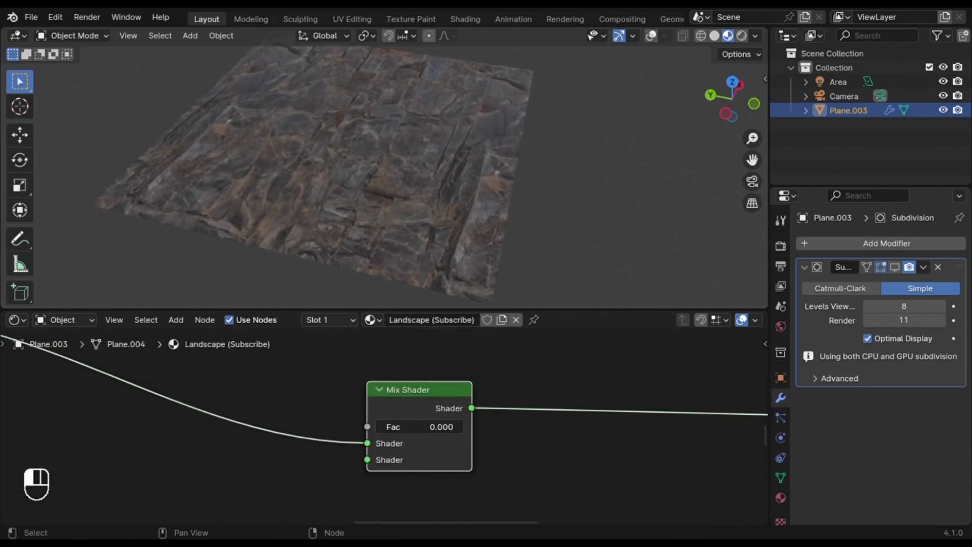
{"action": "middle_click_drag", "start_coordinate": [443, 439], "coordinate": [402, 413]}
{"action": "left_click_drag", "start_coordinate": [374, 401], "coordinate": [429, 401]}
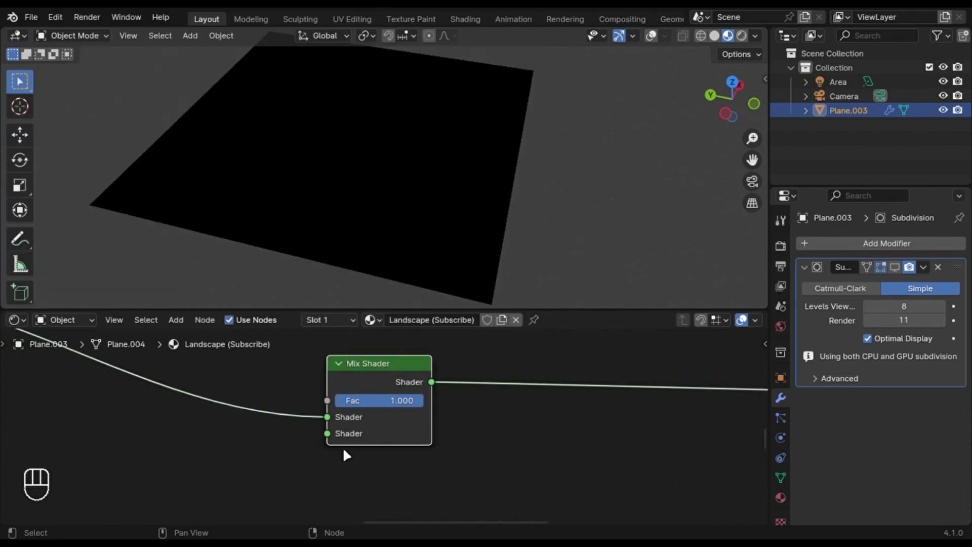
{"action": "left_click_drag", "start_coordinate": [185, 430], "coordinate": [343, 497]}
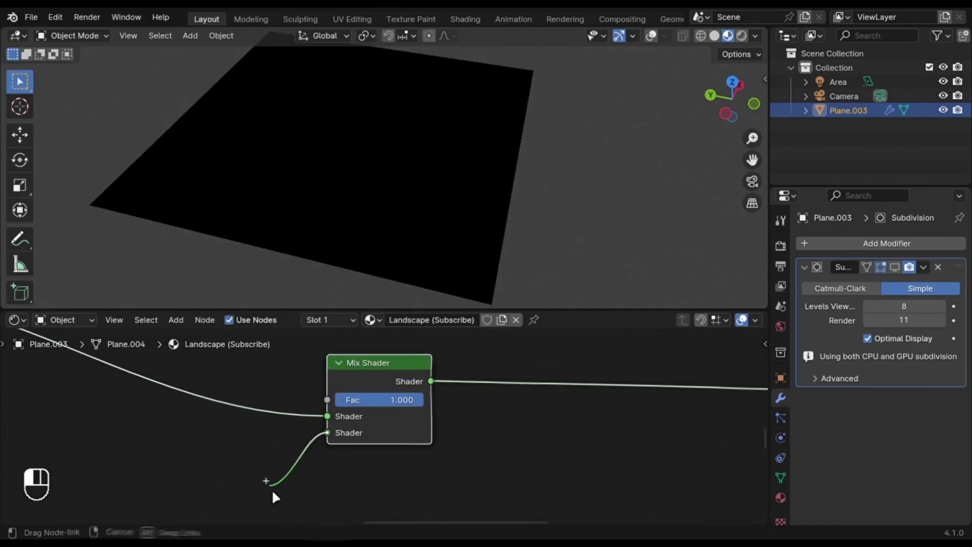
{"action": "left_click_drag", "start_coordinate": [272, 491], "coordinate": [278, 484]}
{"action": "left_click_drag", "start_coordinate": [306, 447], "coordinate": [385, 476]}
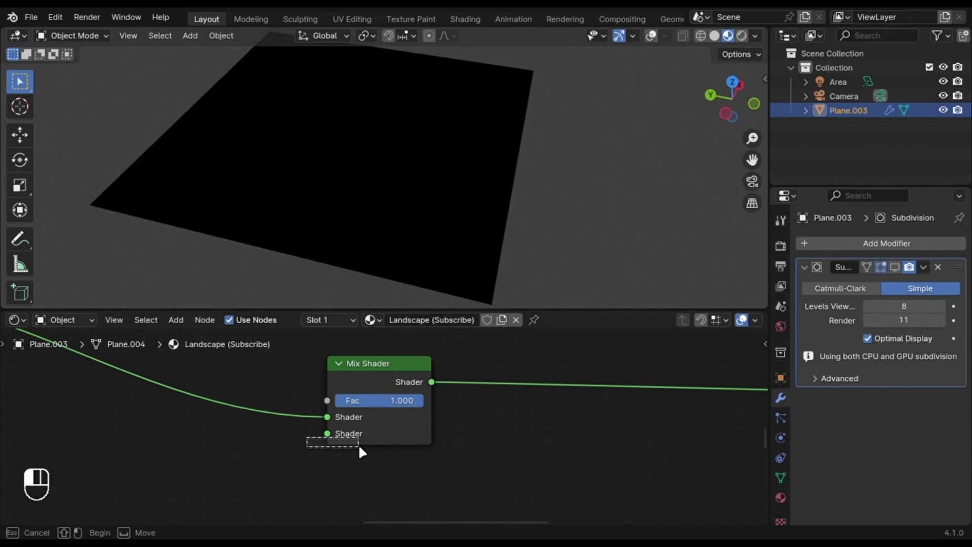
{"action": "left_click_drag", "start_coordinate": [365, 440], "coordinate": [355, 440]}
Preview the Noise Texture node's output on the plane and inspect the pattern up close.
{"action": "scroll", "coordinate": [304, 452], "scroll_direction": "down", "scroll_amount": 12}
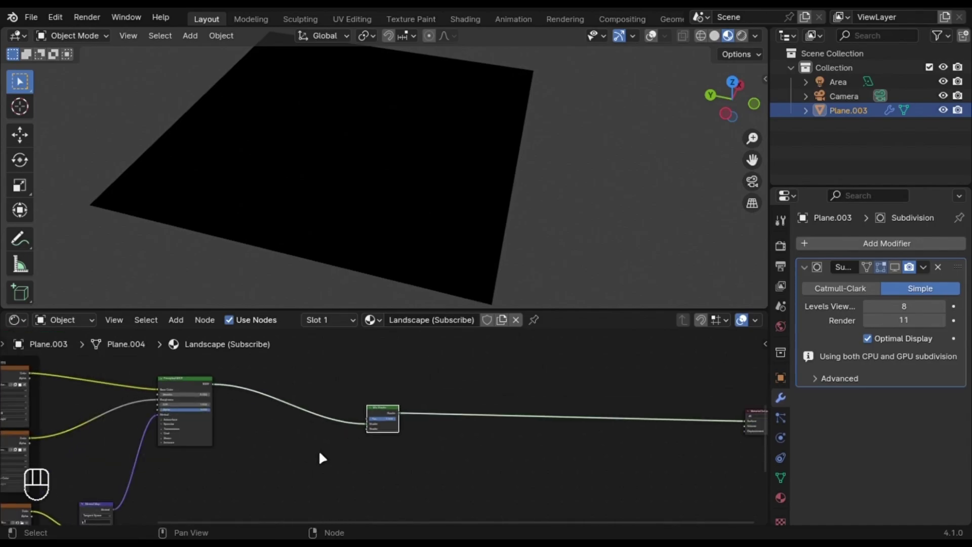
{"action": "middle_click_drag", "start_coordinate": [323, 453], "coordinate": [583, 504]}
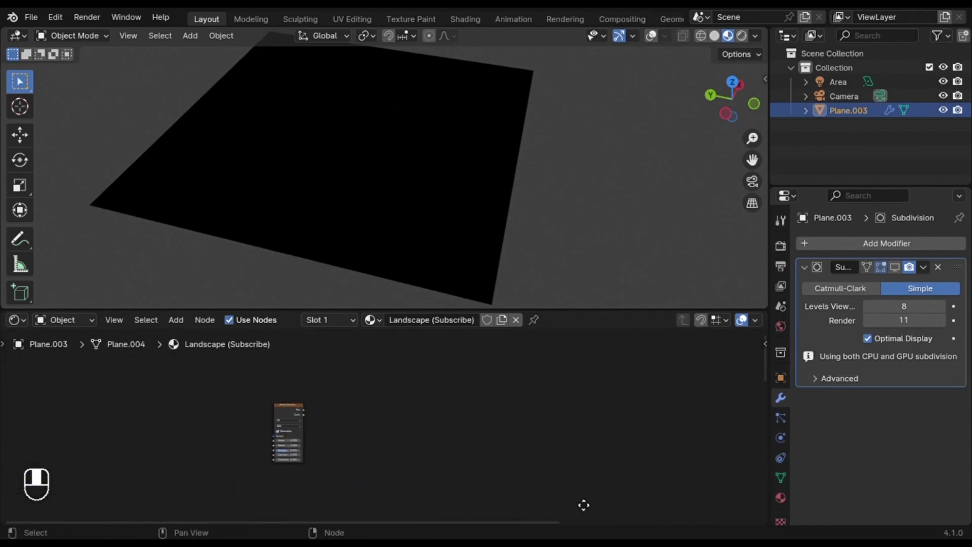
{"action": "left_click", "coordinate": [281, 413], "text": "ctrl+shift"}
{"action": "mouse_move", "coordinate": [427, 226]}
{"action": "middle_mouse_down"}
{"action": "mouse_move", "coordinate": [391, 176]}
{"action": "mouse_move", "coordinate": [440, 217]}
{"action": "mouse_move", "coordinate": [421, 182]}
{"action": "mouse_move", "coordinate": [428, 210]}
{"action": "middle_mouse_up"}
{"action": "scroll", "coordinate": [440, 217], "scroll_direction": "up", "scroll_amount": 5}
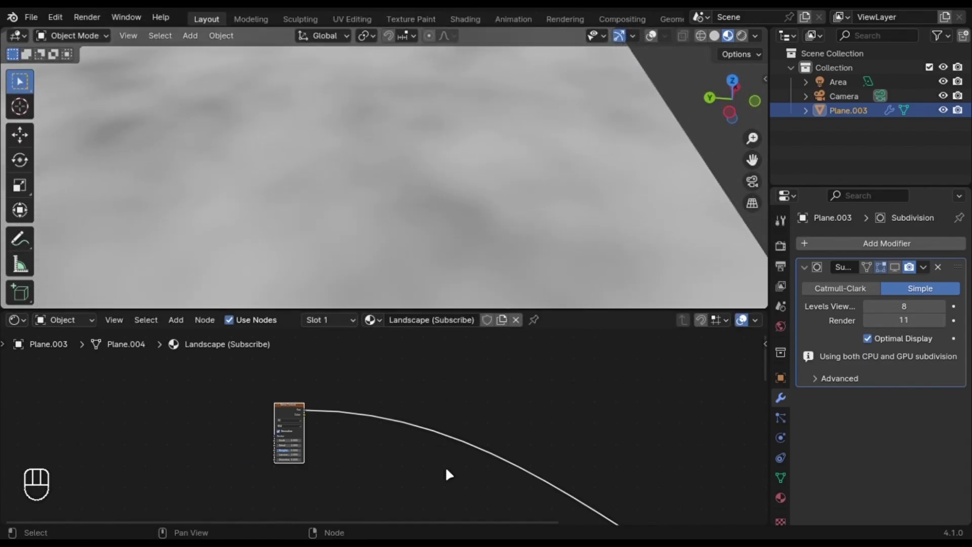
Add a Color Ramp node directly after the Noise Texture, on its output link.
{"action": "key", "text": "shift+a"}
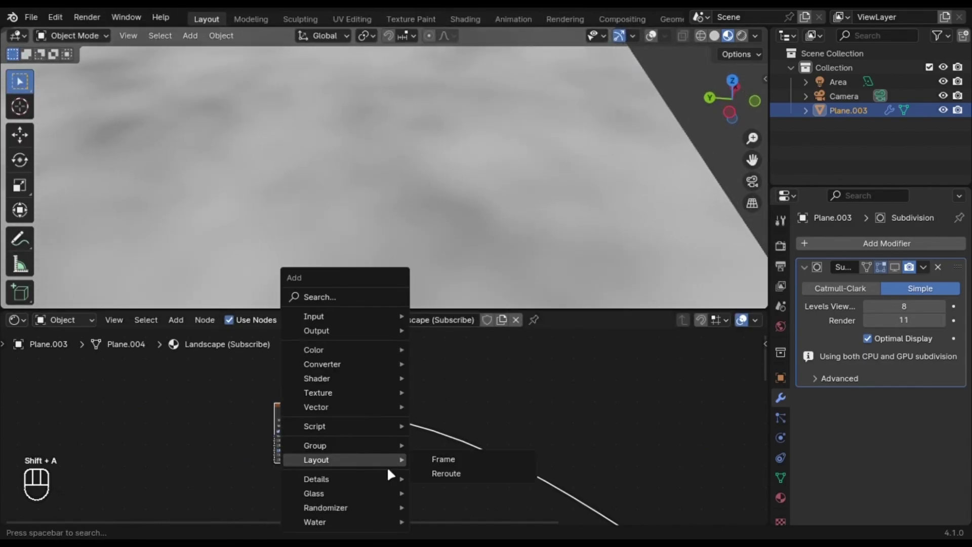
{"action": "type", "text": "color"}
{"action": "key", "text": "Return"}
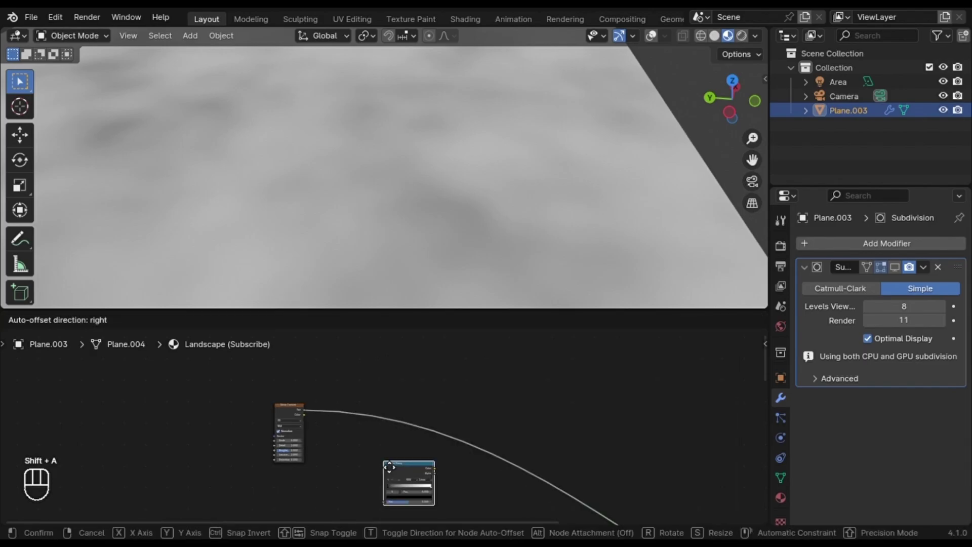
{"action": "left_click", "coordinate": [315, 399]}
Set the Color Ramp's white stop to position 0.6 and its black stop to position 0.49.
{"action": "scroll", "coordinate": [384, 428], "scroll_direction": "up", "scroll_amount": 2}
{"action": "scroll", "coordinate": [377, 428], "scroll_direction": "up", "scroll_amount": 5}
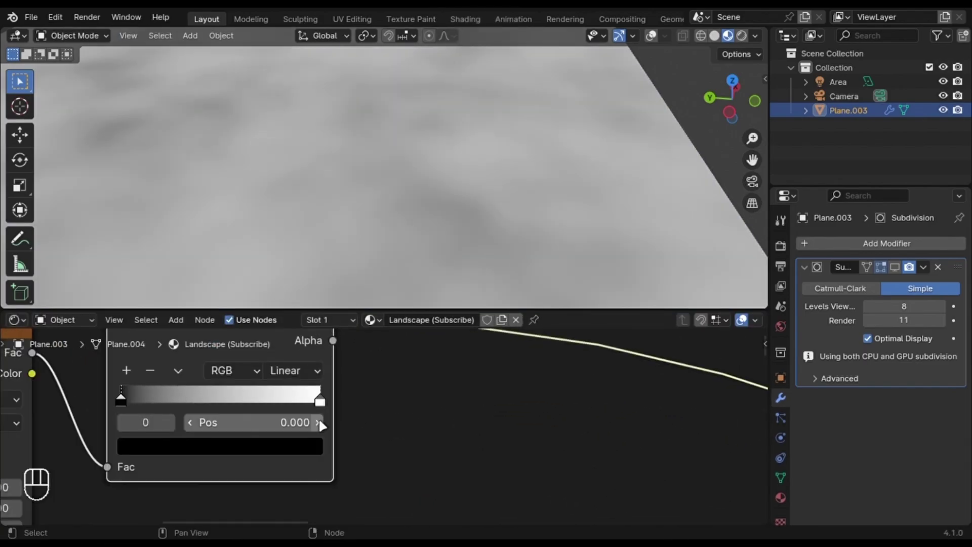
{"action": "left_click", "coordinate": [441, 389]}
{"action": "left_click", "coordinate": [408, 429]}
{"action": "type", "text": "0.6"}
{"action": "key", "text": "Return"}
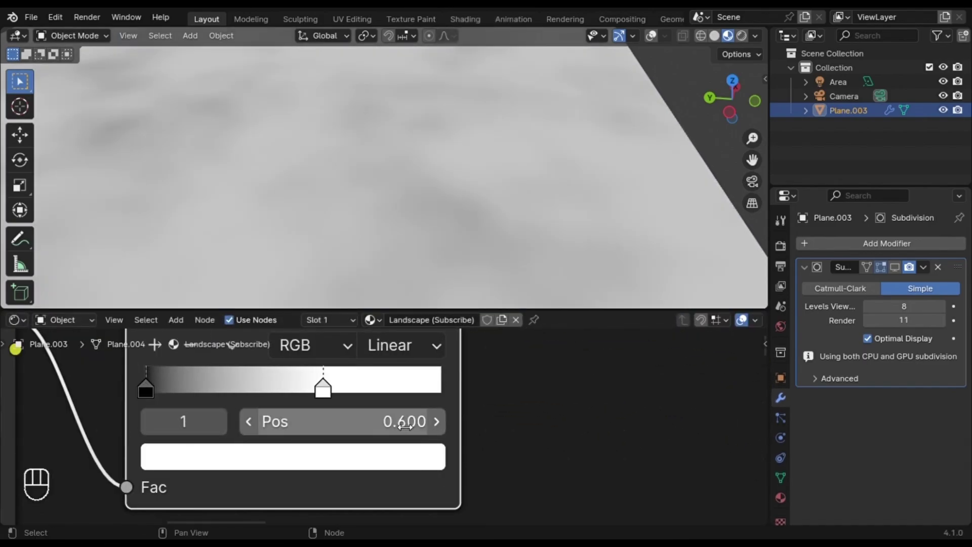
{"action": "left_click_drag", "start_coordinate": [196, 397], "coordinate": [316, 397]}
{"action": "left_click", "coordinate": [315, 426]}
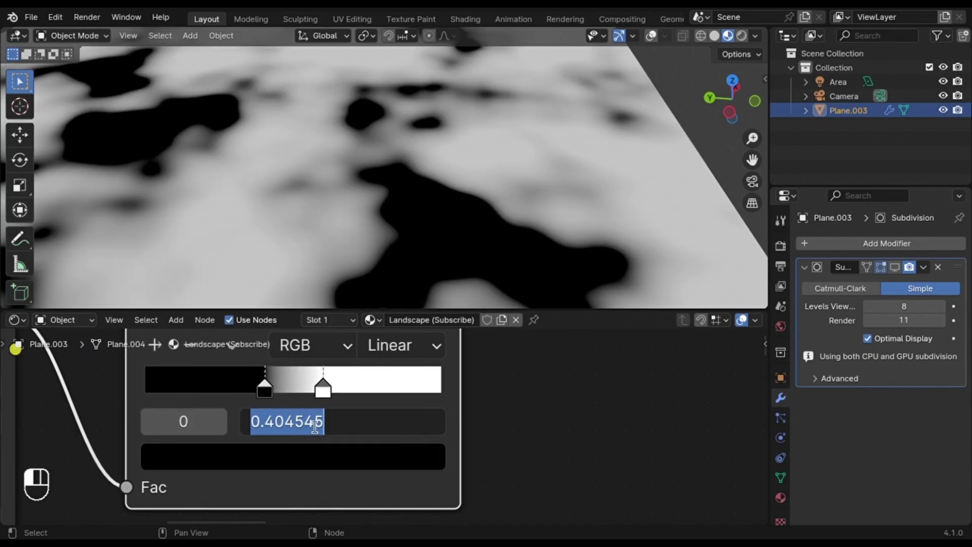
{"action": "type", "text": ".49"}
{"action": "key", "text": "Return"}
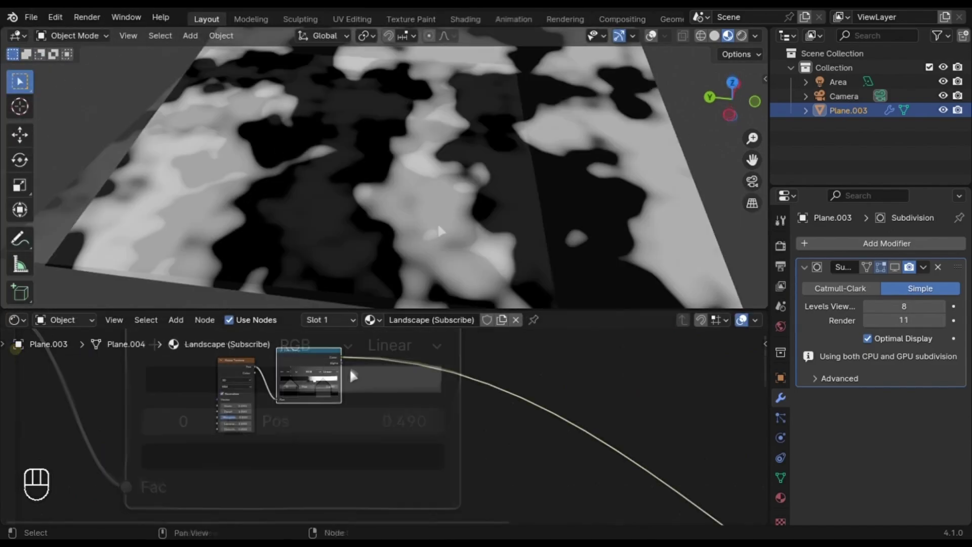
Link the Color Ramp's Color output to the Mix Shader's Fac input.
{"action": "left_click_drag", "start_coordinate": [350, 359], "coordinate": [531, 455]}
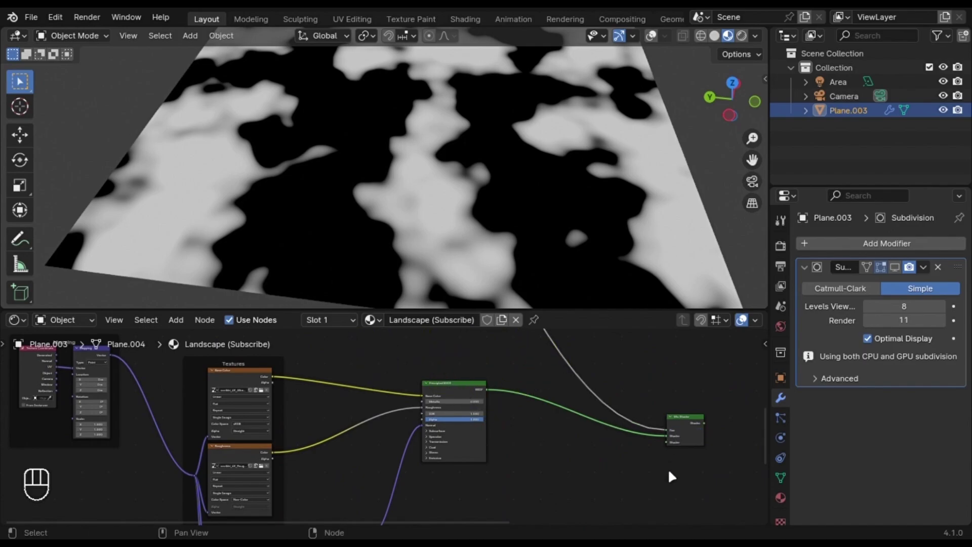
Preview the Mix Shader's output on the plane and inspect the masked transitions up close.
{"action": "middle_click_drag", "start_coordinate": [669, 472], "coordinate": [586, 472]}
{"action": "left_click", "coordinate": [604, 440], "text": "ctrl+shift"}
{"action": "middle_click_drag", "start_coordinate": [417, 210], "coordinate": [527, 245]}
{"action": "scroll", "coordinate": [526, 245], "scroll_direction": "up", "scroll_amount": 6}
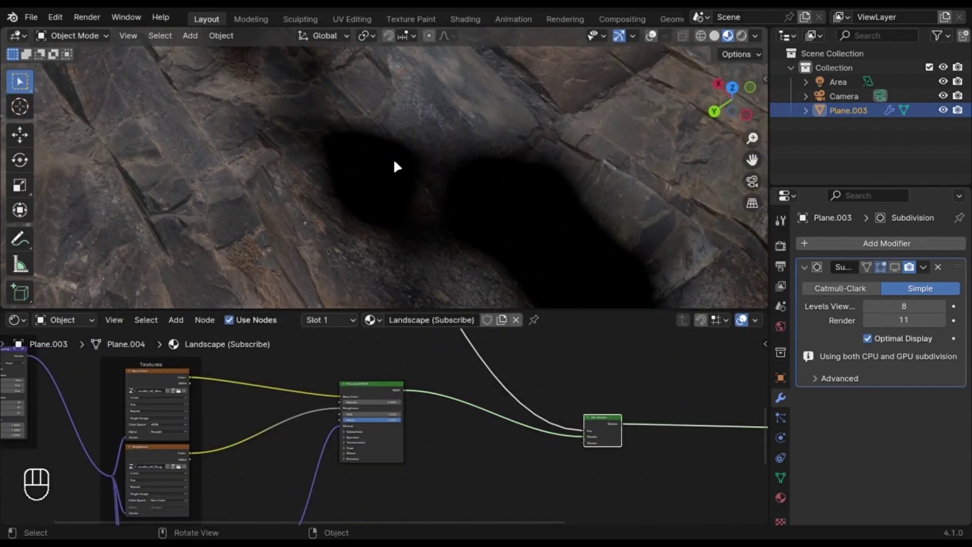
Preview the Color Ramp's black-and-white mask on the plane.
{"action": "scroll", "coordinate": [375, 481], "scroll_direction": "up", "scroll_amount": 8}
{"action": "middle_click_drag", "start_coordinate": [367, 354], "coordinate": [441, 506]}
{"action": "left_click", "coordinate": [303, 460]}
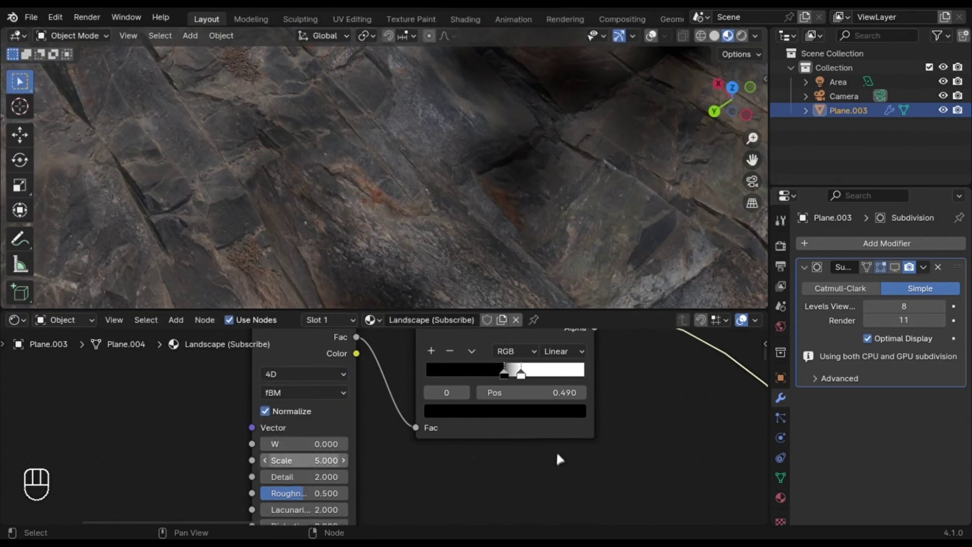
{"action": "scroll", "coordinate": [555, 450], "scroll_direction": "down", "scroll_amount": 4}
{"action": "left_click", "coordinate": [466, 371], "text": "ctrl+shift"}
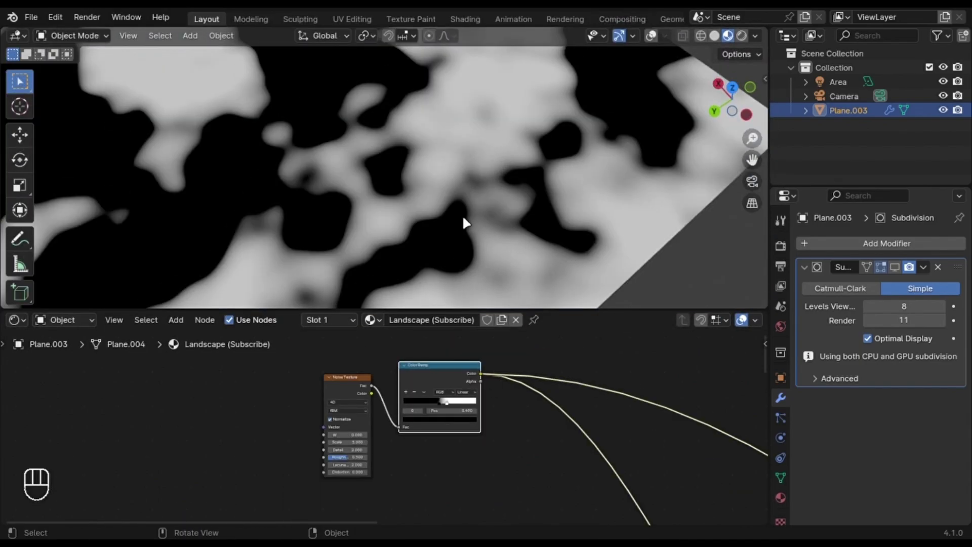
{"action": "scroll", "coordinate": [463, 214], "scroll_direction": "down", "scroll_amount": 5}
{"action": "scroll", "coordinate": [470, 272], "scroll_direction": "up", "scroll_amount": 3}
Set the Noise Texture's W value to 37.1 to vary the mask pattern.
{"action": "scroll", "coordinate": [392, 457], "scroll_direction": "up", "scroll_amount": 4}
{"action": "left_click_drag", "start_coordinate": [332, 449], "coordinate": [295, 460]}
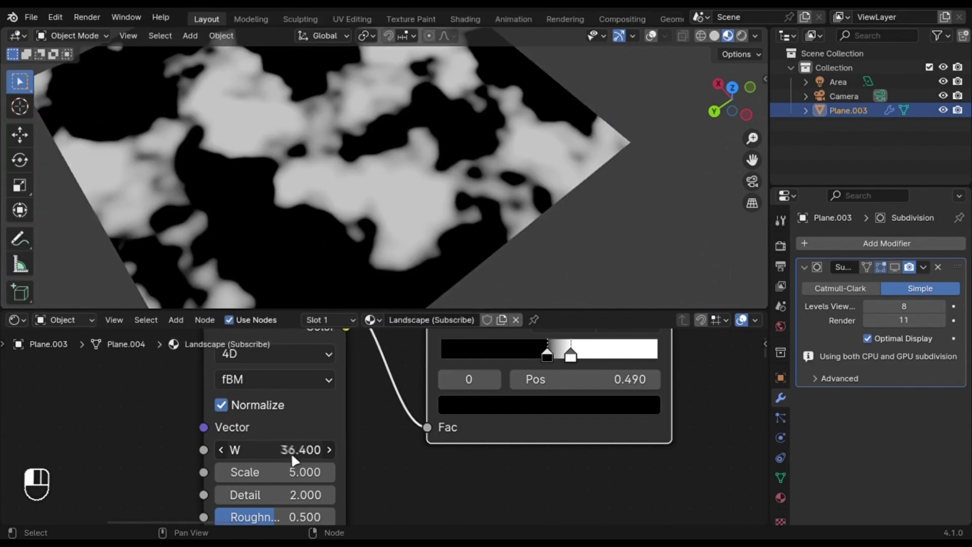
{"action": "left_click", "coordinate": [333, 457]}
{"action": "left_click", "coordinate": [332, 456]}
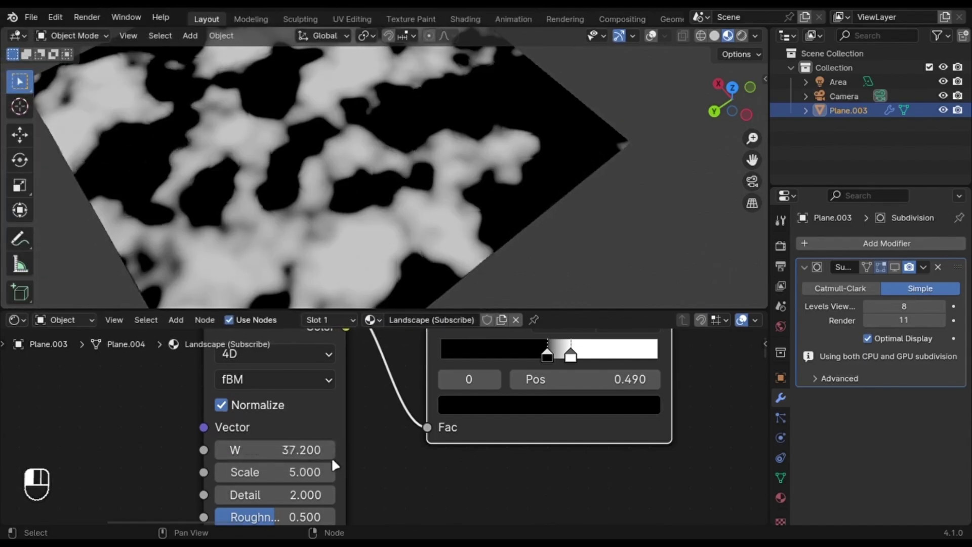
{"action": "left_click", "coordinate": [224, 453]}
{"action": "scroll", "coordinate": [358, 442], "scroll_direction": "down", "scroll_amount": 4}
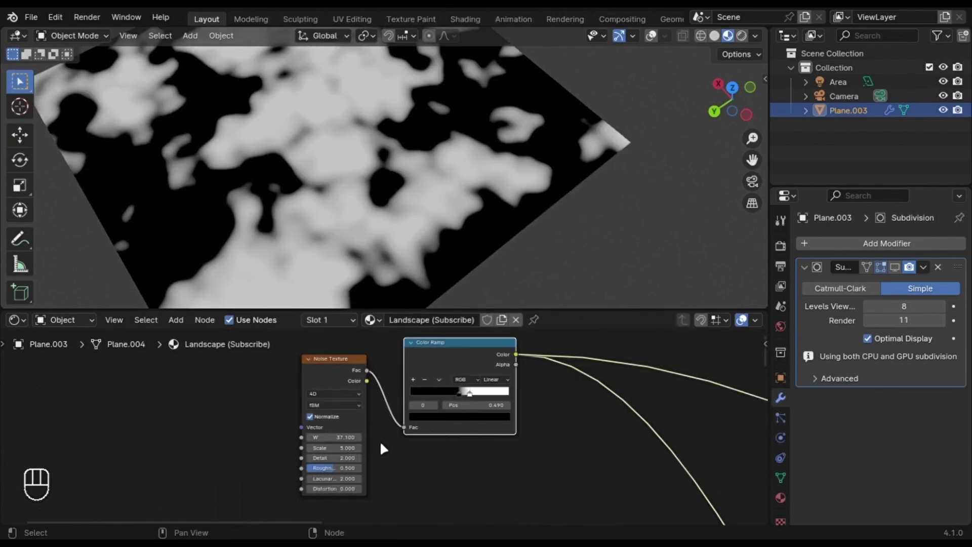
Set the Noise Texture's Scale to 3 and its Detail to 15.
{"action": "scroll", "coordinate": [382, 444], "scroll_direction": "up", "scroll_amount": 2}
{"action": "type", "text": "3"}
{"action": "key", "text": "Return"}
{"action": "scroll", "coordinate": [526, 239], "scroll_direction": "down", "scroll_amount": 5}
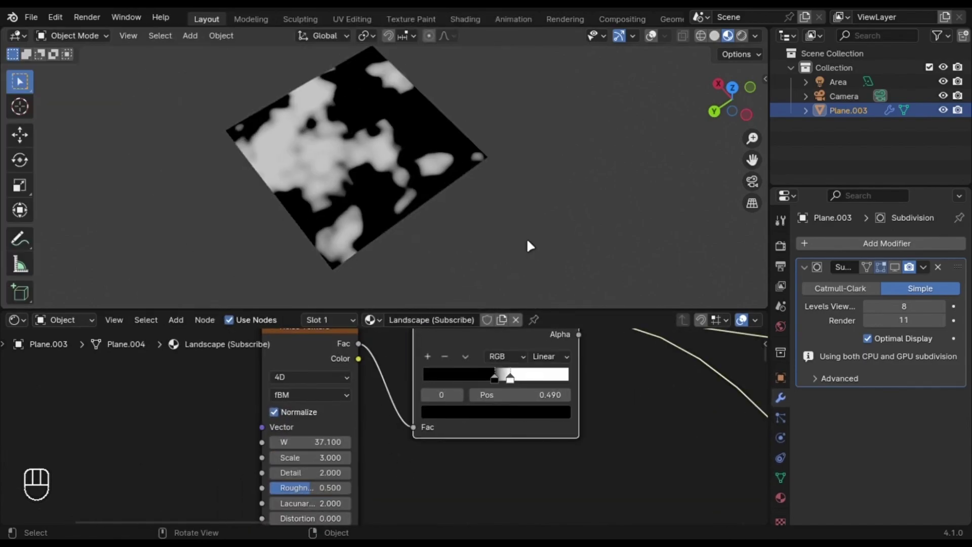
{"action": "middle_click_drag", "start_coordinate": [527, 239], "coordinate": [484, 222]}
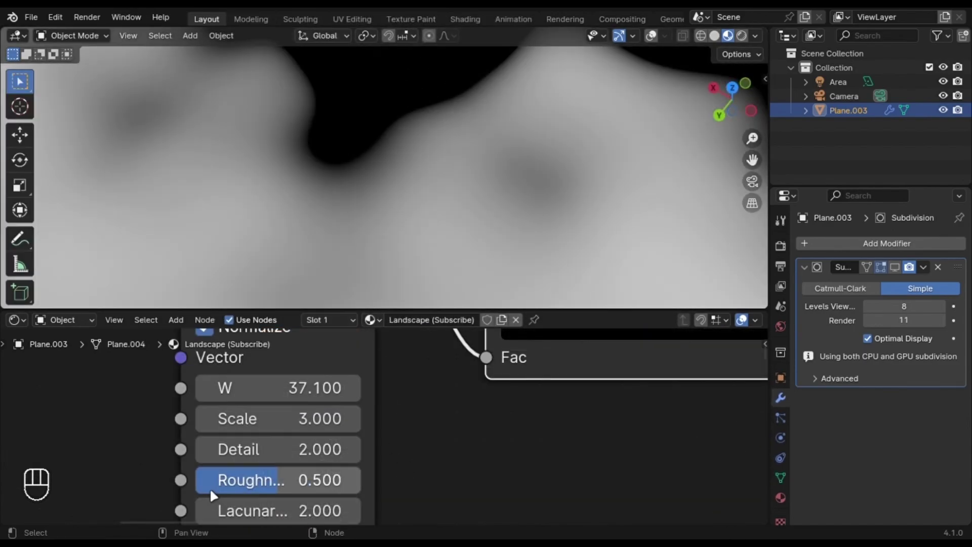
{"action": "left_click_drag", "start_coordinate": [213, 449], "coordinate": [303, 449]}
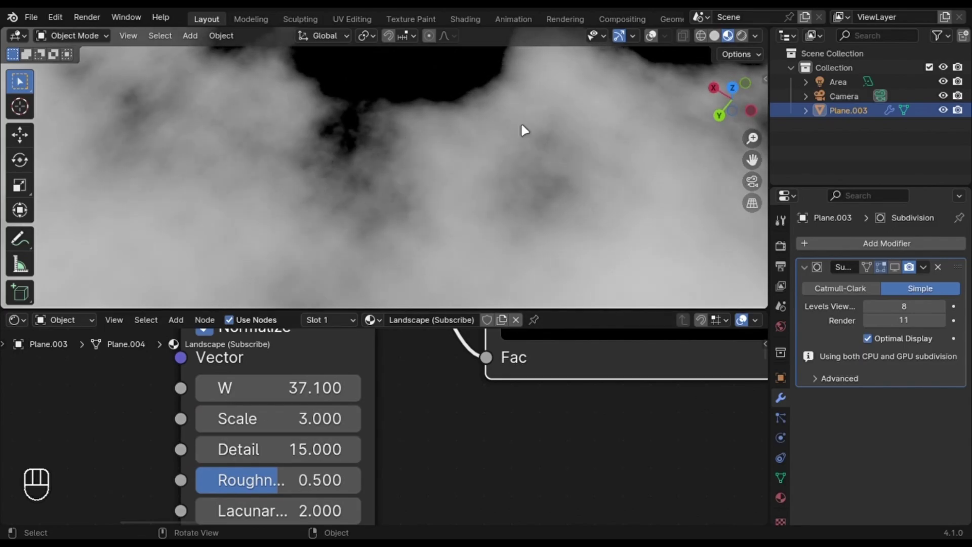
Show the Mix Shader's result on the whole plane in rendered shading.
{"action": "scroll", "coordinate": [537, 209], "scroll_direction": "down", "scroll_amount": 6}
{"action": "middle_click_drag", "start_coordinate": [499, 223], "coordinate": [390, 173]}
{"action": "scroll", "coordinate": [380, 482], "scroll_direction": "down", "scroll_amount": 6}
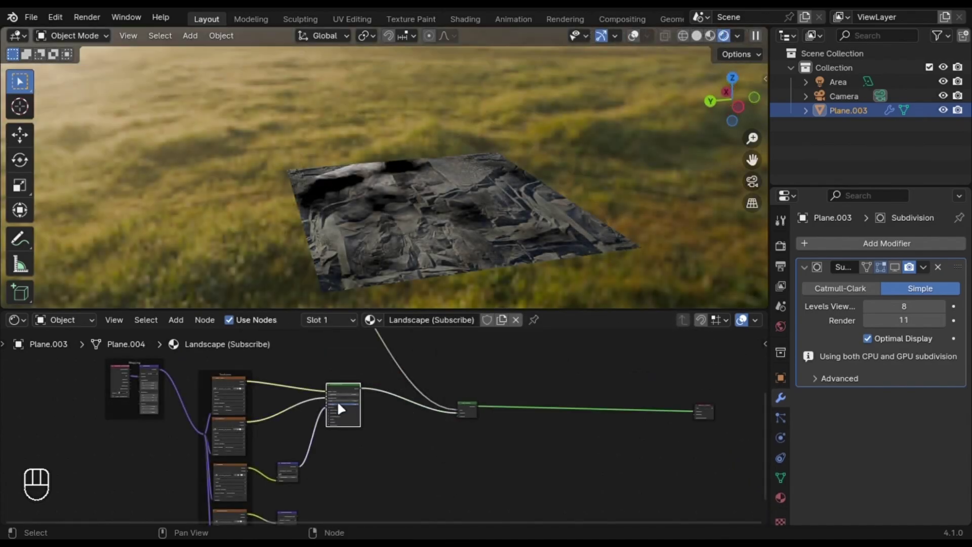
Duplicate the Principled BSDF node and place the copy well below the rock texture nodes.
{"action": "middle_click_drag", "start_coordinate": [458, 444], "coordinate": [455, 402]}
{"action": "key", "text": "shift+d"}
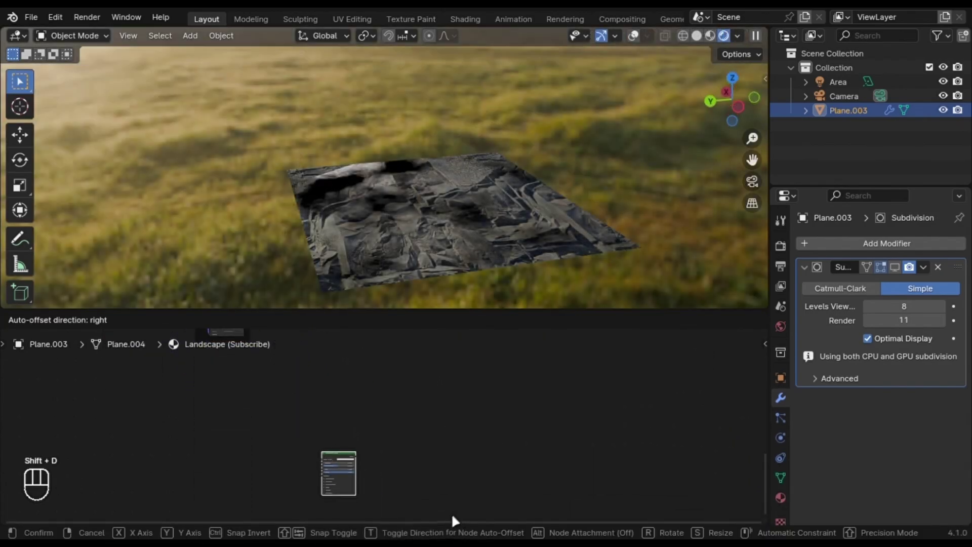
{"action": "left_click", "coordinate": [450, 513]}
{"action": "middle_click_drag", "start_coordinate": [420, 469], "coordinate": [435, 425]}
Give the copied Principled BSDF a cyan base color and set its Roughness to 0.
{"action": "scroll", "coordinate": [434, 425], "scroll_direction": "up", "scroll_amount": 2}
{"action": "scroll", "coordinate": [437, 431], "scroll_direction": "up", "scroll_amount": 5}
{"action": "left_click", "coordinate": [377, 450]}
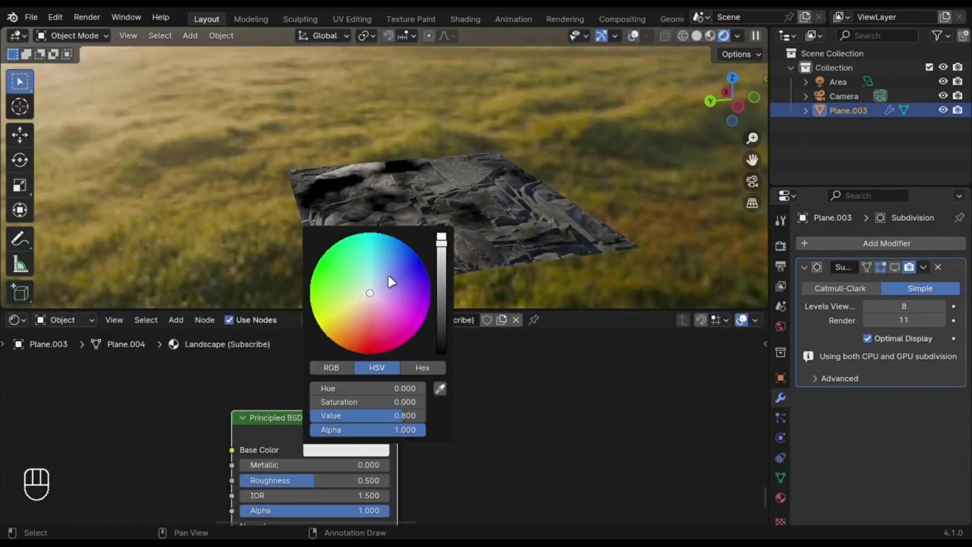
{"action": "middle_click_drag", "start_coordinate": [424, 481], "coordinate": [442, 392]}
{"action": "left_click_drag", "start_coordinate": [372, 392], "coordinate": [371, 392]}
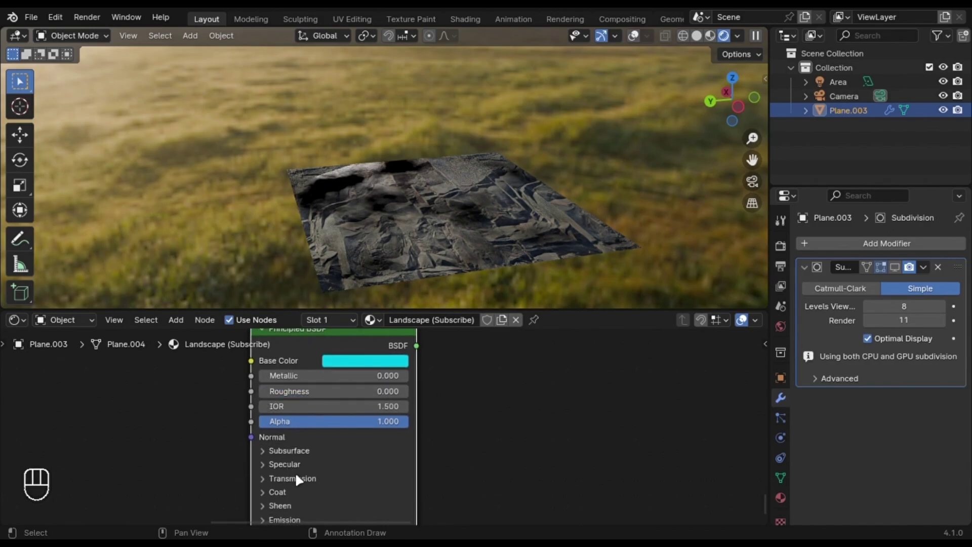
Link the cyan Principled BSDF to the Mix Shader's second Shader input and view the mixed surface.
{"action": "scroll", "coordinate": [437, 451], "scroll_direction": "down", "scroll_amount": 7}
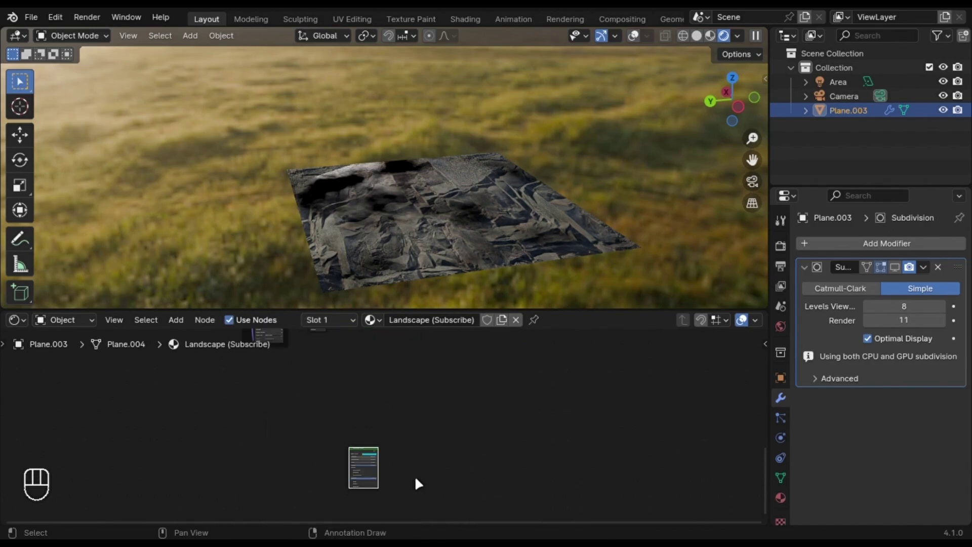
{"action": "middle_click_drag", "start_coordinate": [417, 478], "coordinate": [375, 524]}
{"action": "left_click_drag", "start_coordinate": [385, 374], "coordinate": [424, 388]}
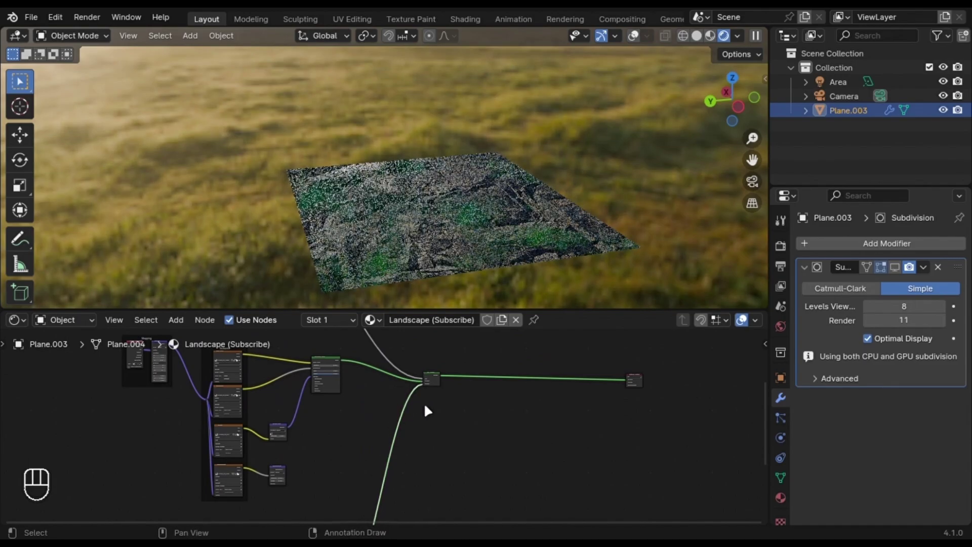
{"action": "middle_click_drag", "start_coordinate": [436, 249], "coordinate": [471, 290]}
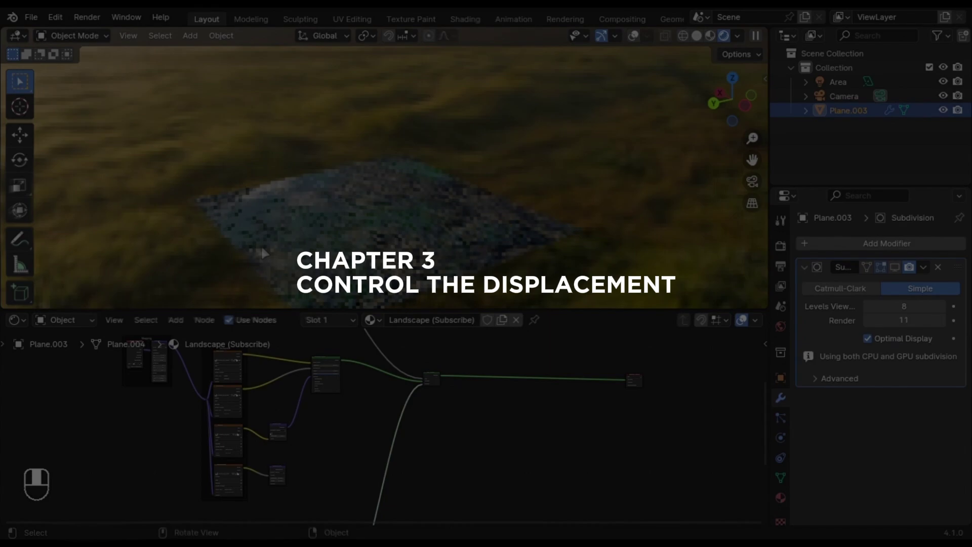
{"action": "scroll", "coordinate": [407, 436], "scroll_direction": "down", "scroll_amount": 3}
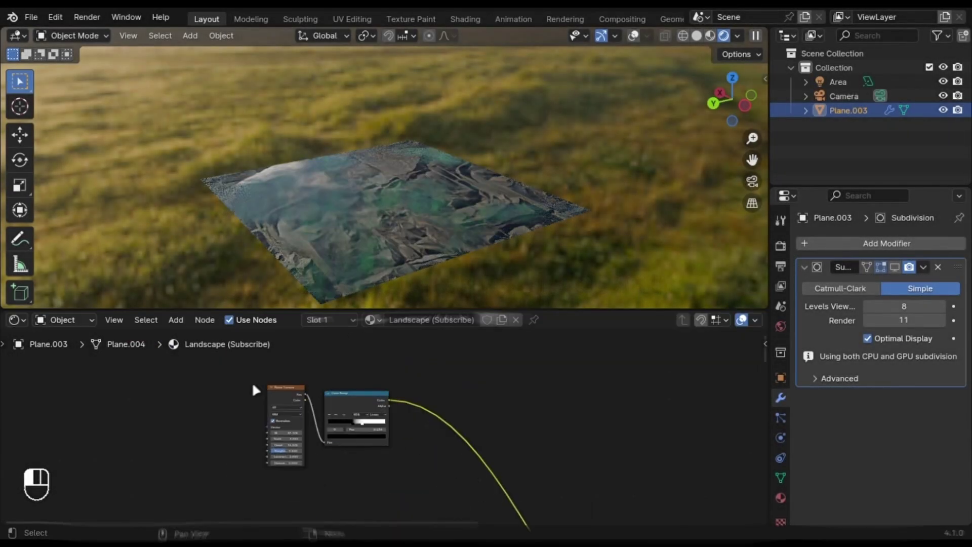
Frame the Noise Texture and Color Ramp nodes as Mask, and group the rock material nodes in a second frame.
{"action": "left_click_drag", "start_coordinate": [253, 387], "coordinate": [416, 456]}
{"action": "key", "text": "ctrl+j"}
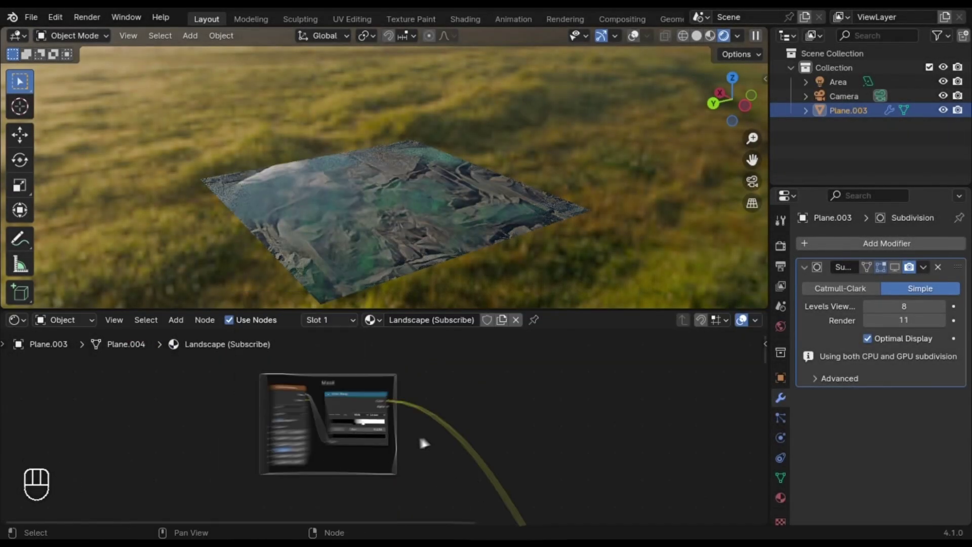
{"action": "middle_click_drag", "start_coordinate": [423, 443], "coordinate": [317, 460]}
{"action": "scroll", "coordinate": [317, 455], "scroll_direction": "down", "scroll_amount": 3}
{"action": "left_click_drag", "start_coordinate": [256, 354], "coordinate": [418, 475]}
{"action": "key", "text": "ctrl+j"}
{"action": "middle_click_drag", "start_coordinate": [379, 373], "coordinate": [375, 339]}
Move the Displacement node below the Mix Shader and link it to the Material Output's Displacement input.
{"action": "left_click_drag", "start_coordinate": [310, 436], "coordinate": [418, 484]}
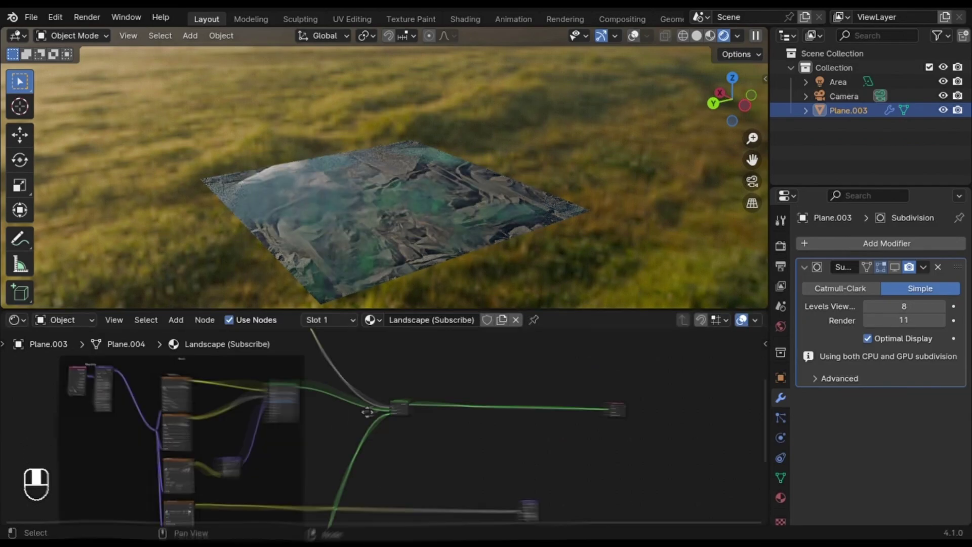
{"action": "left_click_drag", "start_coordinate": [514, 493], "coordinate": [465, 470]}
{"action": "right_click_drag", "start_coordinate": [469, 474], "coordinate": [585, 420], "text": "alt"}
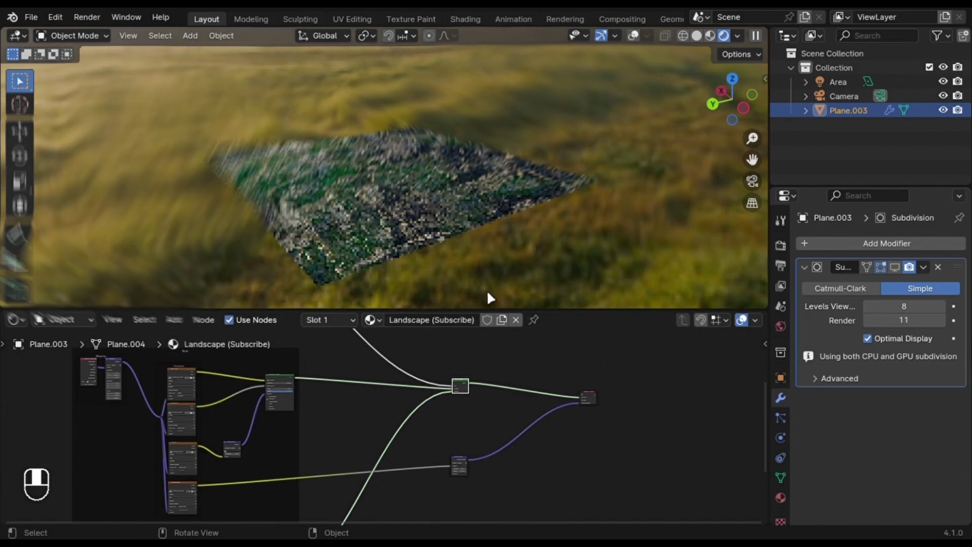
Enable the Subdivision modifier in the viewport and draw a render region over part of the displaced terrain.
{"action": "scroll", "coordinate": [506, 213], "scroll_direction": "up", "scroll_amount": 4}
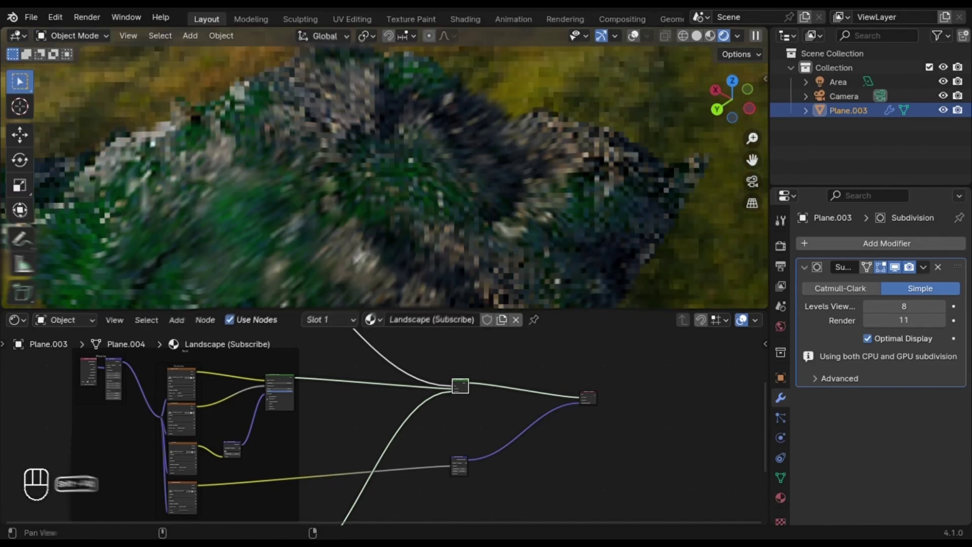
{"action": "middle_click_drag", "start_coordinate": [420, 172], "coordinate": [466, 240], "text": "shift"}
{"action": "key", "text": "ctrl+b"}
{"action": "left_click_drag", "start_coordinate": [274, 113], "coordinate": [482, 264]}
{"action": "scroll", "coordinate": [484, 268], "scroll_direction": "down", "scroll_amount": 5}
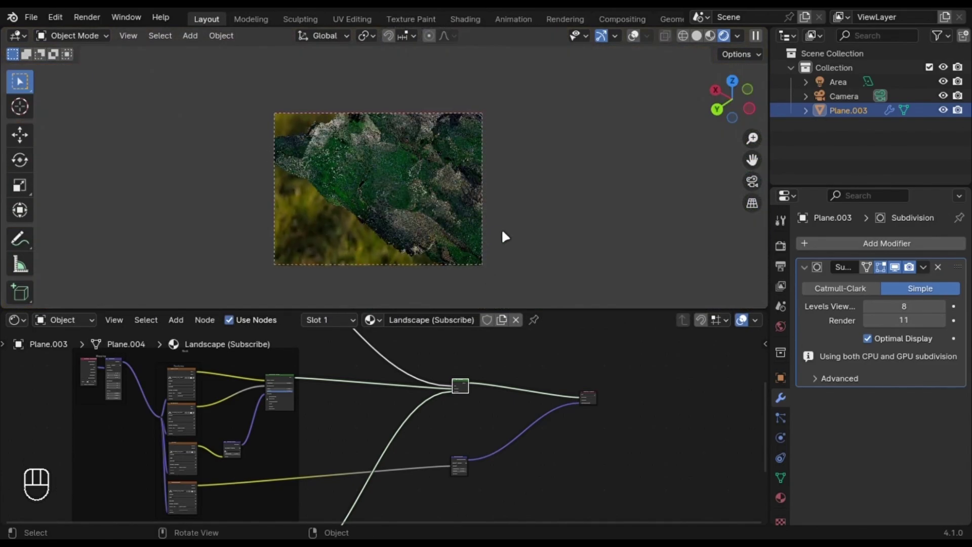
{"action": "middle_click_drag", "start_coordinate": [501, 229], "coordinate": [532, 243]}
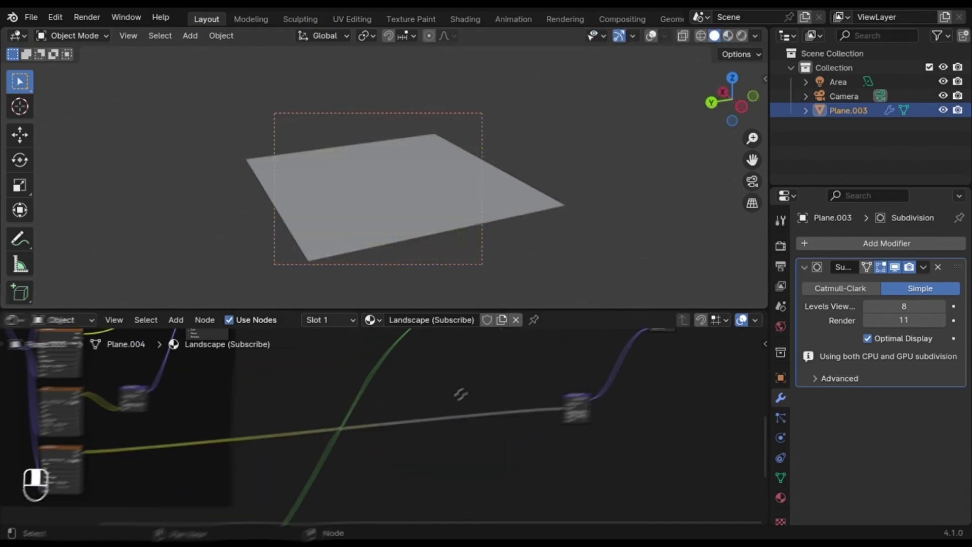
Insert a Mix Color node before the Displacement node and link the mask's Color Ramp output to its Factor.
{"action": "key", "text": "shift+a"}
{"action": "type", "text": "mix"}
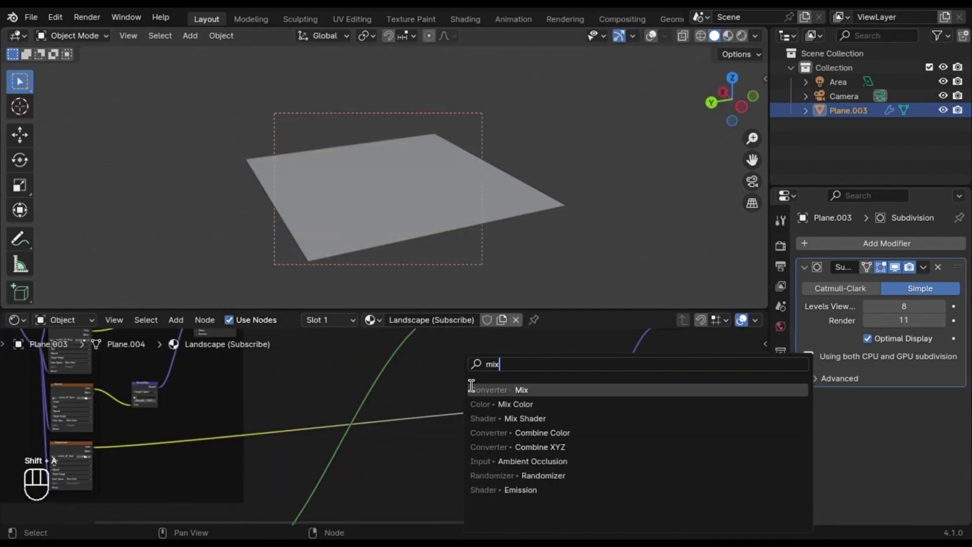
{"action": "key", "text": "Return"}
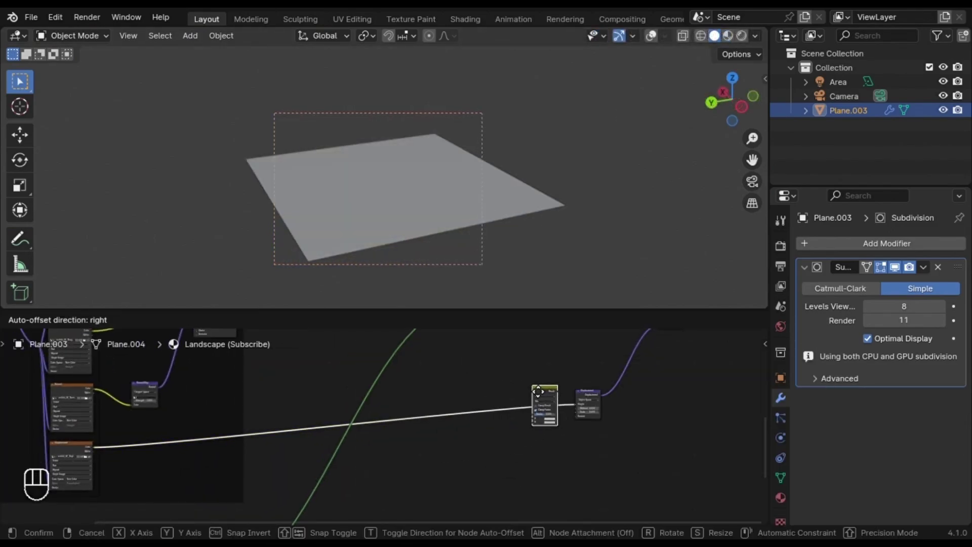
{"action": "left_click", "coordinate": [538, 390]}
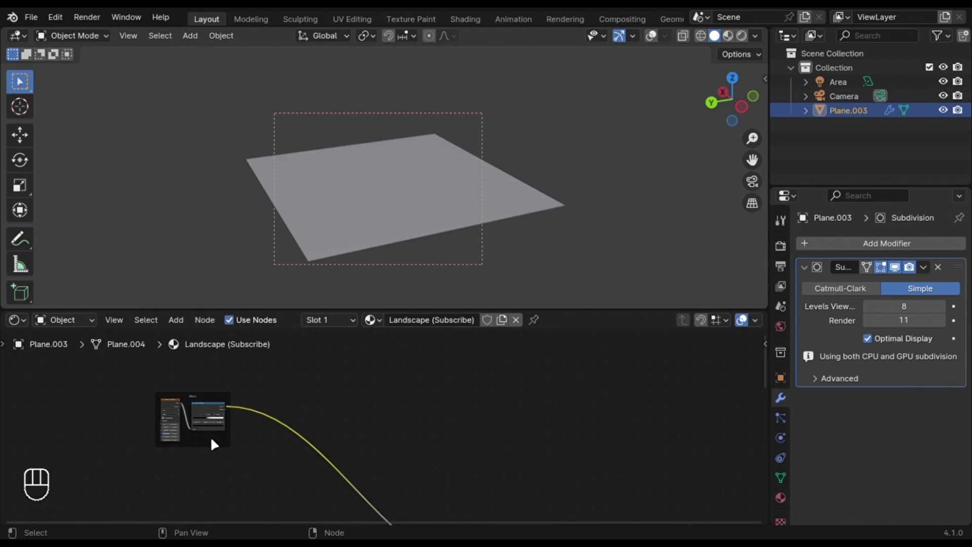
{"action": "left_click_drag", "start_coordinate": [546, 525], "coordinate": [530, 455]}
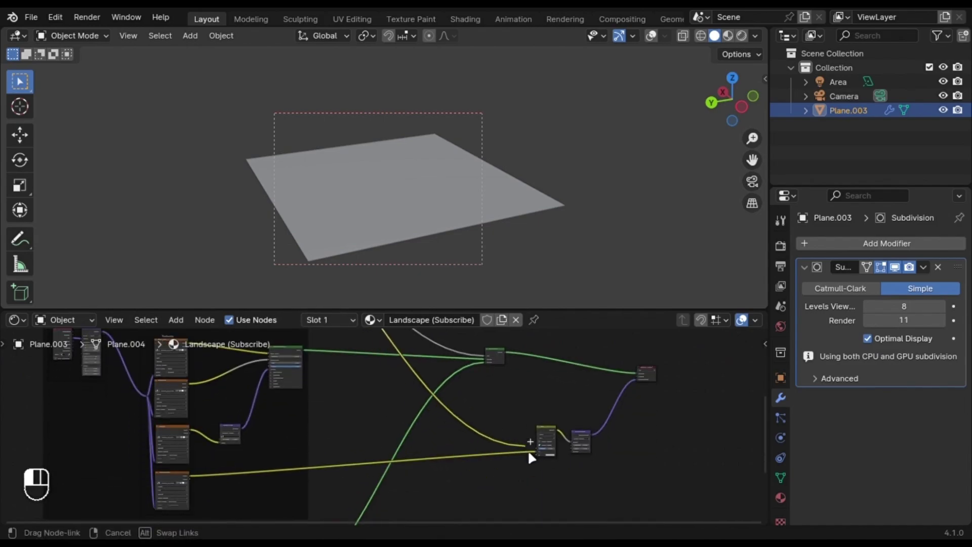
Set the Mix node's B color to a Value of 0.051 and preview the Mix result on the plane.
{"action": "scroll", "coordinate": [544, 469], "scroll_direction": "up", "scroll_amount": 8}
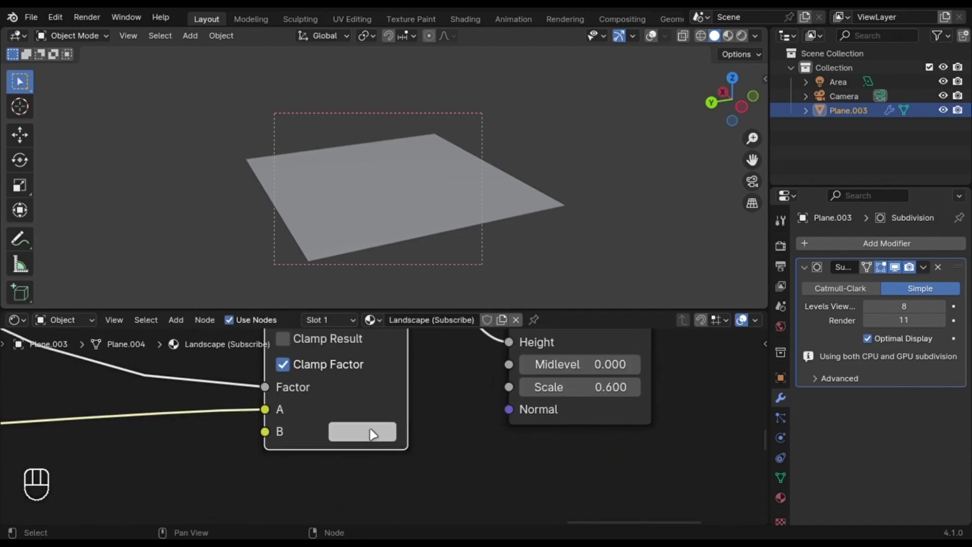
{"action": "left_click", "coordinate": [374, 431]}
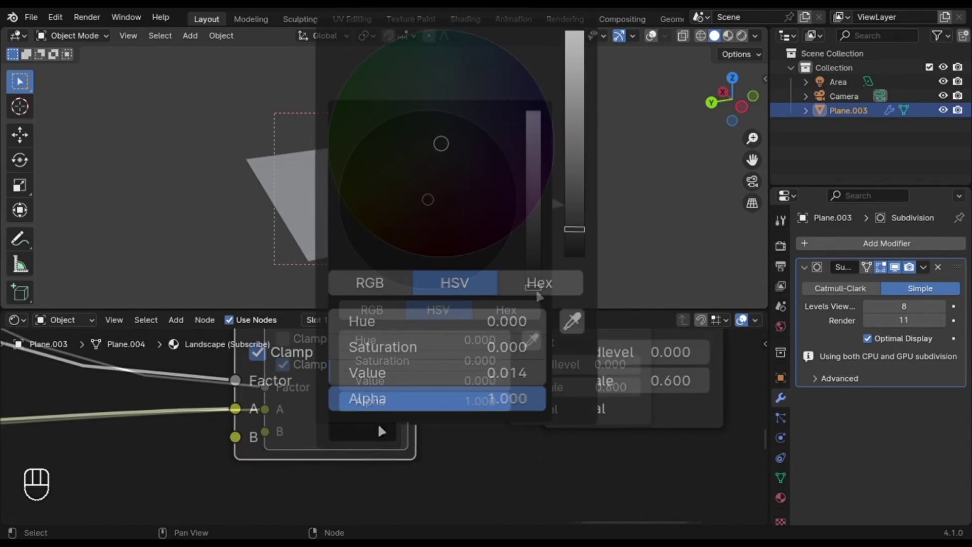
{"action": "double_click", "coordinate": [413, 375]}
{"action": "key", "text": "Return"}
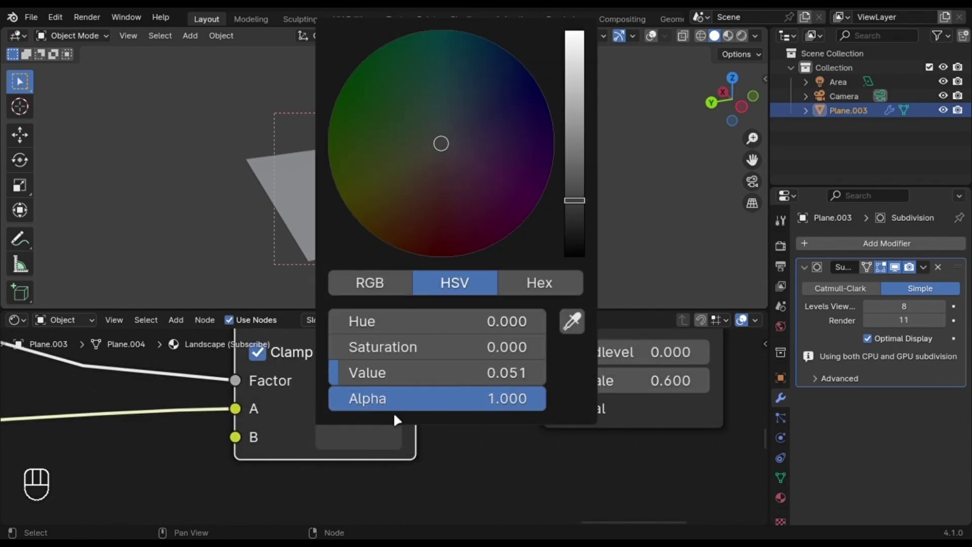
{"action": "scroll", "coordinate": [235, 461], "scroll_direction": "down", "scroll_amount": 5}
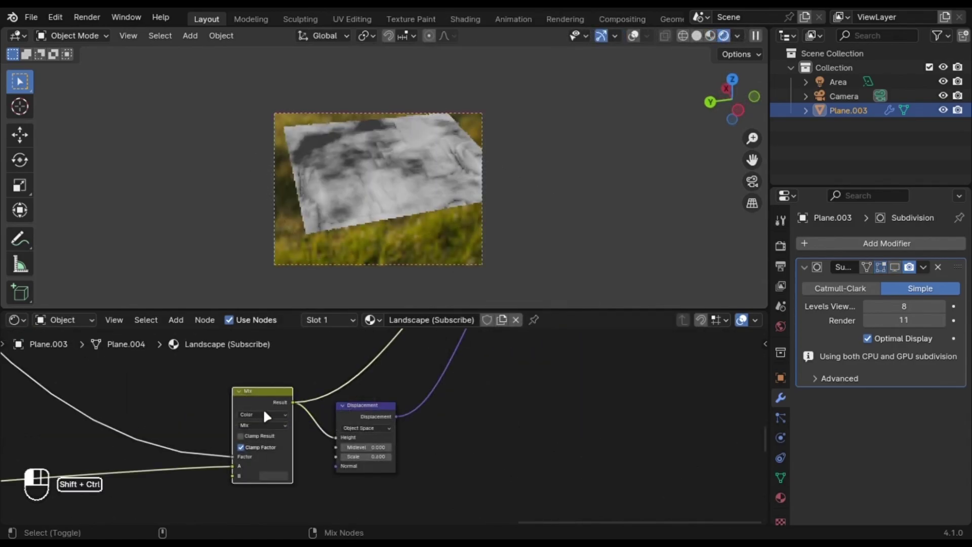
{"action": "scroll", "coordinate": [518, 388], "scroll_direction": "down", "scroll_amount": 4}
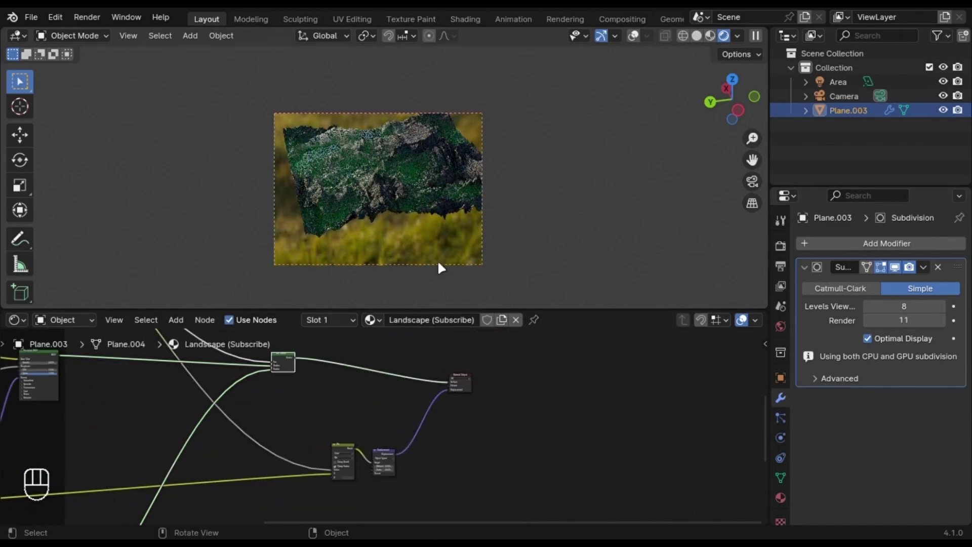
Draw a render region in the camera view and set the Color Ramp's black stop to position 0.436.
{"action": "key", "text": "KP_0"}
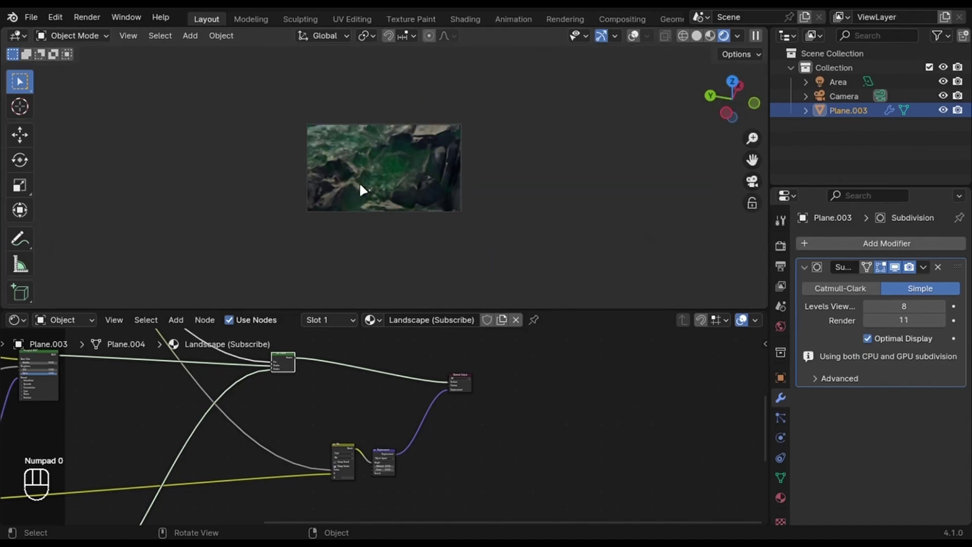
{"action": "key", "text": "ctrl+b"}
{"action": "left_click_drag", "start_coordinate": [356, 145], "coordinate": [453, 211]}
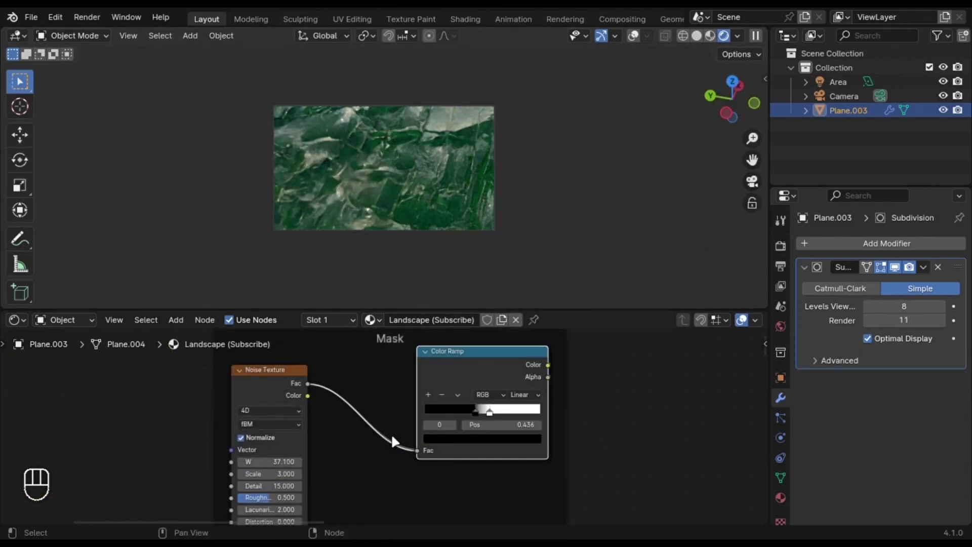
{"action": "scroll", "coordinate": [468, 388], "scroll_direction": "down", "scroll_amount": 2}
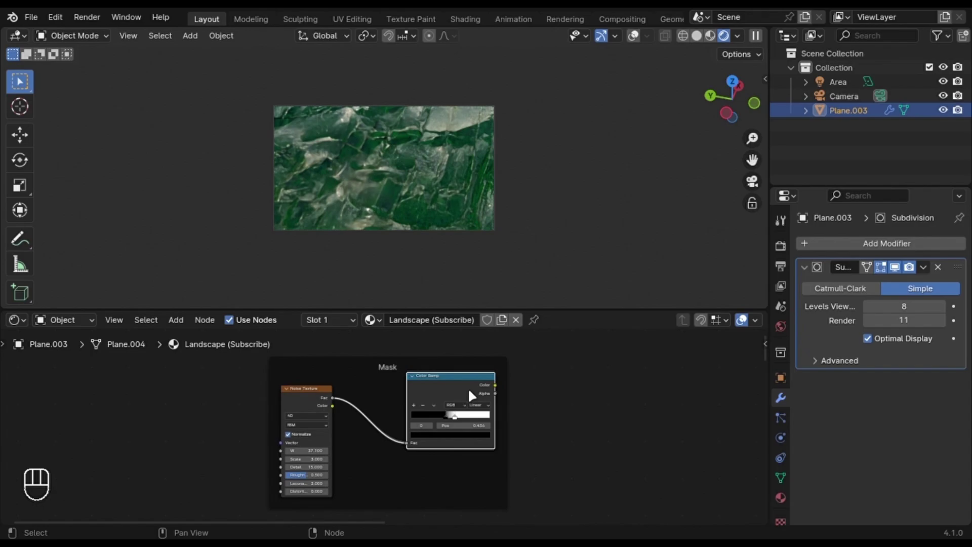
Duplicate the mask's Color Ramp with its Noise Texture link kept, and link the upper ramp's Color output to the Mix Shader's Fac.
{"action": "key", "text": "ctrl+shift+d"}
{"action": "left_click", "coordinate": [451, 473]}
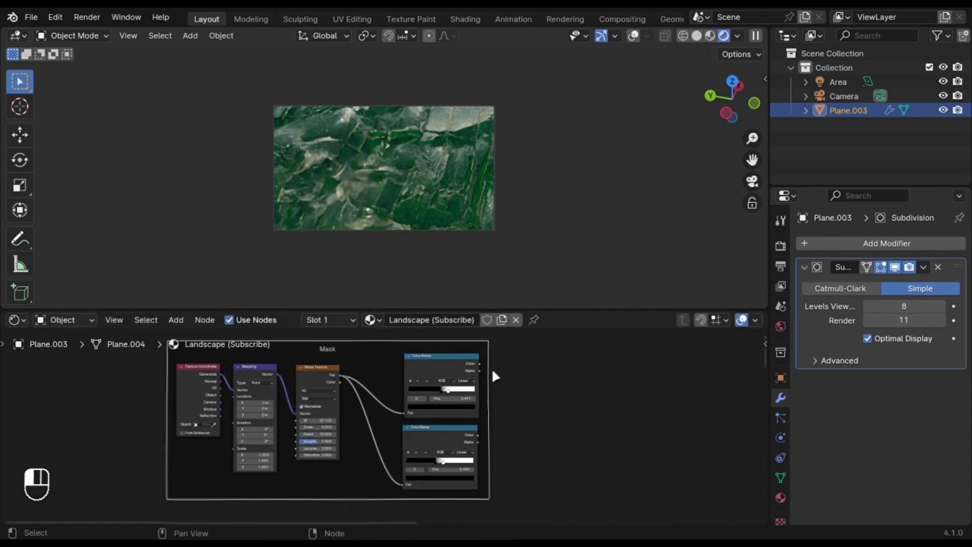
{"action": "left_click_drag", "start_coordinate": [479, 364], "coordinate": [711, 410]}
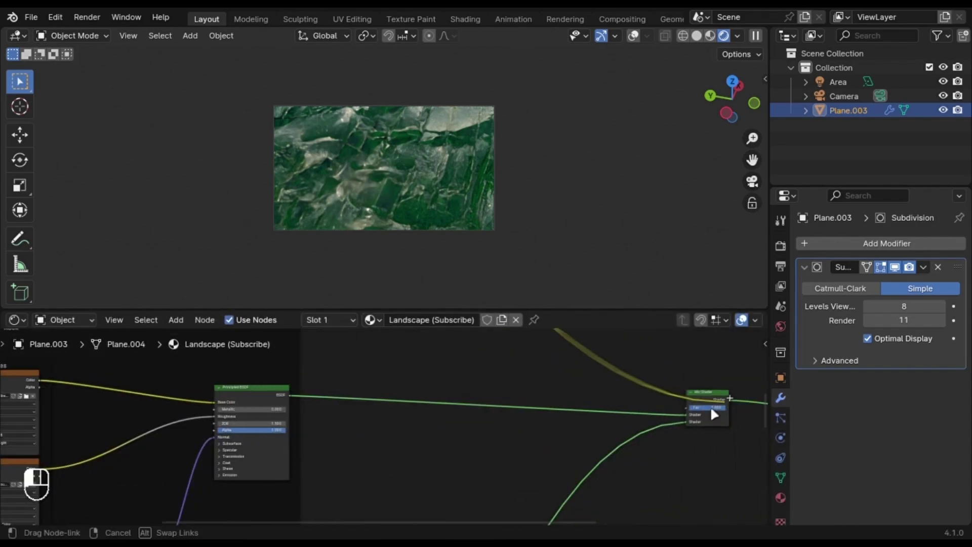
Link the lower mask Color Ramp's Color output to the Factor of the Mix node feeding the Displacement node.
{"action": "scroll", "coordinate": [590, 403], "scroll_direction": "down", "scroll_amount": 7}
{"action": "middle_click_drag", "start_coordinate": [590, 403], "coordinate": [519, 501]}
{"action": "scroll", "coordinate": [519, 501], "scroll_direction": "down", "scroll_amount": 4}
{"action": "middle_click_drag", "start_coordinate": [336, 374], "coordinate": [356, 408]}
{"action": "scroll", "coordinate": [358, 408], "scroll_direction": "up", "scroll_amount": 3}
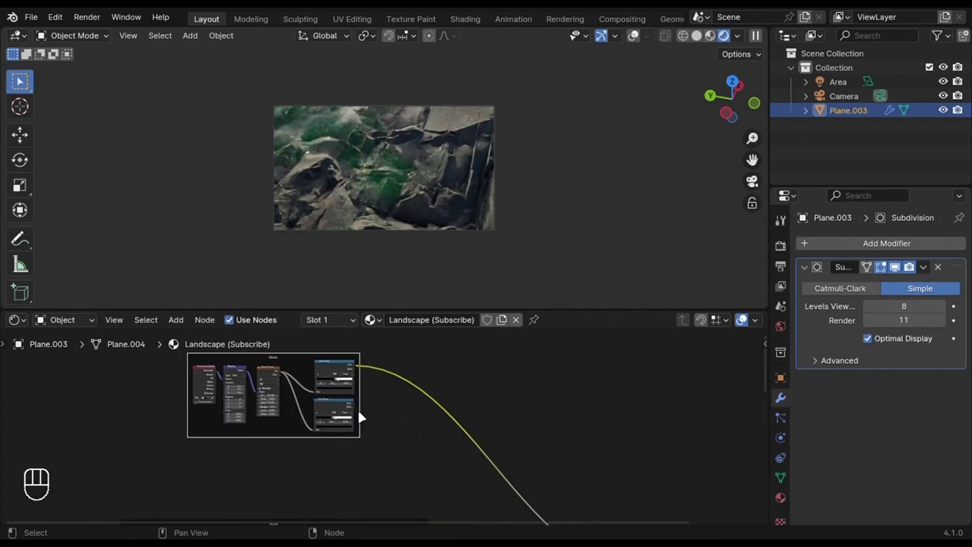
{"action": "left_click_drag", "start_coordinate": [355, 401], "coordinate": [698, 491]}
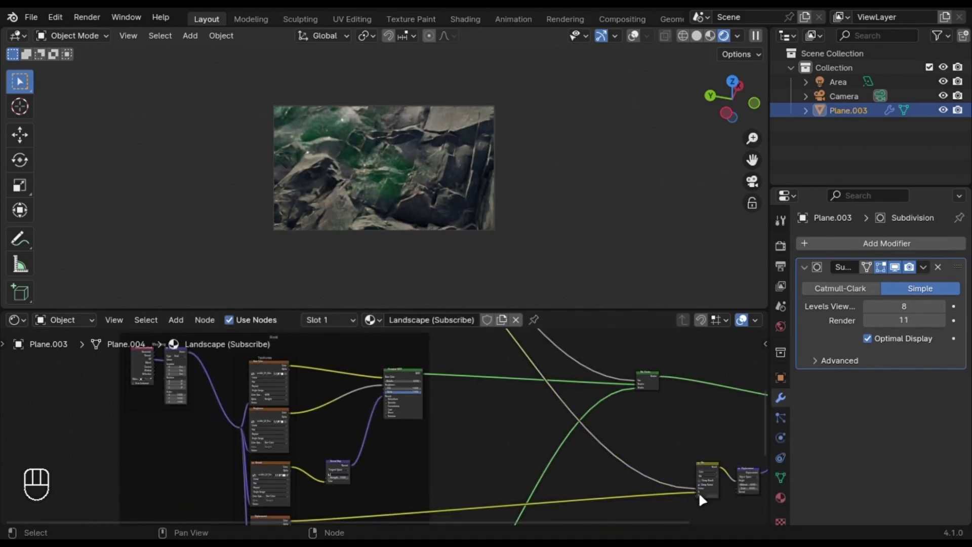
Preview both mask Color Ramps on the plane and examine the positions of their black and white stops.
{"action": "middle_click_drag", "start_coordinate": [456, 212], "coordinate": [442, 233]}
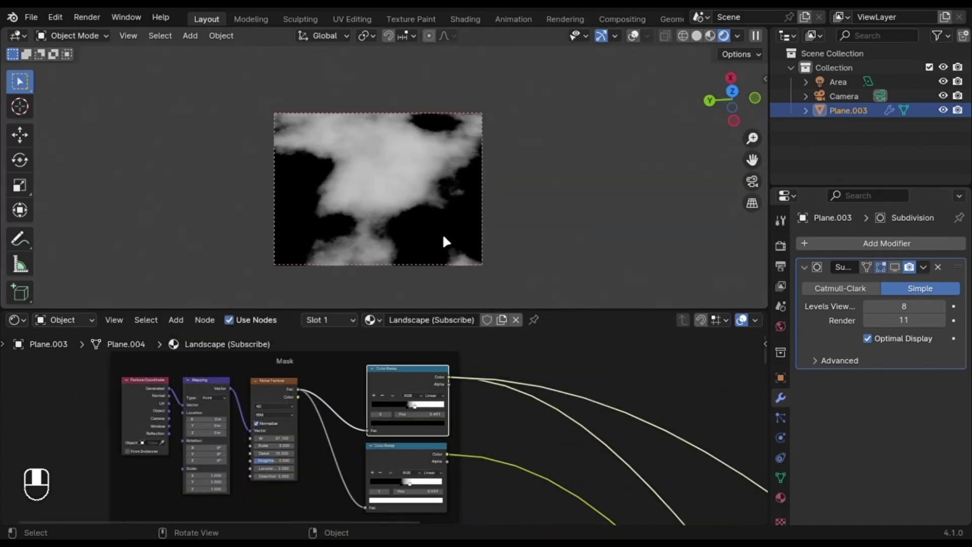
{"action": "left_click", "coordinate": [414, 455], "text": "ctrl+shift"}
{"action": "left_click", "coordinate": [412, 419], "text": "ctrl+shift"}
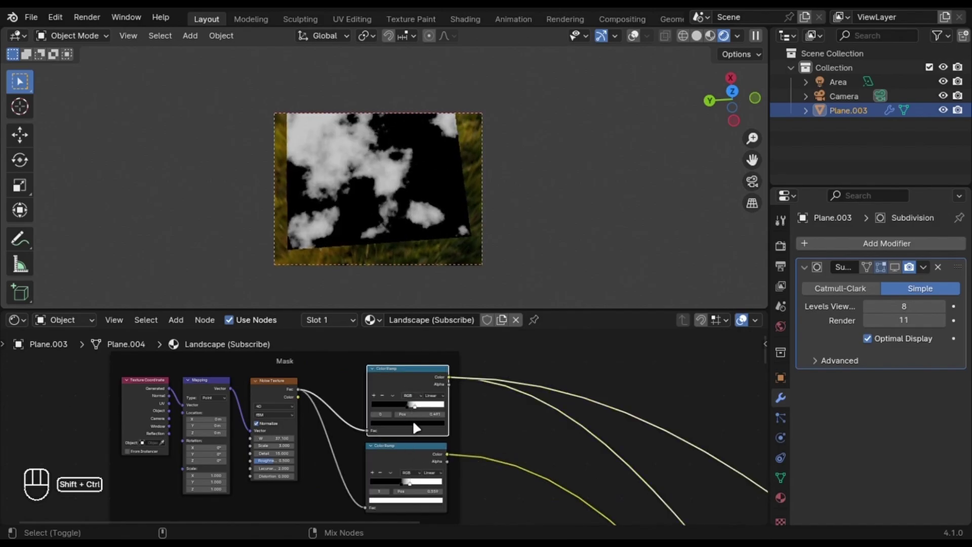
{"action": "left_click", "coordinate": [414, 454], "text": "ctrl+shift"}
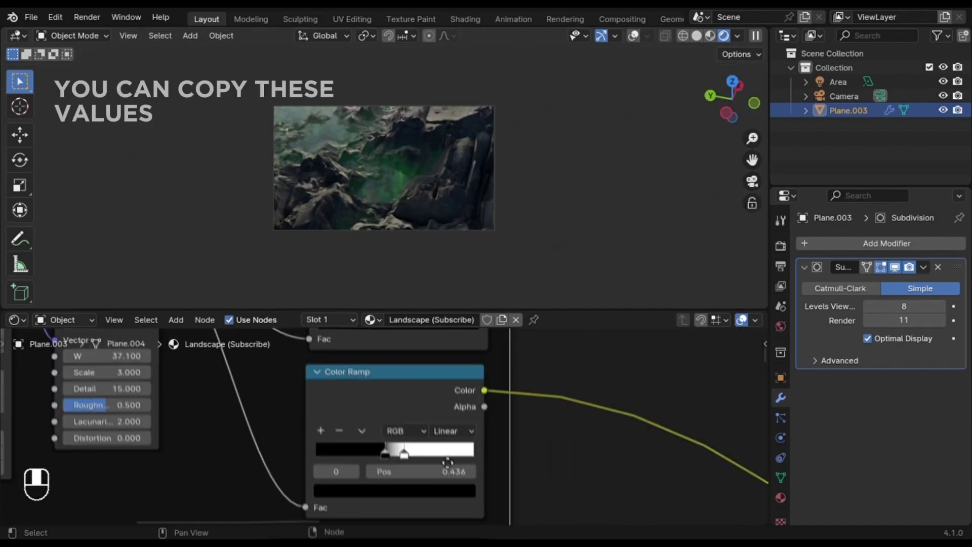
{"action": "middle_click_drag", "start_coordinate": [447, 461], "coordinate": [436, 435]}
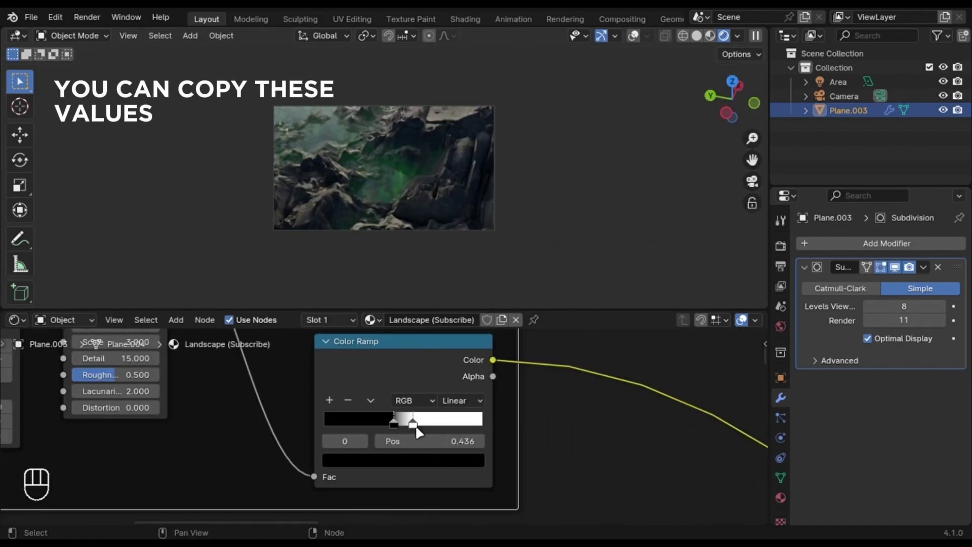
{"action": "left_click", "coordinate": [413, 424]}
{"action": "left_click", "coordinate": [395, 424]}
{"action": "left_click", "coordinate": [413, 424]}
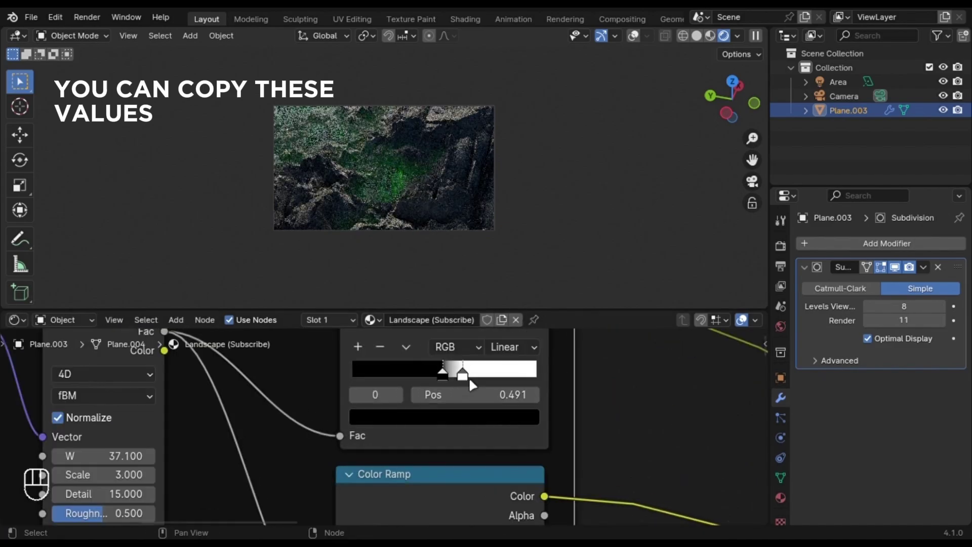
{"action": "left_click", "coordinate": [462, 375]}
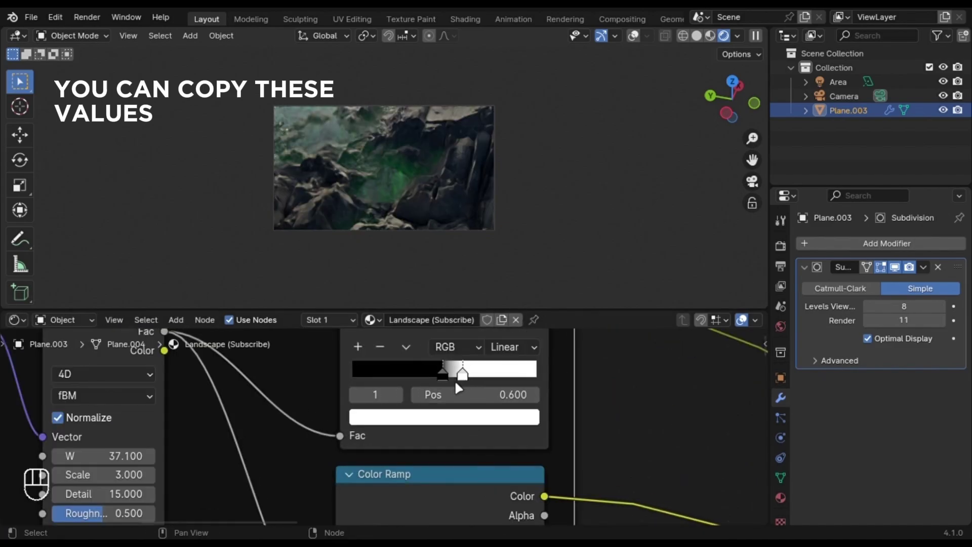
{"action": "left_click", "coordinate": [444, 375]}
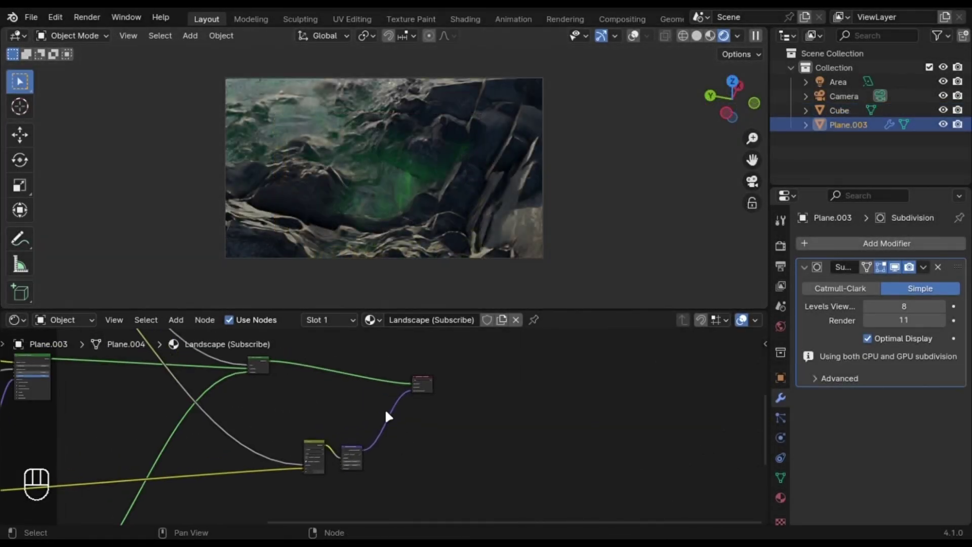
Cut the Displacement link to the Material Output and disable the Subdivision modifier in the viewport.
{"action": "right_click_drag", "start_coordinate": [402, 420], "coordinate": [377, 413], "text": "ctrl"}
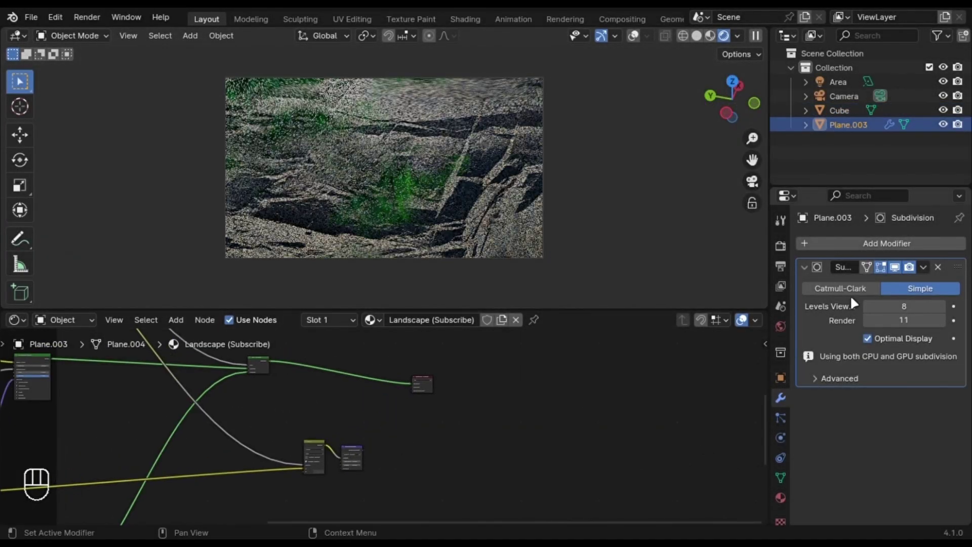
{"action": "left_click", "coordinate": [896, 267]}
Preview the Principled BSDF of the Water frame on the plane.
{"action": "scroll", "coordinate": [456, 423], "scroll_direction": "down", "scroll_amount": 5}
{"action": "middle_click_drag", "start_coordinate": [336, 420], "coordinate": [582, 313]}
{"action": "scroll", "coordinate": [408, 457], "scroll_direction": "up", "scroll_amount": 5}
{"action": "left_click", "coordinate": [364, 436], "text": "ctrl+shift"}
{"action": "scroll", "coordinate": [382, 436], "scroll_direction": "up", "scroll_amount": 6}
{"action": "middle_click_drag", "start_coordinate": [398, 471], "coordinate": [474, 444]}
{"action": "scroll", "coordinate": [474, 444], "scroll_direction": "up", "scroll_amount": 5}
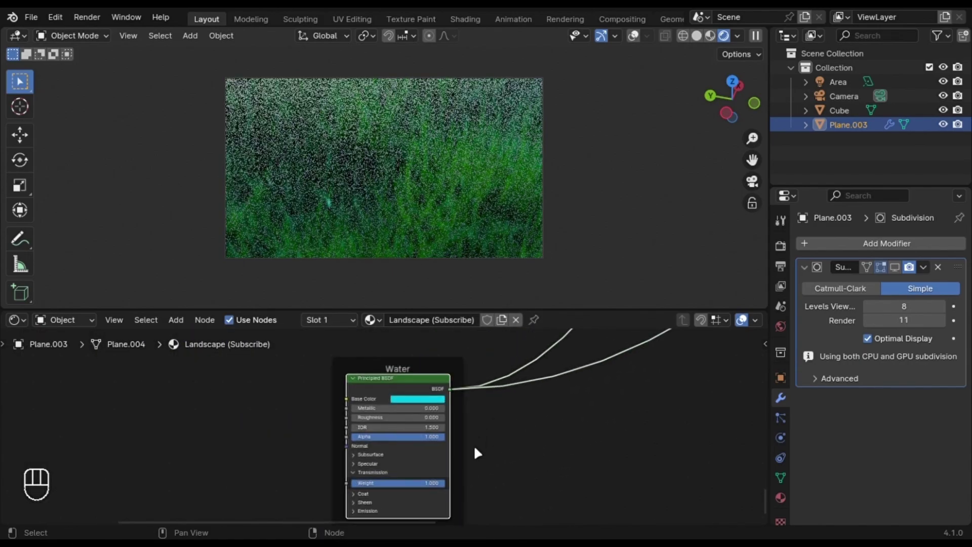
Add a Noise Texture node beside the water's Principled BSDF and preview it on the plane.
{"action": "middle_click_drag", "start_coordinate": [416, 457], "coordinate": [470, 418]}
{"action": "middle_click_drag", "start_coordinate": [292, 452], "coordinate": [308, 453]}
{"action": "key", "text": "shift+a"}
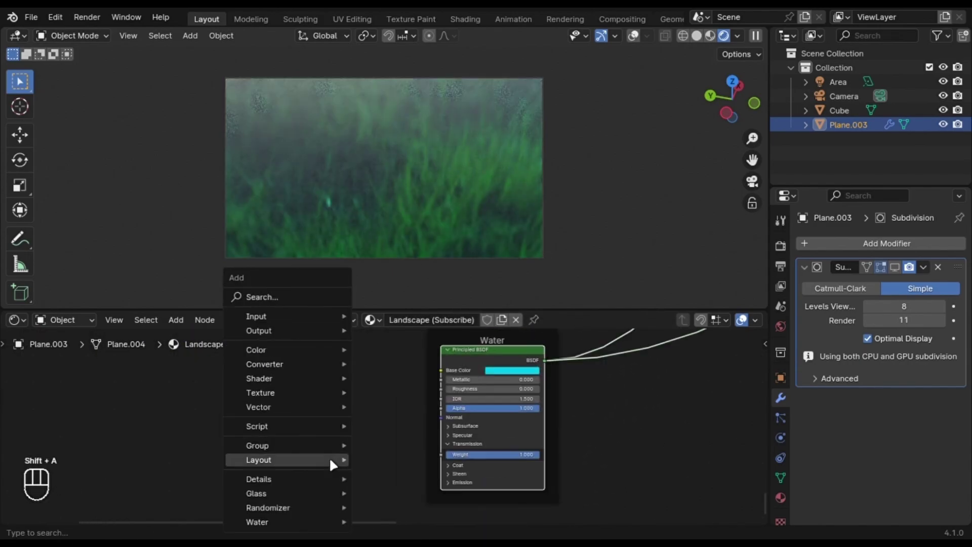
{"action": "type", "text": "noise"}
{"action": "left_click", "coordinate": [383, 389]}
{"action": "scroll", "coordinate": [374, 405], "scroll_direction": "up", "scroll_amount": 3}
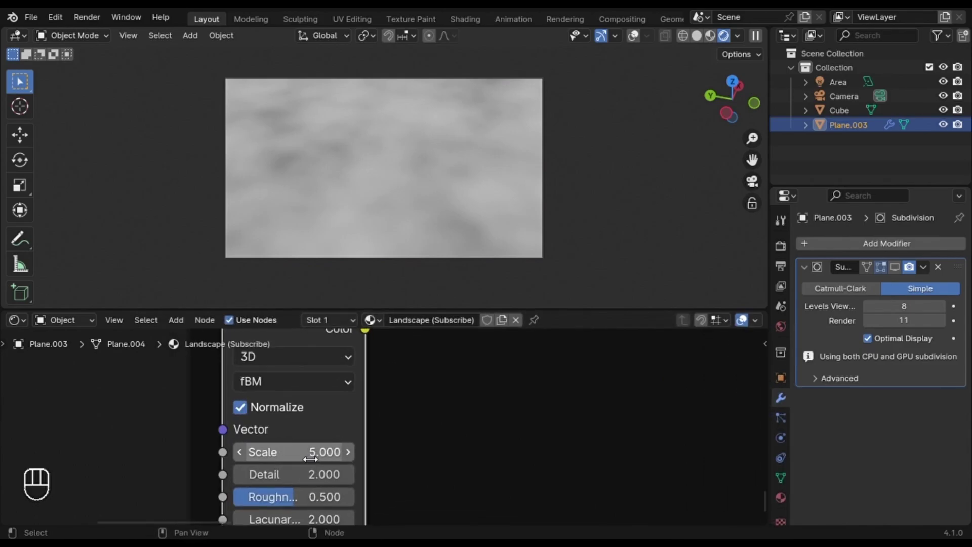
Set the water Noise Texture's Scale to 150 and its Detail to 15.
{"action": "type", "text": "150"}
{"action": "key", "text": "Return"}
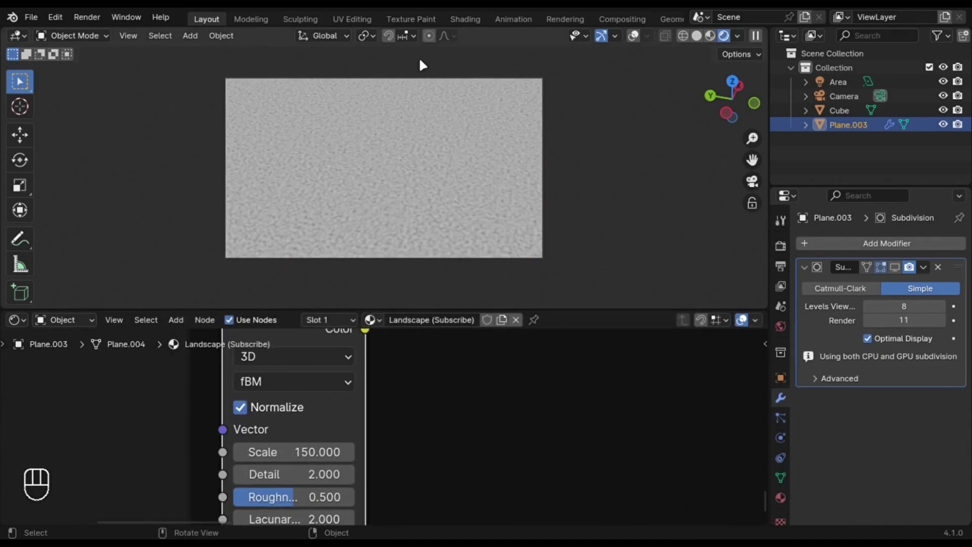
{"action": "scroll", "coordinate": [406, 140], "scroll_direction": "up", "scroll_amount": 5}
{"action": "scroll", "coordinate": [389, 144], "scroll_direction": "up", "scroll_amount": 3}
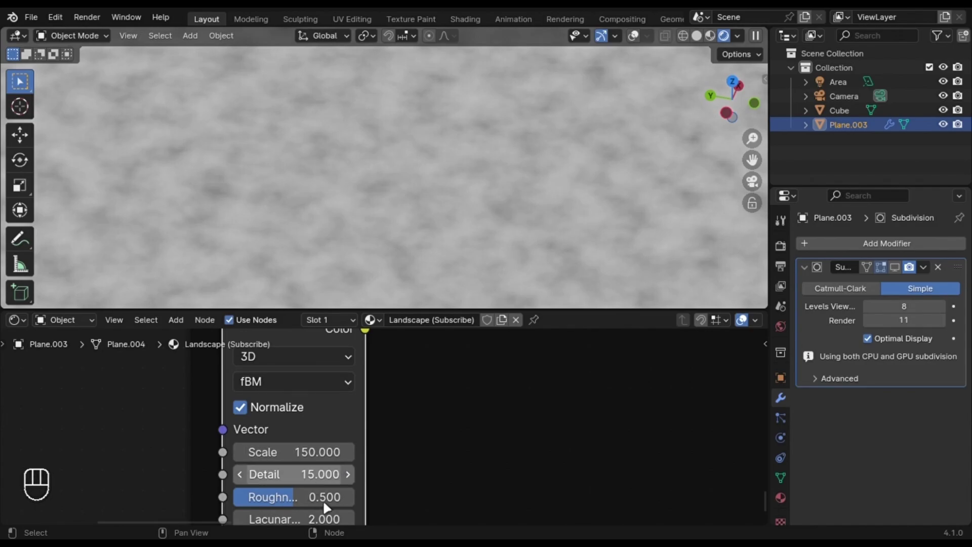
Feed the noise through a Bump node with Strength 0.020 into the water shader's Normal, and preview the water's Principled BSDF.
{"action": "scroll", "coordinate": [436, 416], "scroll_direction": "down", "scroll_amount": 6}
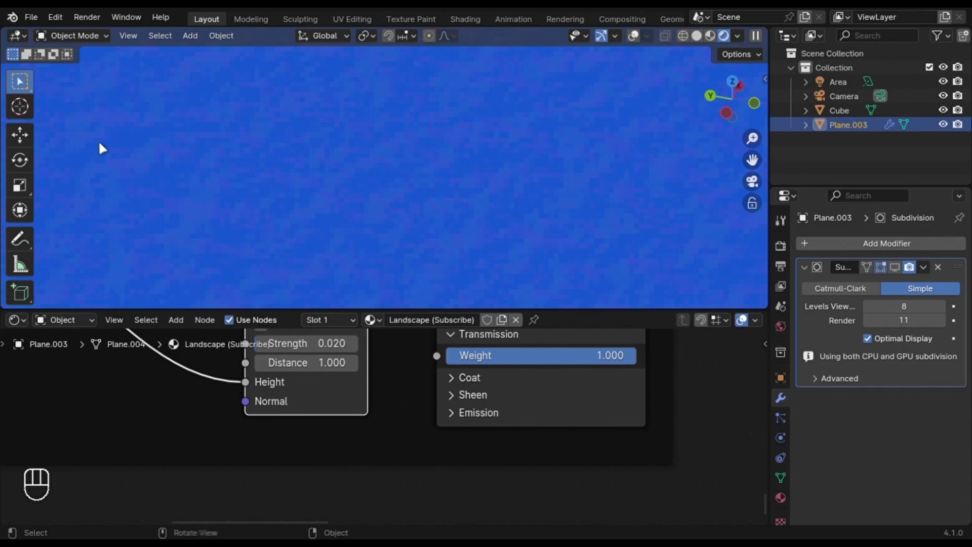
{"action": "scroll", "coordinate": [310, 195], "scroll_direction": "down", "scroll_amount": 5}
{"action": "scroll", "coordinate": [354, 218], "scroll_direction": "up", "scroll_amount": 2}
{"action": "scroll", "coordinate": [302, 426], "scroll_direction": "down", "scroll_amount": 8}
{"action": "middle_click_drag", "start_coordinate": [438, 349], "coordinate": [391, 425]}
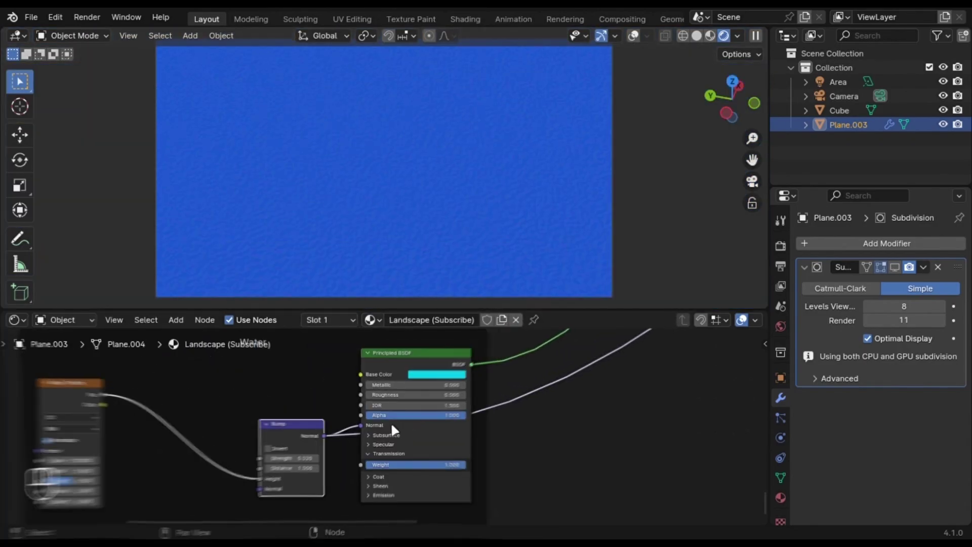
{"action": "scroll", "coordinate": [391, 426], "scroll_direction": "down", "scroll_amount": 1}
{"action": "left_click", "coordinate": [412, 372], "text": "ctrl+shift"}
{"action": "scroll", "coordinate": [369, 192], "scroll_direction": "down", "scroll_amount": 3}
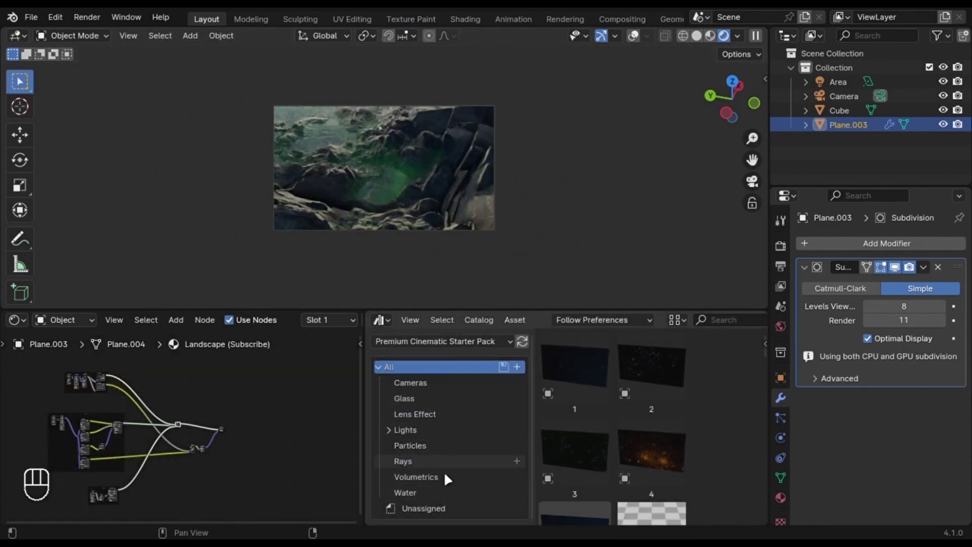
Place the Water object from the Premium Cinematic Starter Pack asset library in the scene and move it along the Z axis.
{"action": "left_click", "coordinate": [425, 492]}
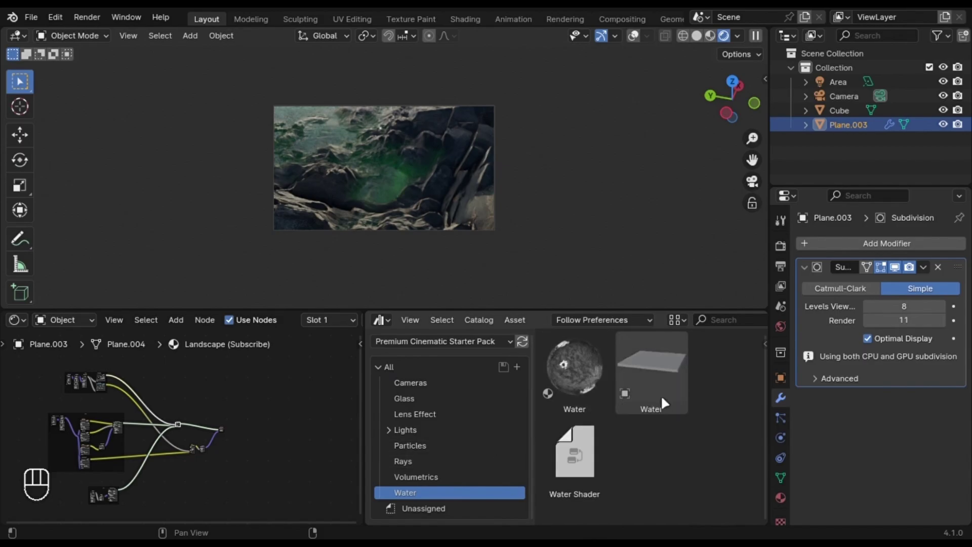
{"action": "left_click_drag", "start_coordinate": [661, 394], "coordinate": [387, 186]}
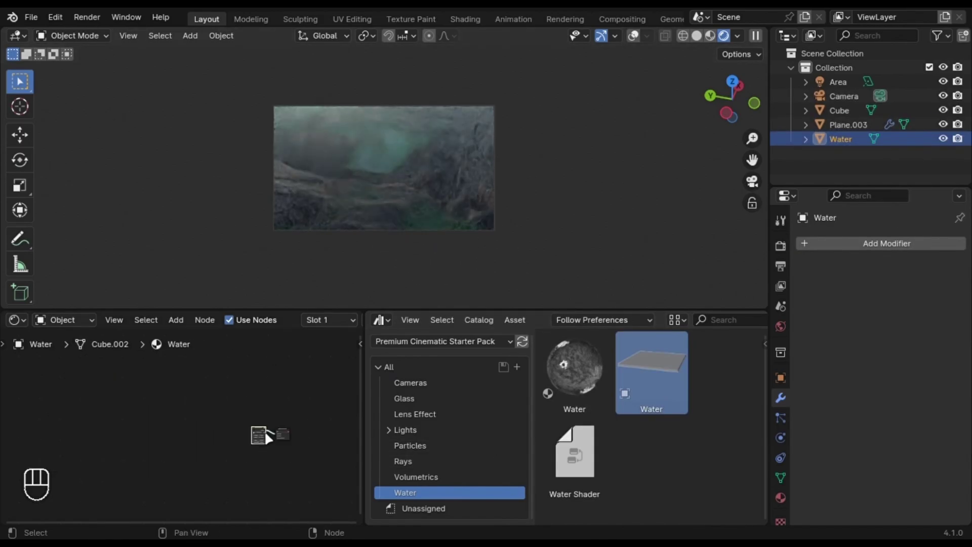
{"action": "middle_click_drag", "start_coordinate": [266, 435], "coordinate": [218, 434]}
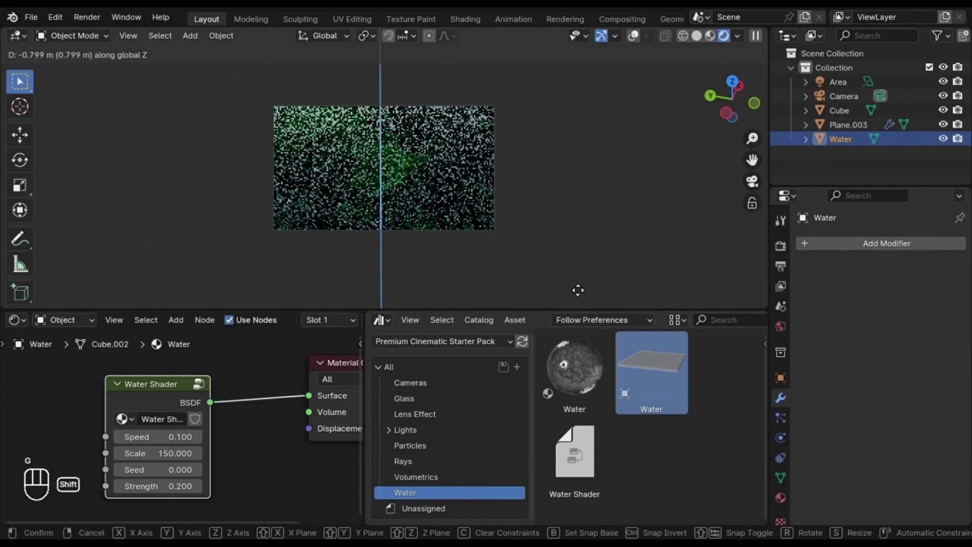
{"action": "left_click", "coordinate": [575, 112]}
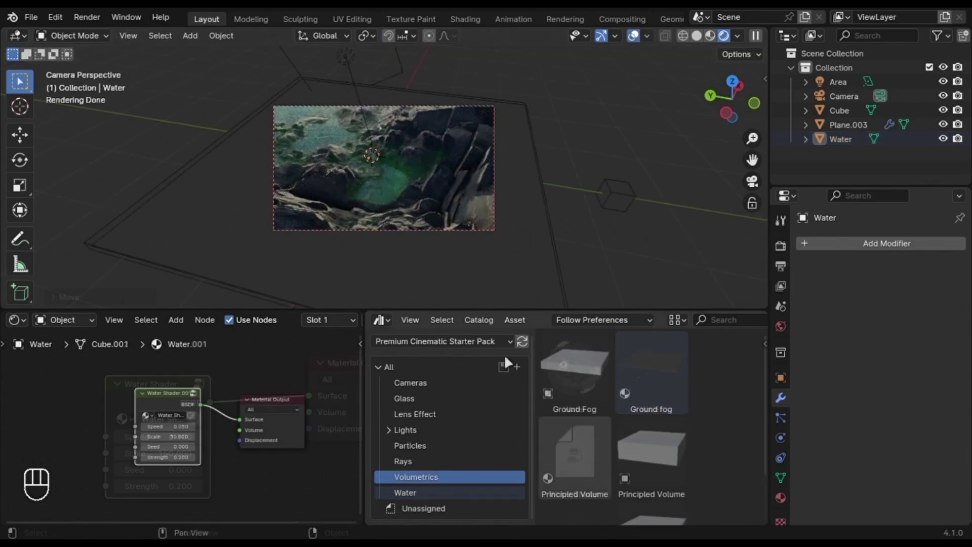
Place the Volume Scatter box from the Volumetrics assets in the scene and scale it to about 0.3.
{"action": "scroll", "coordinate": [645, 409], "scroll_direction": "down", "scroll_amount": 2}
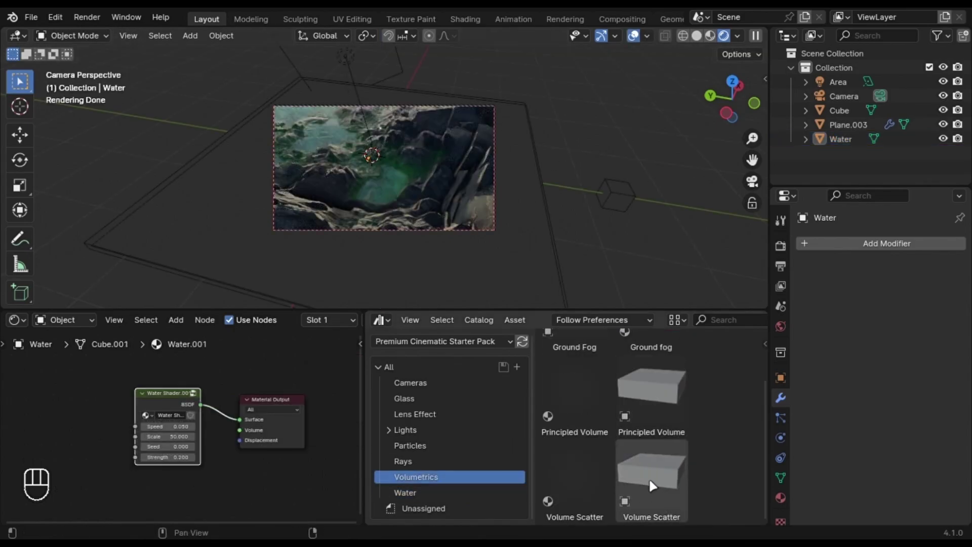
{"action": "left_click_drag", "start_coordinate": [649, 478], "coordinate": [377, 178]}
{"action": "middle_click_drag", "start_coordinate": [581, 205], "coordinate": [582, 178]}
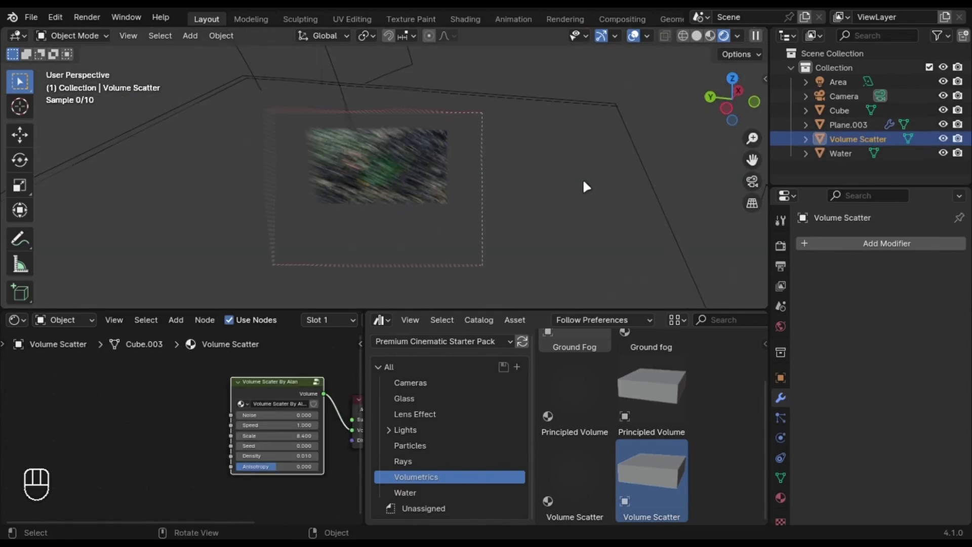
{"action": "key", "text": "s"}
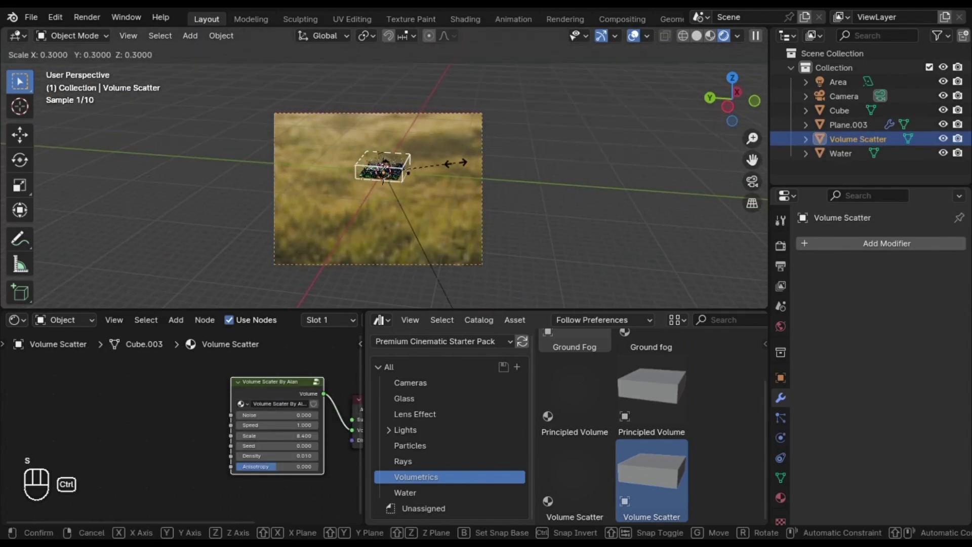
{"action": "left_click", "coordinate": [445, 162]}
Scale the Volume Scatter box up in the camera view so it encloses the landscape.
{"action": "key", "text": "KP_0"}
{"action": "key", "text": "s"}
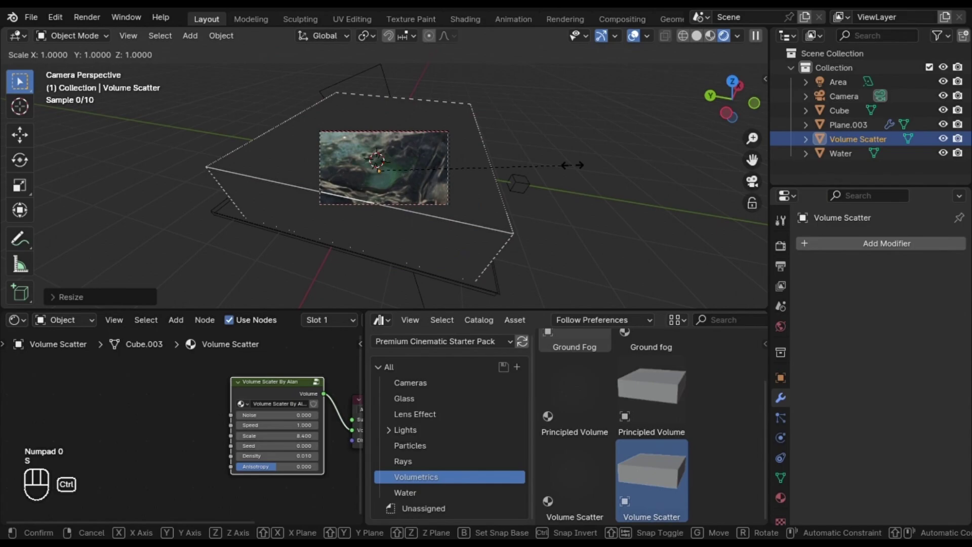
{"action": "left_click", "coordinate": [607, 177]}
{"action": "scroll", "coordinate": [258, 419], "scroll_direction": "down", "scroll_amount": 1}
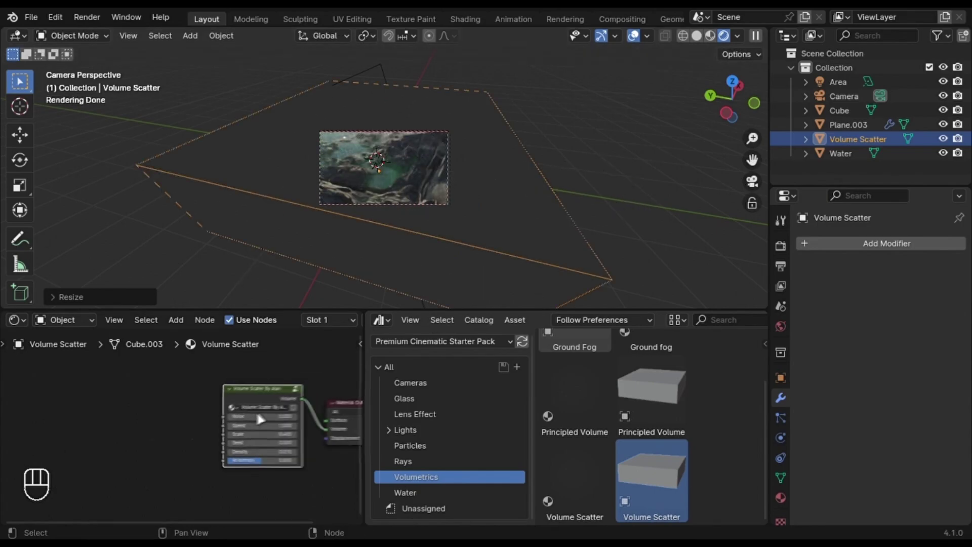
Set the Anisotropy of the Volume Scatter material's node group to 0.7.
{"action": "middle_click_drag", "start_coordinate": [258, 419], "coordinate": [215, 408]}
{"action": "scroll", "coordinate": [214, 408], "scroll_direction": "up", "scroll_amount": 4}
{"action": "scroll", "coordinate": [223, 415], "scroll_direction": "down", "scroll_amount": 3}
{"action": "scroll", "coordinate": [248, 445], "scroll_direction": "up", "scroll_amount": 3}
{"action": "left_click", "coordinate": [245, 478]}
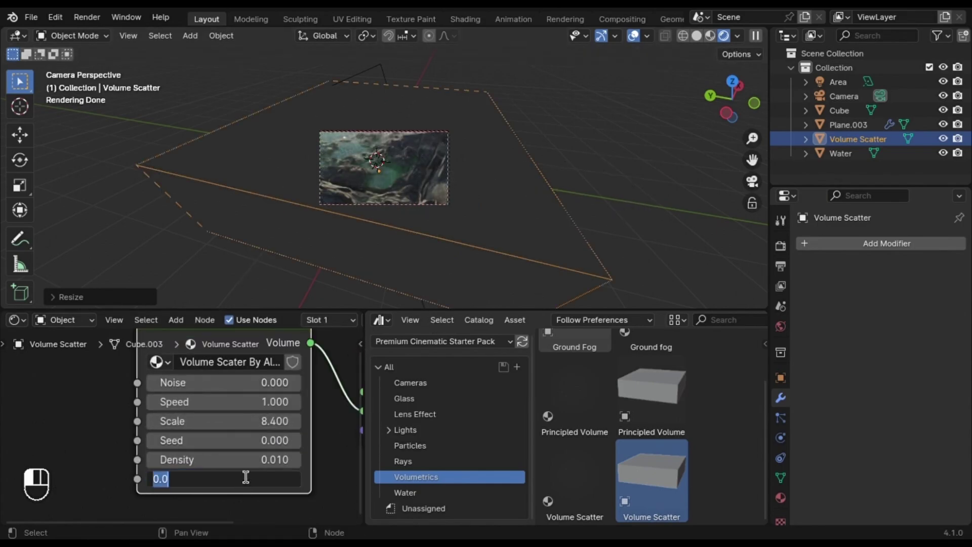
{"action": "type", "text": ".7"}
{"action": "key", "text": "Return"}
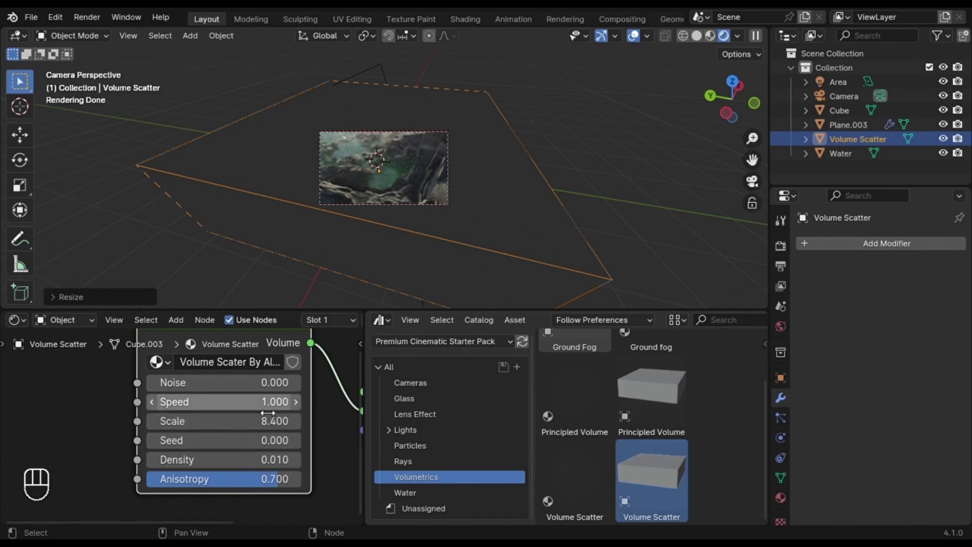
{"action": "scroll", "coordinate": [266, 459], "scroll_direction": "down", "scroll_amount": 2}
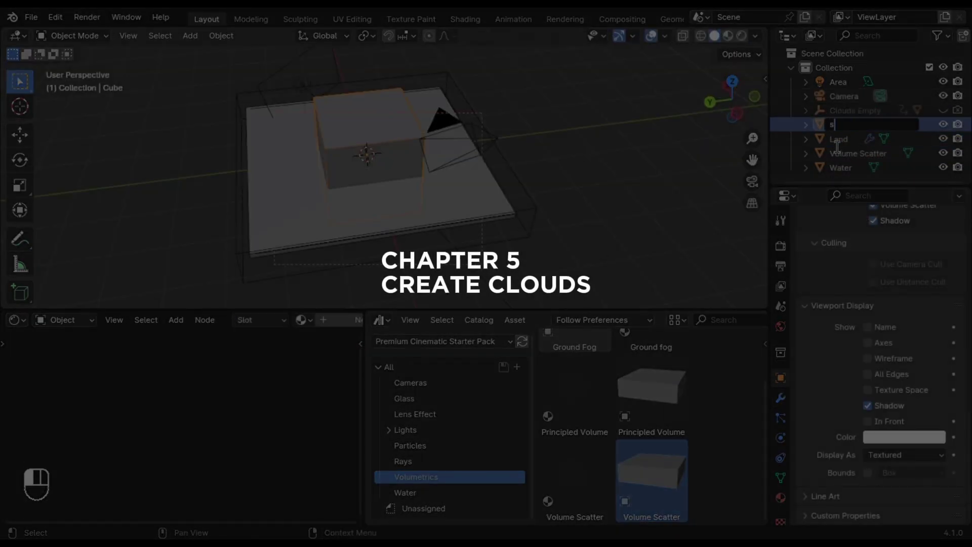
Rename the cube object as Cloud.
{"action": "type", "text": "s"}
{"action": "key", "text": "BackSpace"}
{"action": "type", "text": "Clouds"}
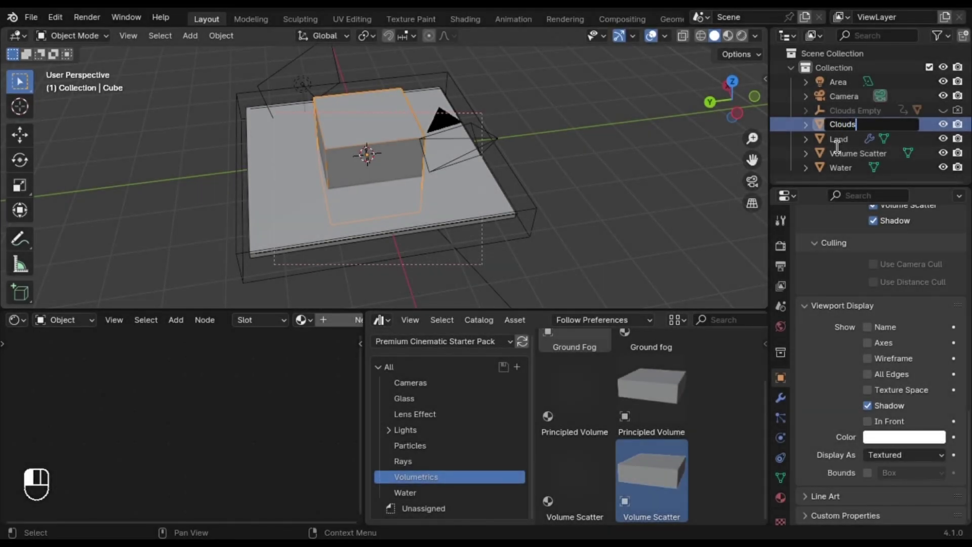
{"action": "key", "text": "Return"}
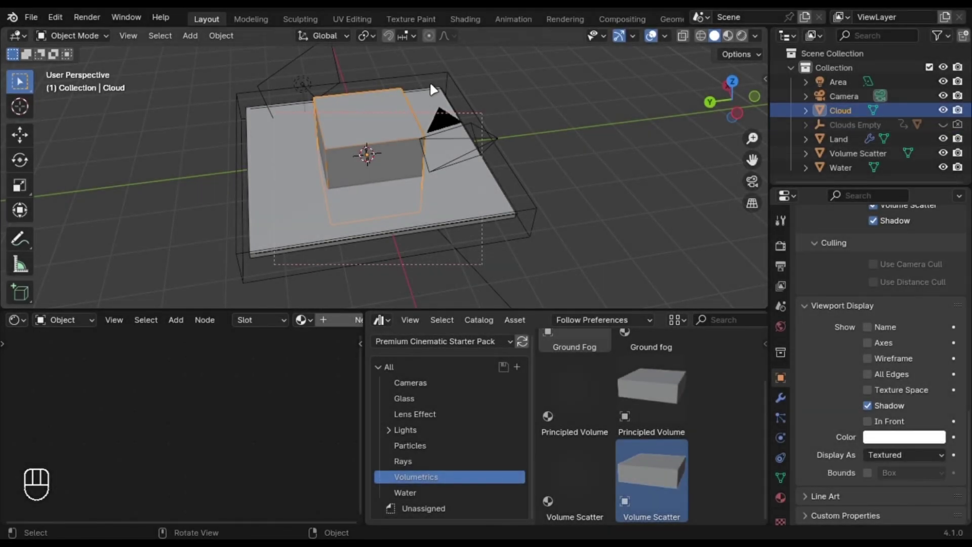
Isolate the Cloud cube in local view and expand the shader editor over the asset browser.
{"action": "middle_click_drag", "start_coordinate": [429, 81], "coordinate": [364, 145]}
{"action": "key", "text": "KP_Divide"}
{"action": "left_click_drag", "start_coordinate": [364, 314], "coordinate": [391, 332]}
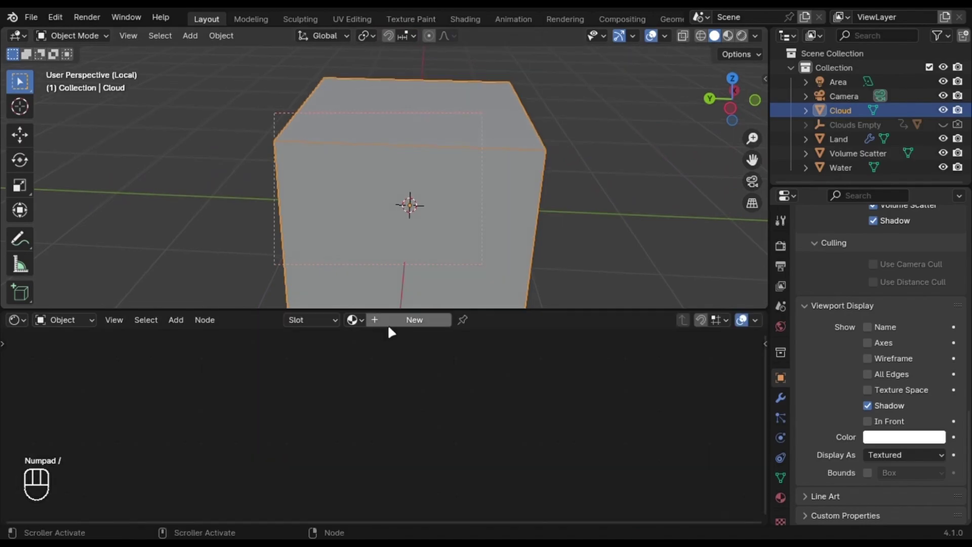
Create the Clouds (Subscribe) material on the cube and connect a Principled Volume node to the Material Output's Volume input.
{"action": "left_click", "coordinate": [398, 324]}
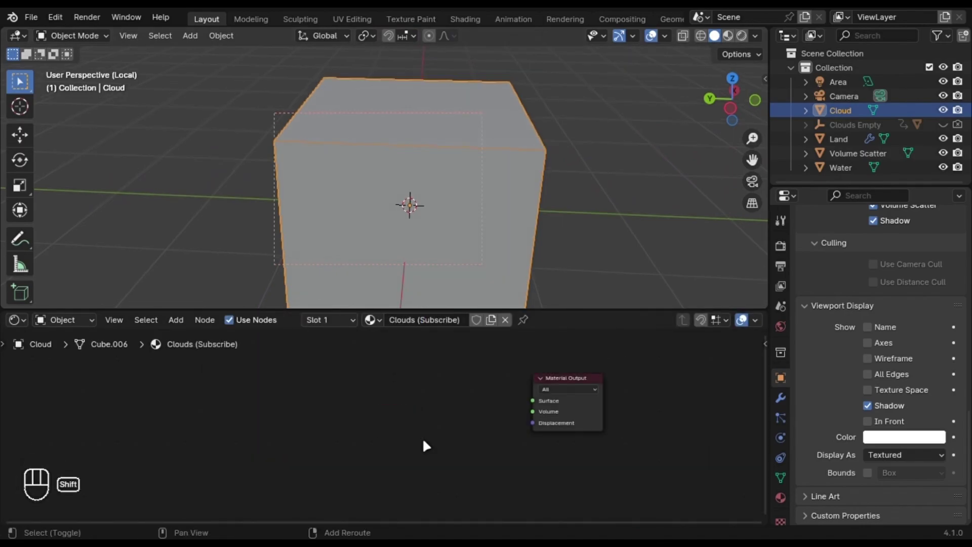
{"action": "key", "text": "shift+a"}
{"action": "type", "text": "princi"}
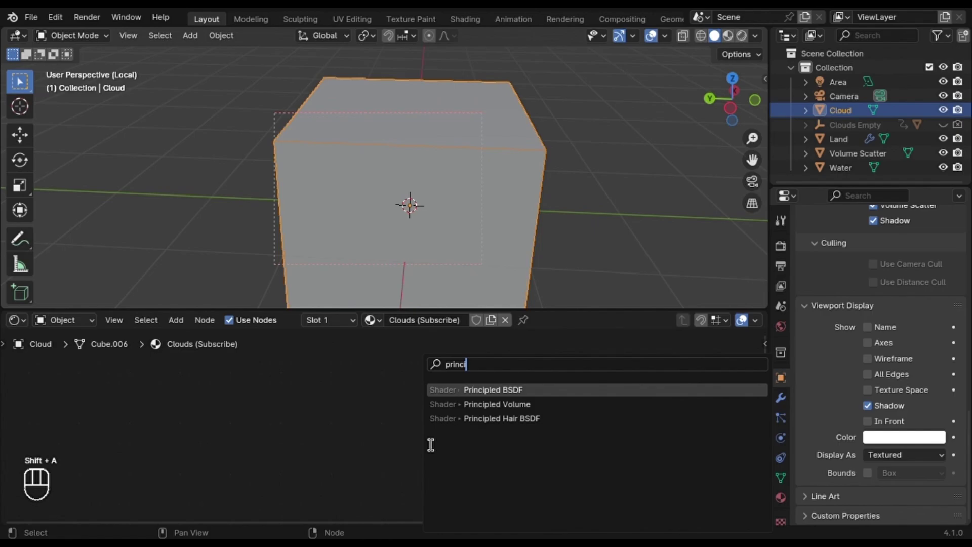
{"action": "key", "text": "Down"}
{"action": "key", "text": "Return"}
{"action": "left_click", "coordinate": [326, 393]}
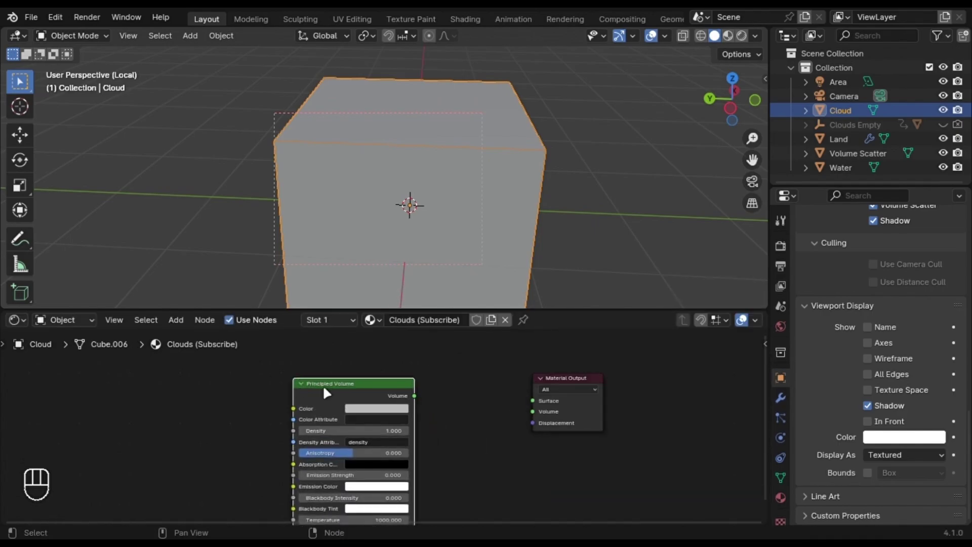
{"action": "left_click_drag", "start_coordinate": [385, 389], "coordinate": [402, 388]}
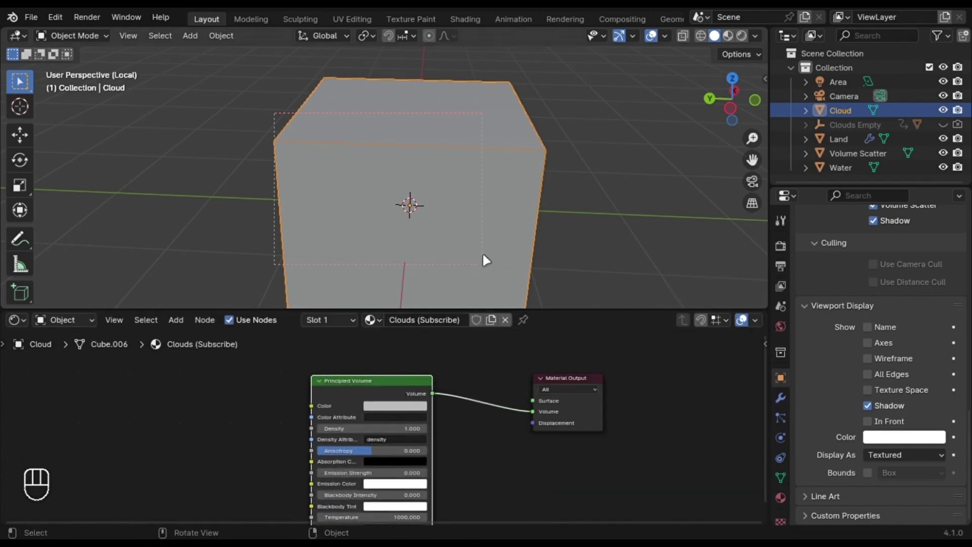
Switch the 3D viewport to rendered shading with the whole Cloud cube inside the render region.
{"action": "key", "text": "z"}
{"action": "scroll", "coordinate": [607, 187], "scroll_direction": "down", "scroll_amount": 4}
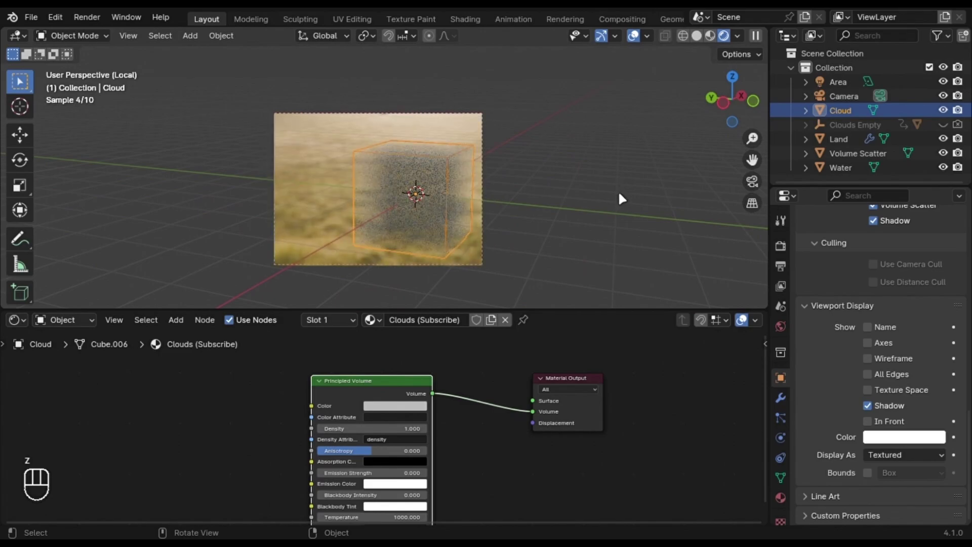
{"action": "middle_click_drag", "start_coordinate": [555, 219], "coordinate": [499, 206], "text": "shift"}
Add a Texture Coordinate node to the Clouds (Subscribe) material.
{"action": "key", "text": "shift+a"}
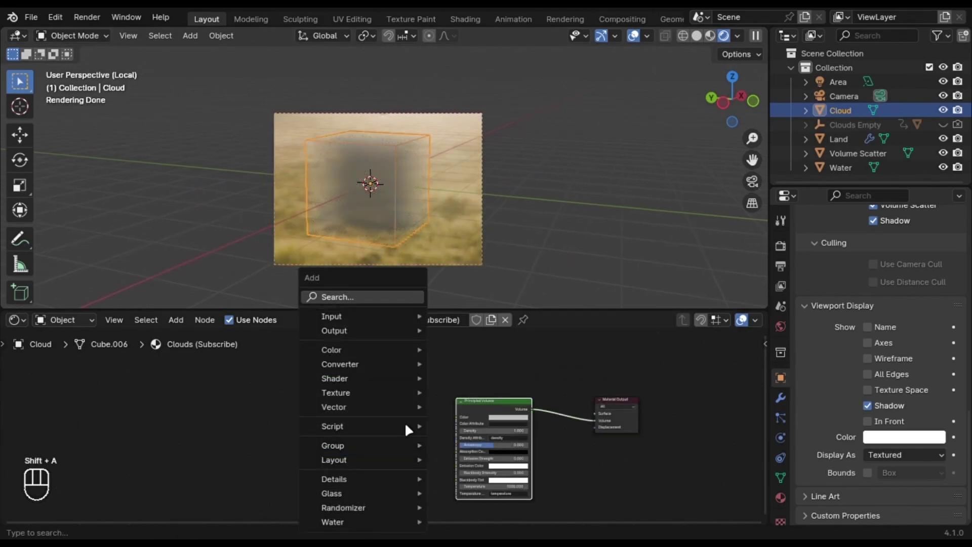
{"action": "type", "text": "texture co"}
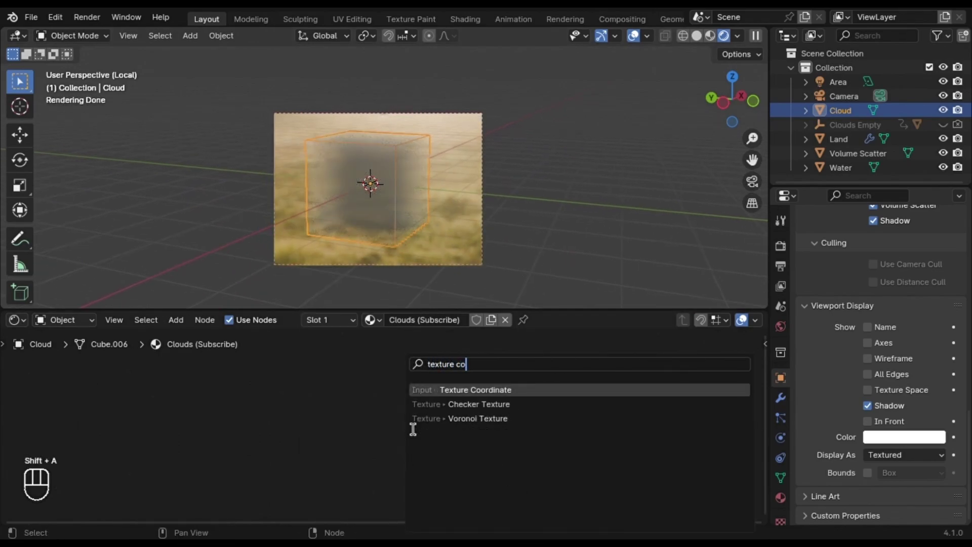
{"action": "key", "text": "Return"}
Add a Vector Math node set to Multiply, fed by the Texture Coordinate node's Object output.
{"action": "key", "text": "shift+a"}
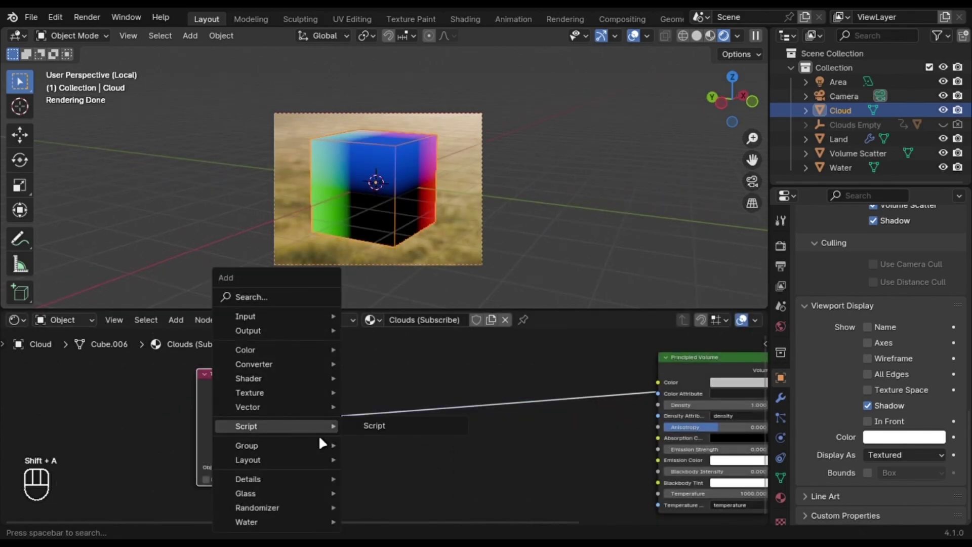
{"action": "type", "text": "ve"}
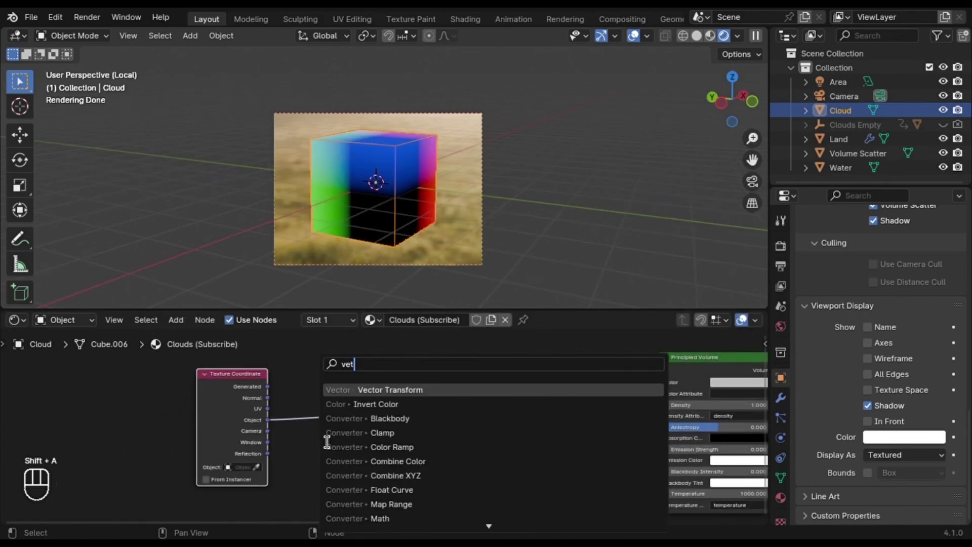
{"action": "type", "text": "ctor"}
{"action": "key", "text": "Return"}
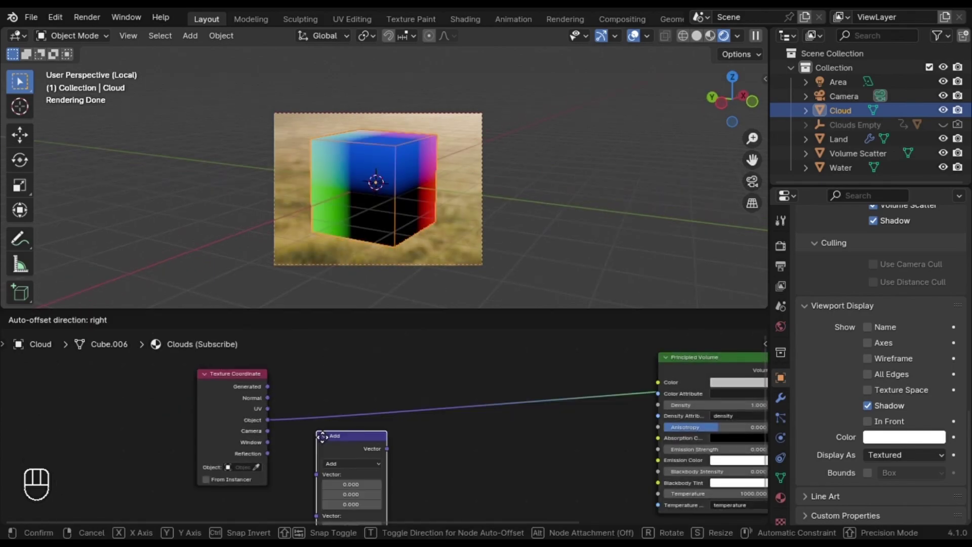
{"action": "left_click", "coordinate": [308, 361]}
{"action": "left_click", "coordinate": [335, 395]}
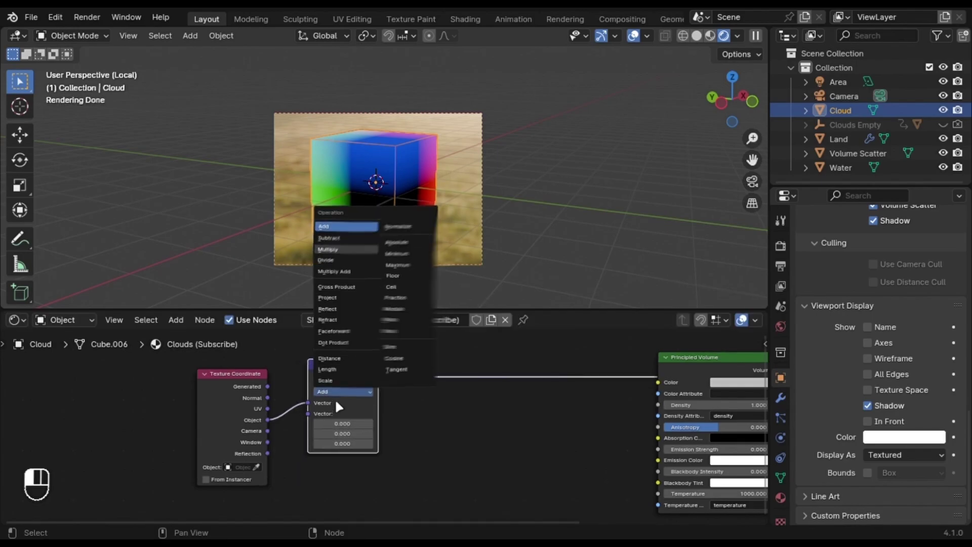
{"action": "left_click", "coordinate": [328, 249]}
Insert a color Mix node after the vector Multiply node and set its blend mode to Linear Light.
{"action": "scroll", "coordinate": [337, 377], "scroll_direction": "down", "scroll_amount": 2}
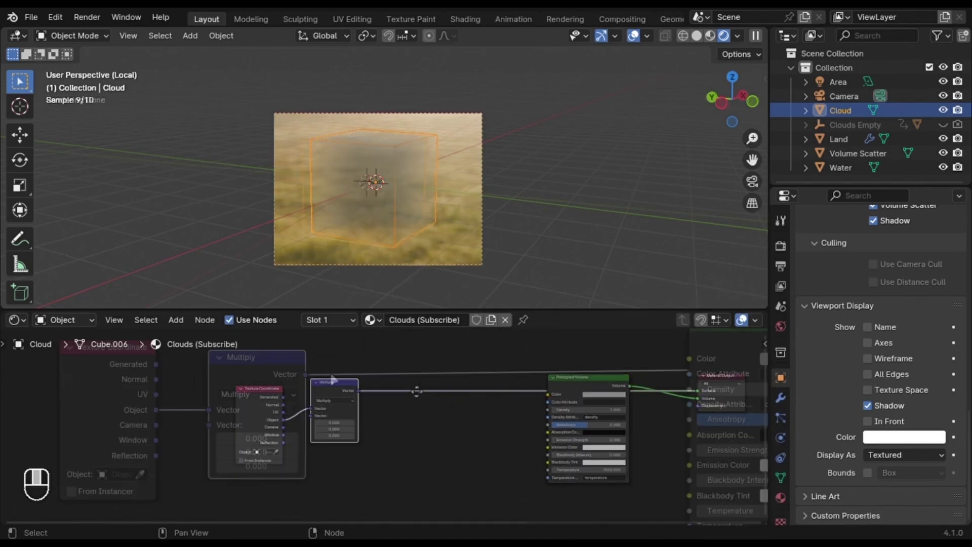
{"action": "scroll", "coordinate": [332, 379], "scroll_direction": "up", "scroll_amount": 2}
{"action": "key", "text": "shift+a"}
{"action": "type", "text": "mix"}
{"action": "key", "text": "Return"}
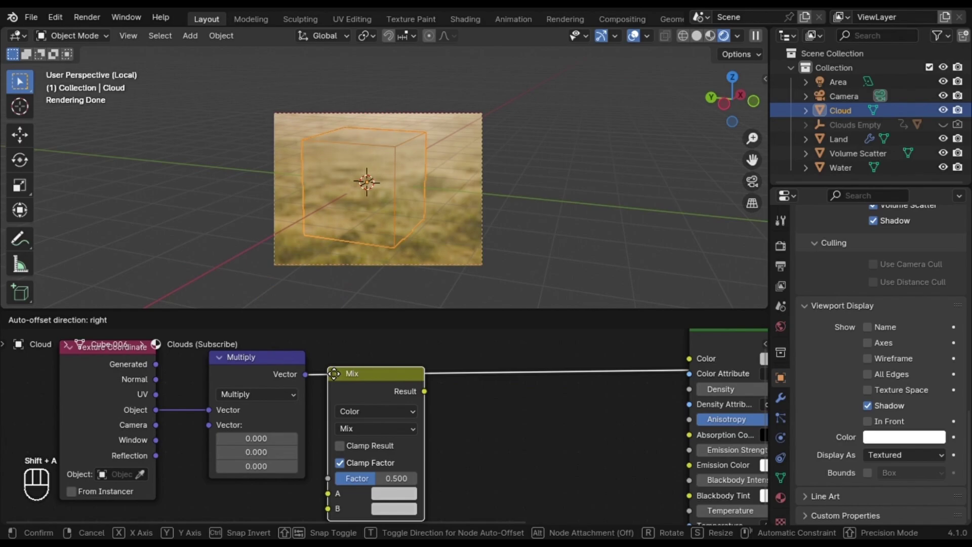
{"action": "left_click", "coordinate": [334, 374]}
{"action": "left_click", "coordinate": [410, 426]}
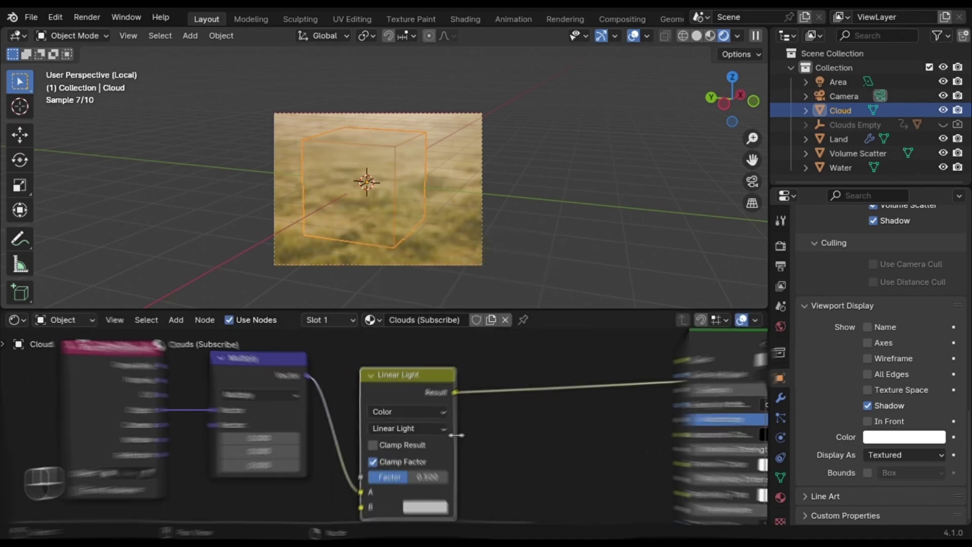
Add a Noise Texture node below the vector Multiply node and set its dimensions to 4D.
{"action": "scroll", "coordinate": [456, 434], "scroll_direction": "down", "scroll_amount": 2}
{"action": "key", "text": "shift+a"}
{"action": "type", "text": "noise"}
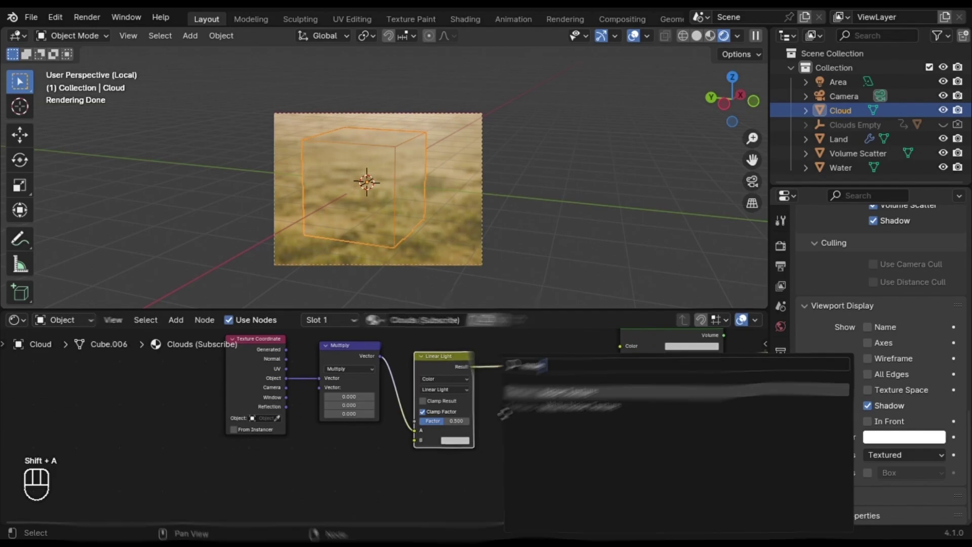
{"action": "key", "text": "Return"}
{"action": "left_click", "coordinate": [334, 464]}
{"action": "left_click", "coordinate": [341, 474]}
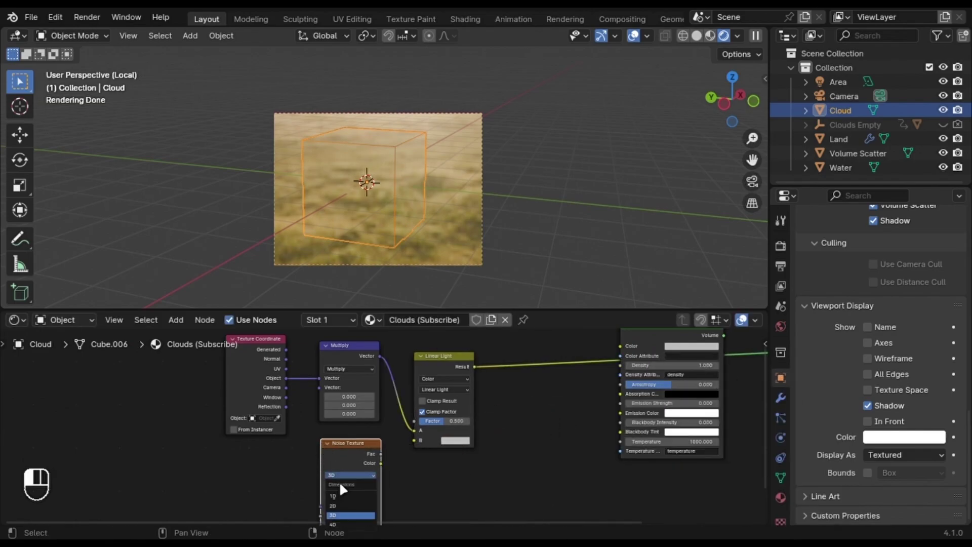
{"action": "left_click", "coordinate": [350, 524]}
Set the Noise Texture's Scale to 10 and its Detail to 15.
{"action": "scroll", "coordinate": [397, 432], "scroll_direction": "up", "scroll_amount": 6}
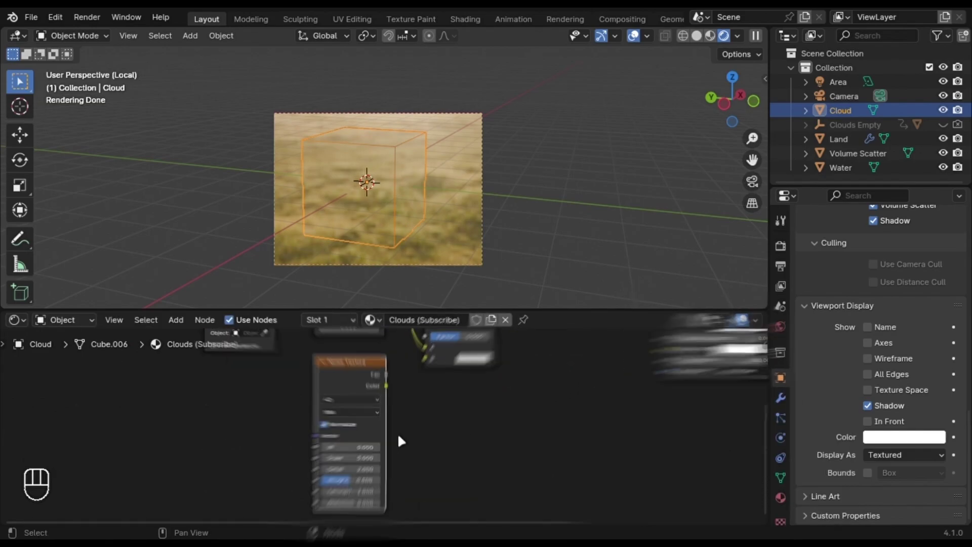
{"action": "middle_click_drag", "start_coordinate": [361, 476], "coordinate": [406, 431]}
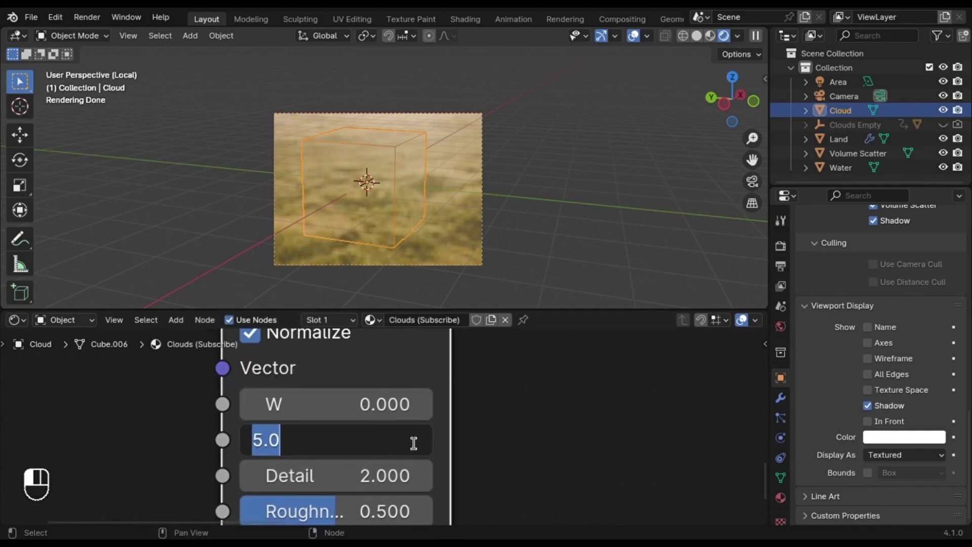
{"action": "type", "text": "15"}
{"action": "key", "text": "Return"}
{"action": "left_click_drag", "start_coordinate": [326, 483], "coordinate": [431, 479]}
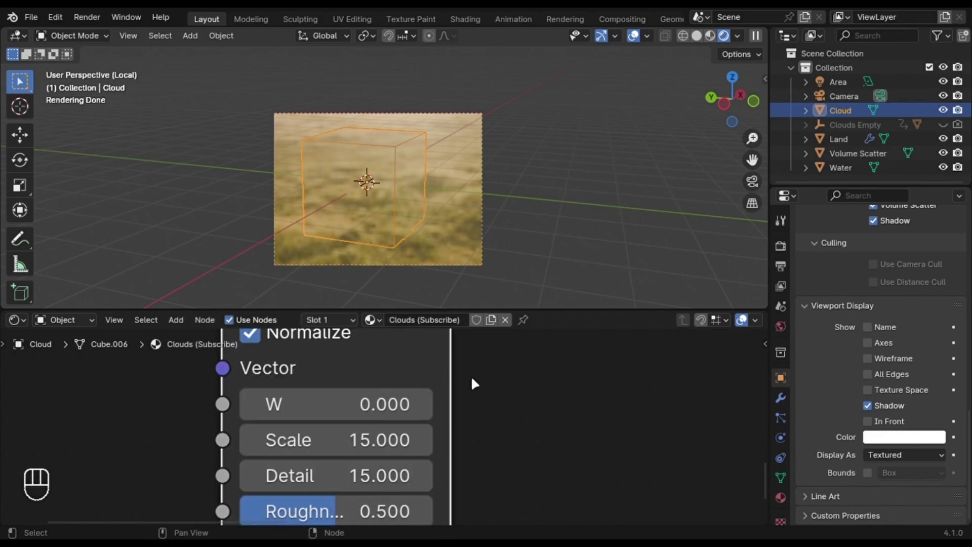
{"action": "left_click", "coordinate": [354, 440]}
{"action": "type", "text": "10"}
{"action": "key", "text": "Return"}
{"action": "scroll", "coordinate": [372, 428], "scroll_direction": "down", "scroll_amount": 5}
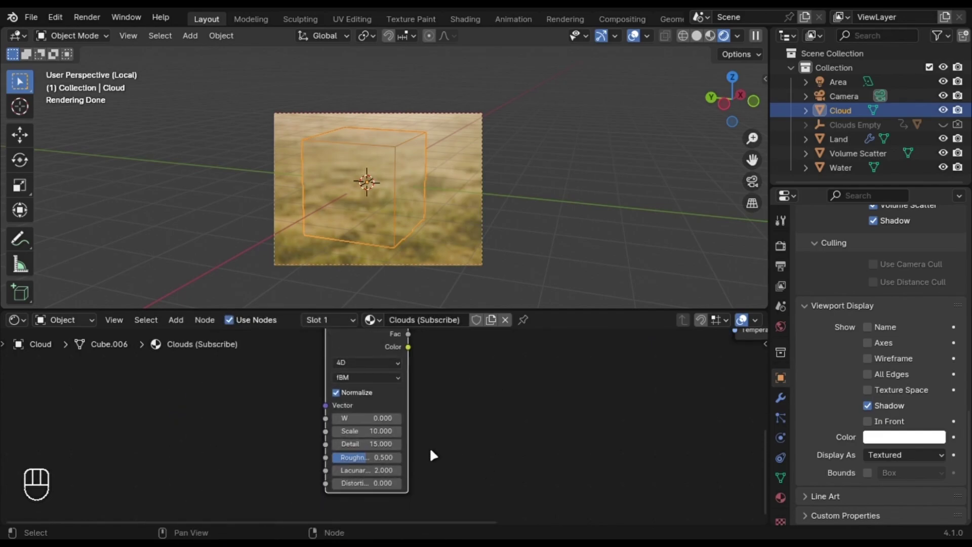
Connect the Noise Texture node to the B input of the Linear Light mix node.
{"action": "middle_click_drag", "start_coordinate": [446, 425], "coordinate": [410, 477]}
{"action": "scroll", "coordinate": [418, 476], "scroll_direction": "down", "scroll_amount": 6}
{"action": "scroll", "coordinate": [395, 469], "scroll_direction": "up", "scroll_amount": 9}
{"action": "left_click_drag", "start_coordinate": [364, 454], "coordinate": [408, 422]}
{"action": "middle_click_drag", "start_coordinate": [344, 252], "coordinate": [382, 193]}
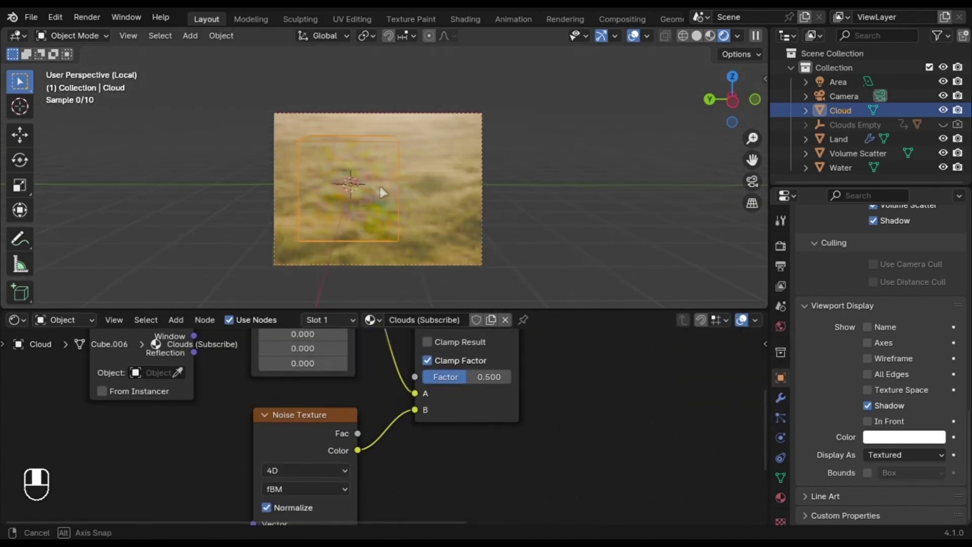
Duplicate the vector Multiply node, insert the copy after the Linear Light node and set its operation to Length.
{"action": "left_click", "coordinate": [291, 381]}
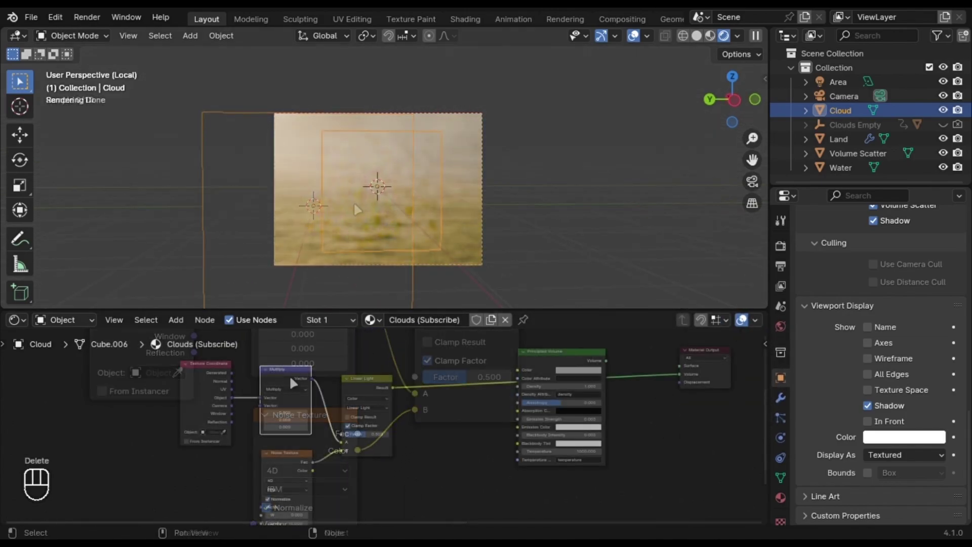
{"action": "key", "text": "shift+d"}
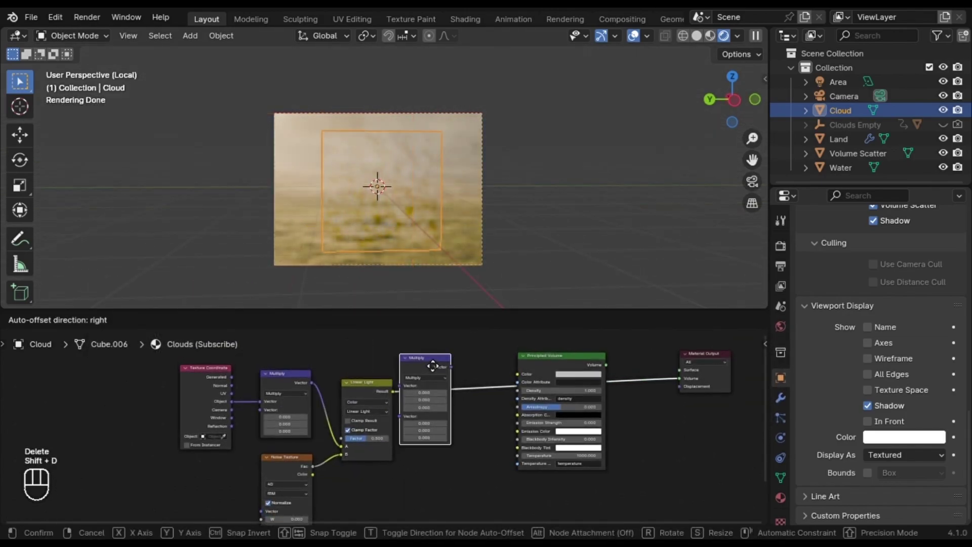
{"action": "left_click", "coordinate": [433, 365]}
{"action": "scroll", "coordinate": [479, 439], "scroll_direction": "up", "scroll_amount": 4}
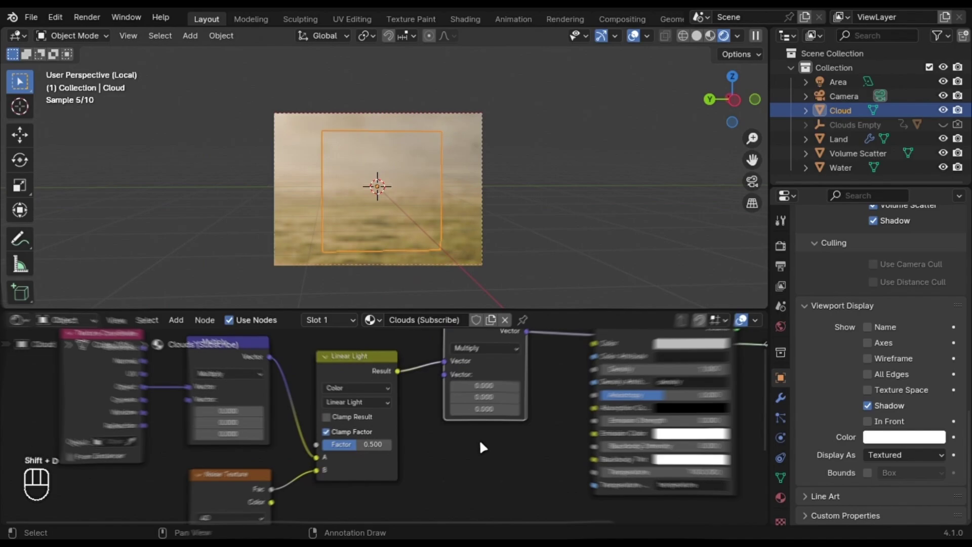
{"action": "left_click", "coordinate": [383, 335]}
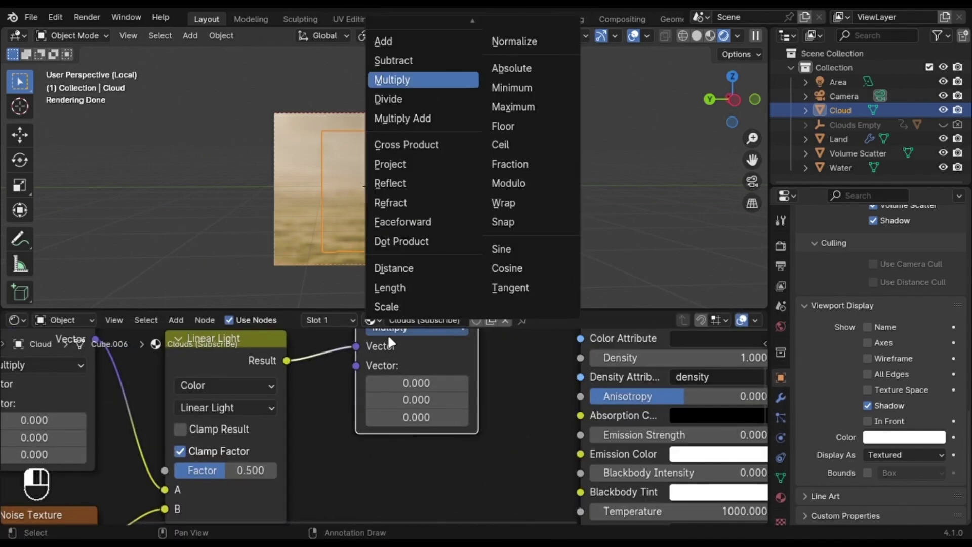
{"action": "left_click", "coordinate": [389, 288]}
Insert a Math node after the Length node and set its operation to Less Than.
{"action": "scroll", "coordinate": [429, 349], "scroll_direction": "down", "scroll_amount": 4}
{"action": "key", "text": "shift+a"}
{"action": "type", "text": "l"}
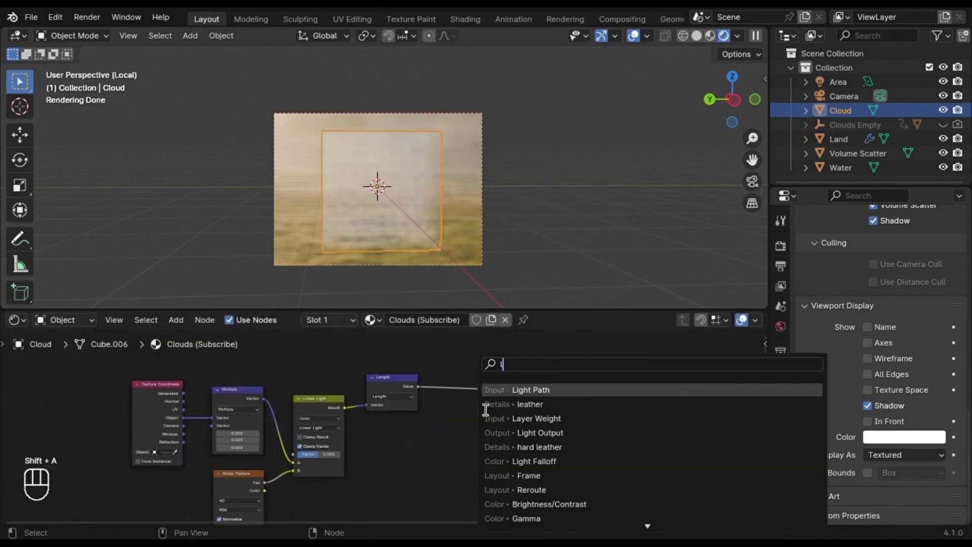
{"action": "key", "text": "BackSpace"}
{"action": "type", "text": "math"}
{"action": "key", "text": "Return"}
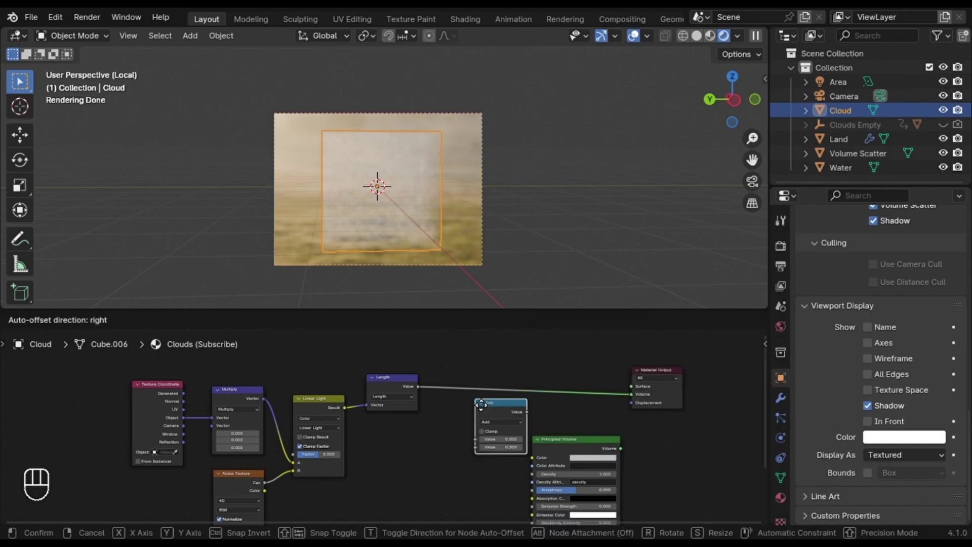
{"action": "left_click", "coordinate": [471, 400]}
{"action": "scroll", "coordinate": [472, 401], "scroll_direction": "up", "scroll_amount": 3}
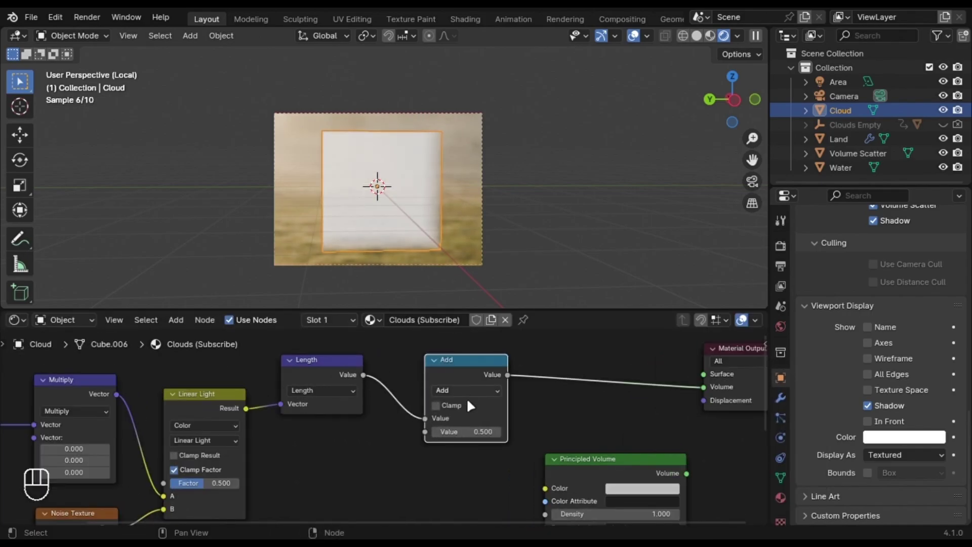
{"action": "left_click", "coordinate": [467, 391]}
{"action": "left_click", "coordinate": [546, 291]}
Duplicate the Less Than node, set the copy to Multiply by 10 and feed it into the Principled Volume's Density.
{"action": "scroll", "coordinate": [511, 385], "scroll_direction": "down", "scroll_amount": 2}
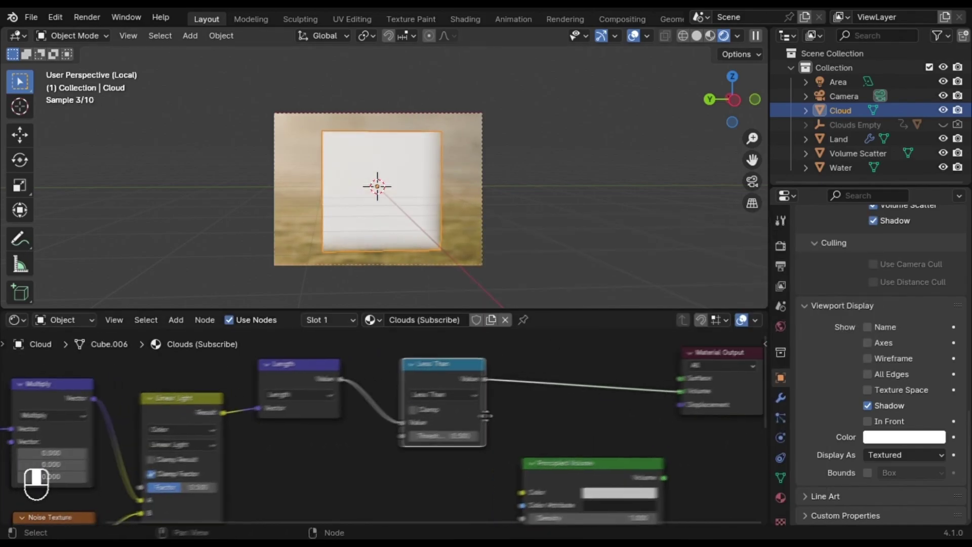
{"action": "key", "text": "shift+d"}
{"action": "left_click", "coordinate": [514, 395]}
{"action": "left_click", "coordinate": [514, 395]}
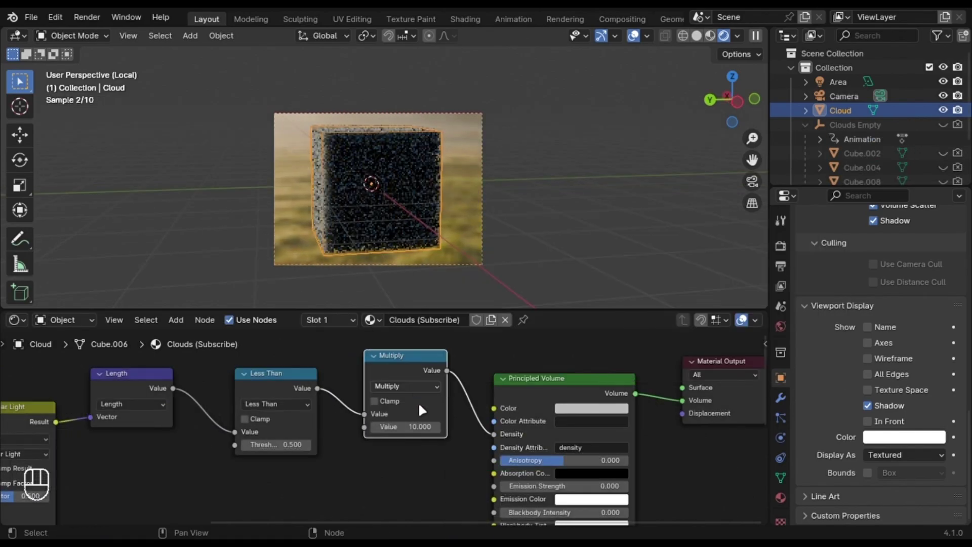
Set all three vector values of the Multiply node after the Texture Coordinate node to 1.
{"action": "scroll", "coordinate": [418, 402], "scroll_direction": "up", "scroll_amount": 2}
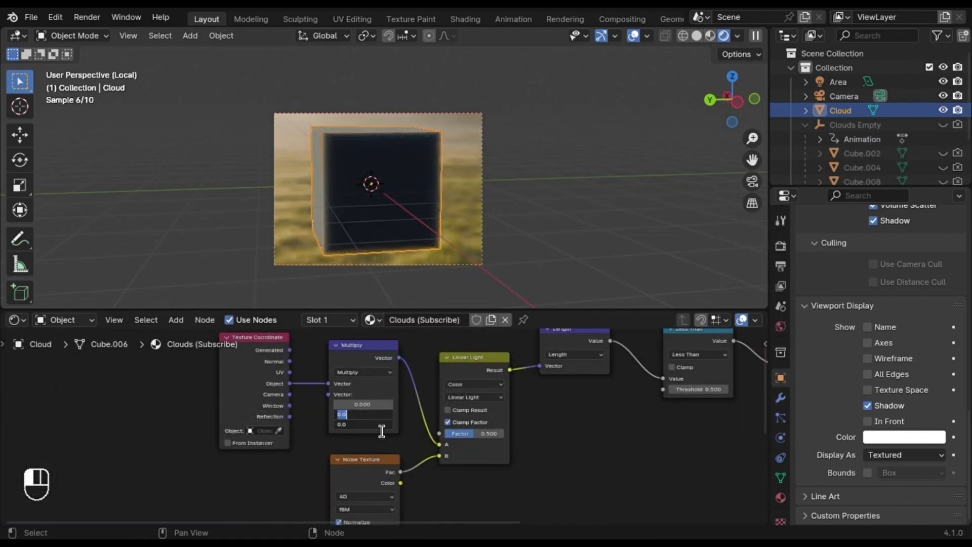
{"action": "scroll", "coordinate": [365, 424], "scroll_direction": "up", "scroll_amount": 6}
{"action": "left_click", "coordinate": [354, 382]}
{"action": "type", "text": "1"}
{"action": "key", "text": "Return"}
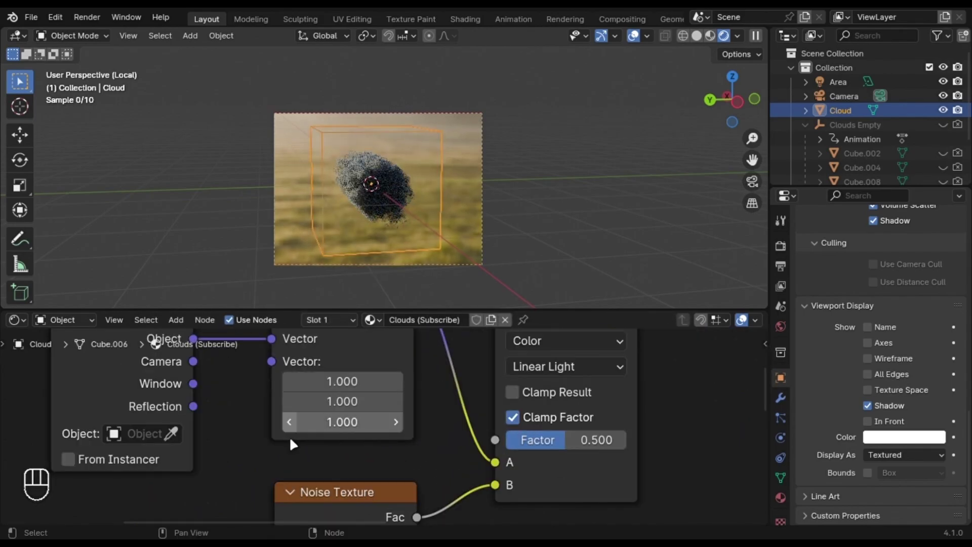
Set the Principled Volume's Anisotropy to 0.7 and view the cloud from several angles.
{"action": "middle_click_drag", "start_coordinate": [331, 225], "coordinate": [372, 222]}
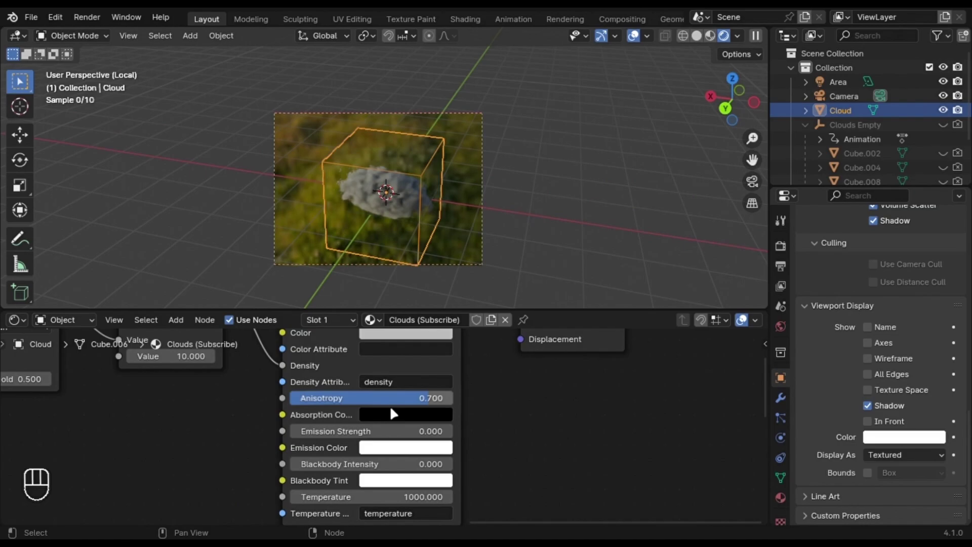
{"action": "middle_click_drag", "start_coordinate": [433, 227], "coordinate": [411, 177]}
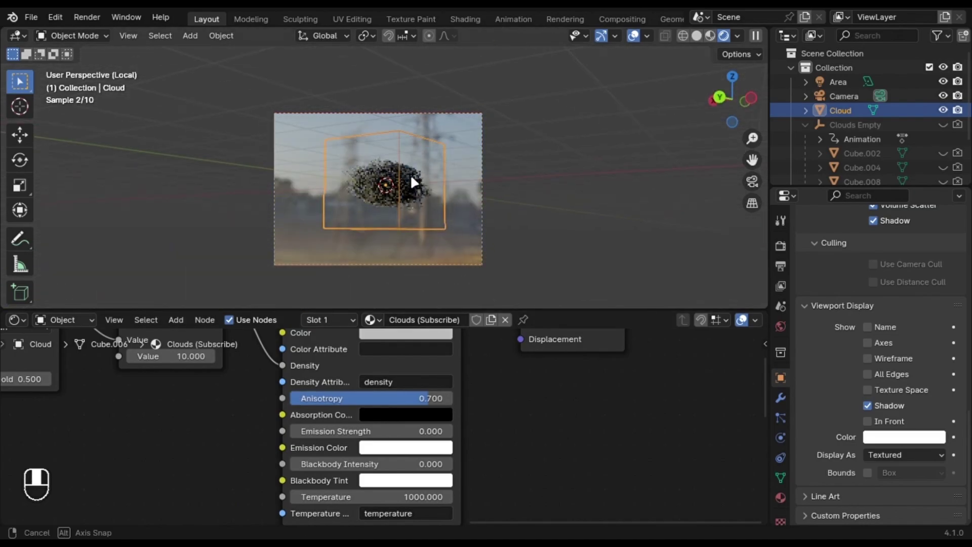
Label the Multiply node "density" and the Less Than node "size" in the cloud material.
{"action": "key", "text": "F2"}
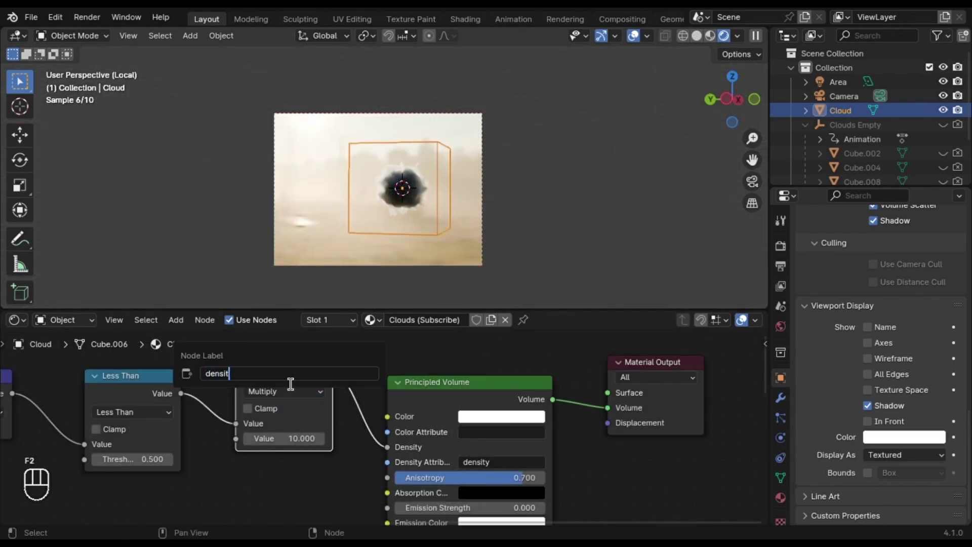
{"action": "key", "text": "Return"}
{"action": "left_click", "coordinate": [156, 398]}
{"action": "key", "text": "F2"}
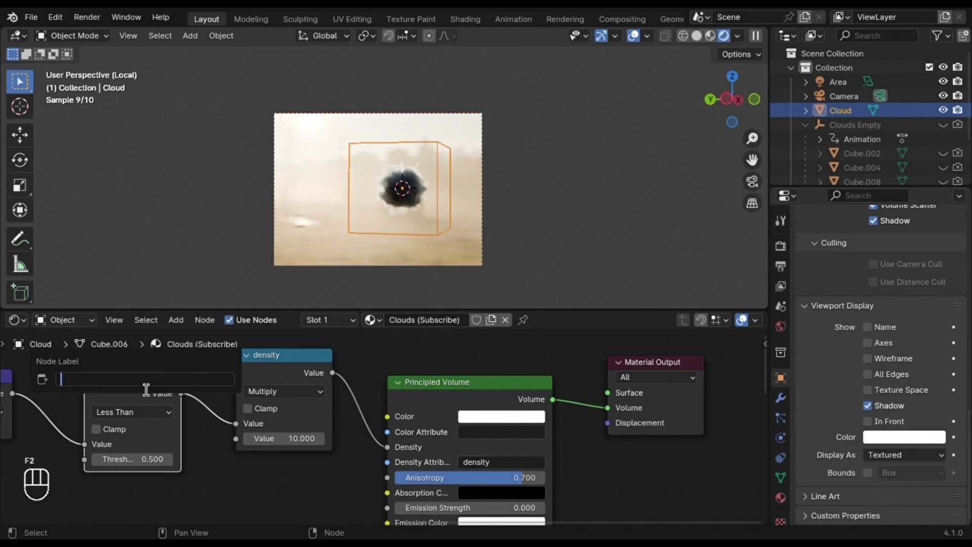
{"action": "type", "text": "siz"}
{"action": "type", "text": "e"}
{"action": "key", "text": "Return"}
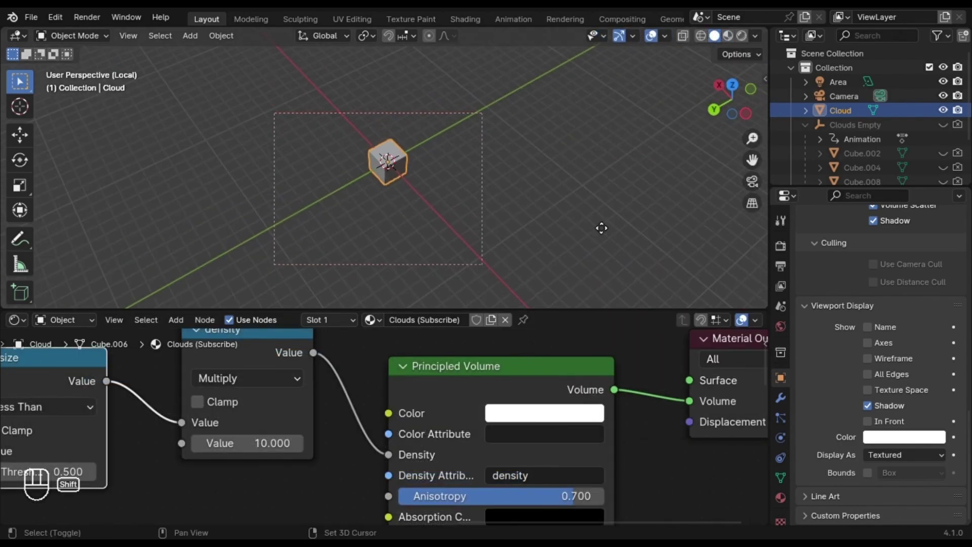
Duplicate the Cloud cube three times and spread the copies around the original.
{"action": "key", "text": "shift+d"}
{"action": "left_click", "coordinate": [605, 178]}
{"action": "key", "text": "shift+d"}
{"action": "left_click", "coordinate": [567, 217]}
{"action": "key", "text": "shift+d"}
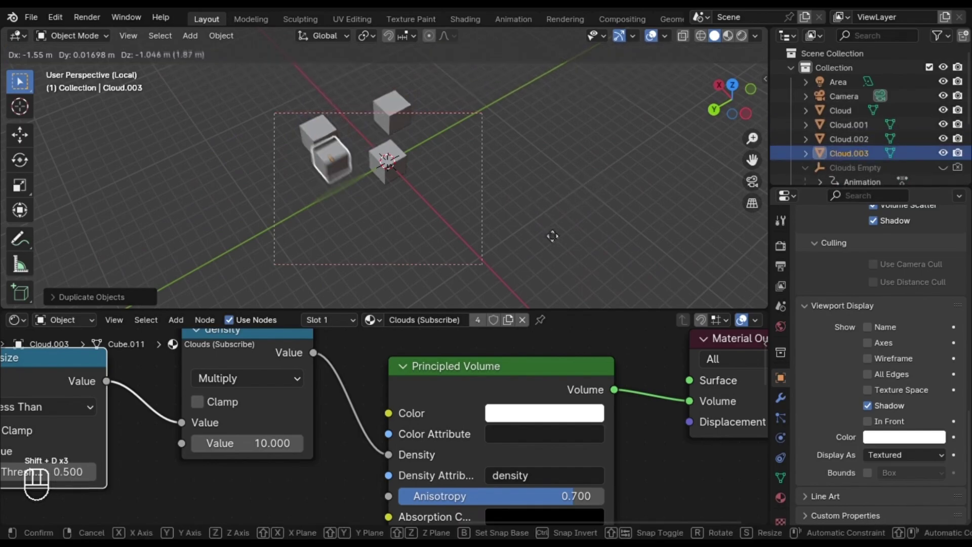
{"action": "left_click", "coordinate": [579, 271]}
Select all four cloud cubes and raise them along the Z axis.
{"action": "left_click", "coordinate": [387, 161], "text": "shift"}
{"action": "left_click", "coordinate": [392, 113], "text": "shift"}
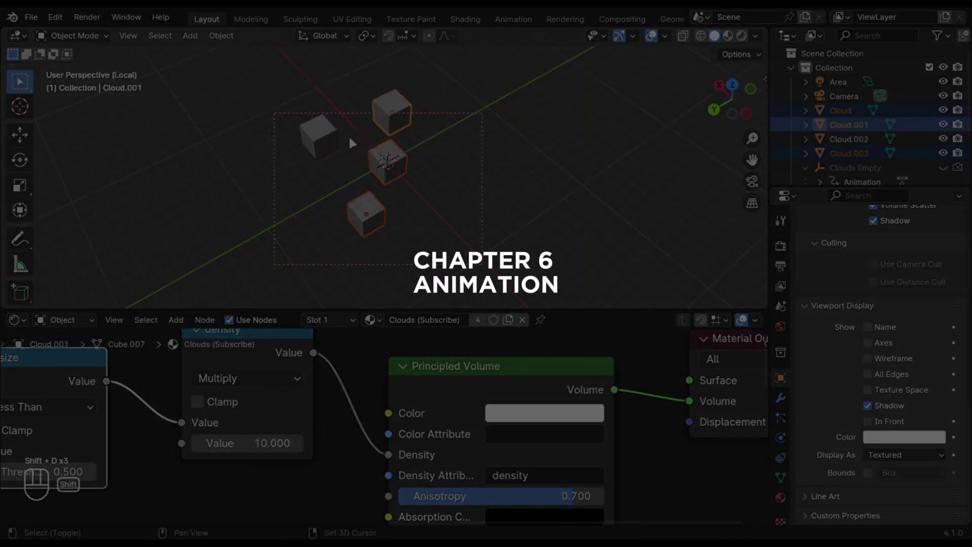
{"action": "left_click", "coordinate": [338, 137], "text": "shift"}
{"action": "key", "text": "g"}
{"action": "key", "text": "z"}
{"action": "left_click", "coordinate": [348, 114]}
{"action": "middle_click_drag", "start_coordinate": [350, 116], "coordinate": [385, 160]}
{"action": "key", "text": "KP_0"}
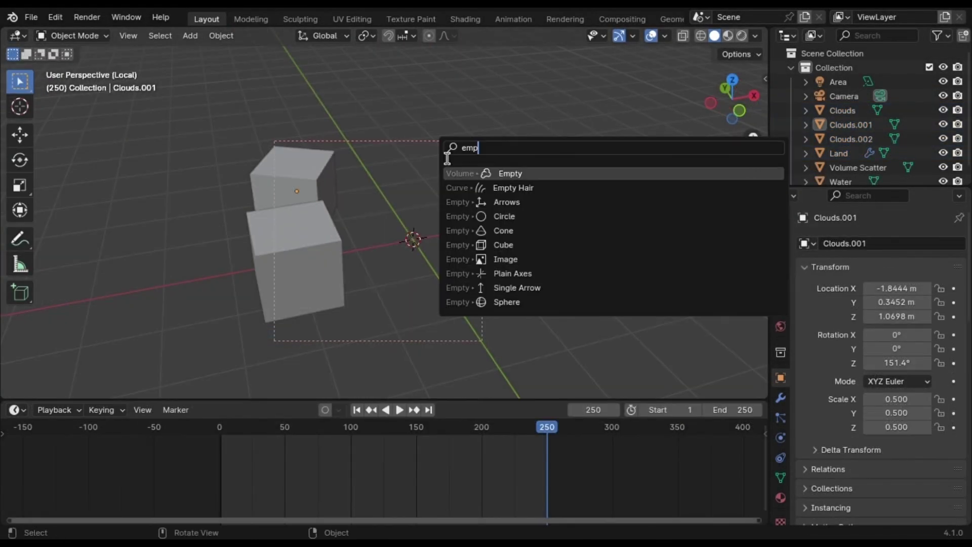
Add an Arrows empty at the world origin and keyframe its transforms at frame 1.
{"action": "type", "text": "pty"}
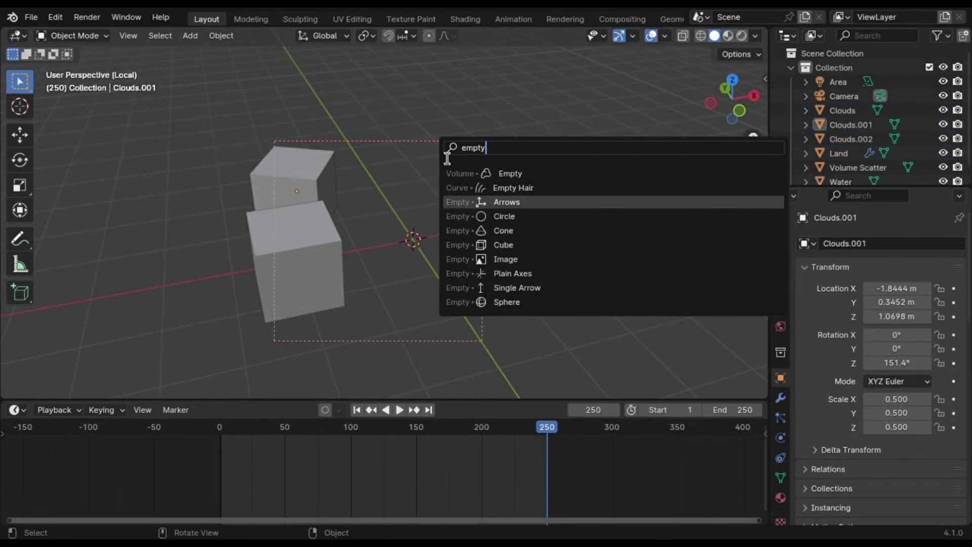
{"action": "key", "text": "Return"}
{"action": "middle_click_drag", "start_coordinate": [439, 155], "coordinate": [448, 246]}
{"action": "key", "text": "shift+Left"}
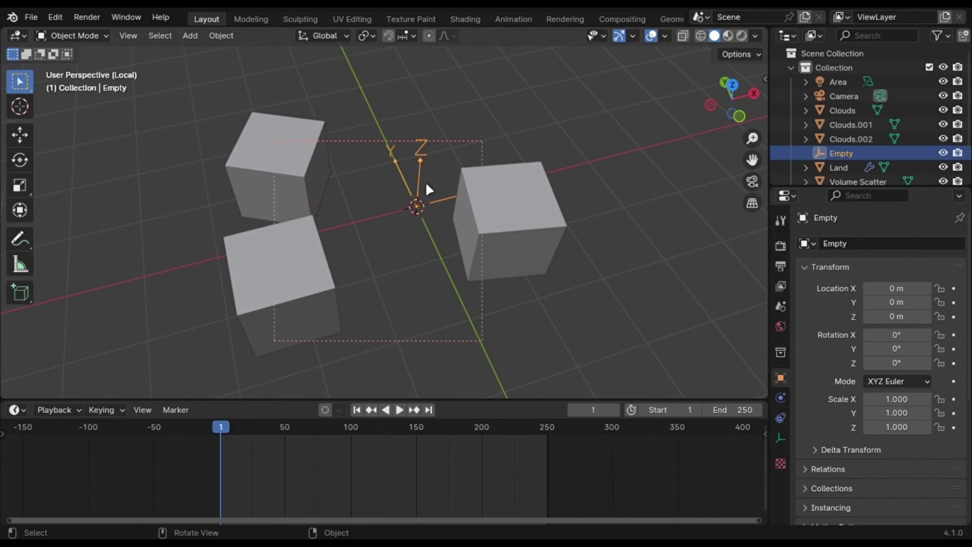
{"action": "key", "text": "i"}
Move the empty 1 m along X at frame 250 and keyframe it there.
{"action": "key", "text": "shift+Right"}
{"action": "key", "text": "g"}
{"action": "key", "text": "x"}
{"action": "left_click", "coordinate": [478, 172]}
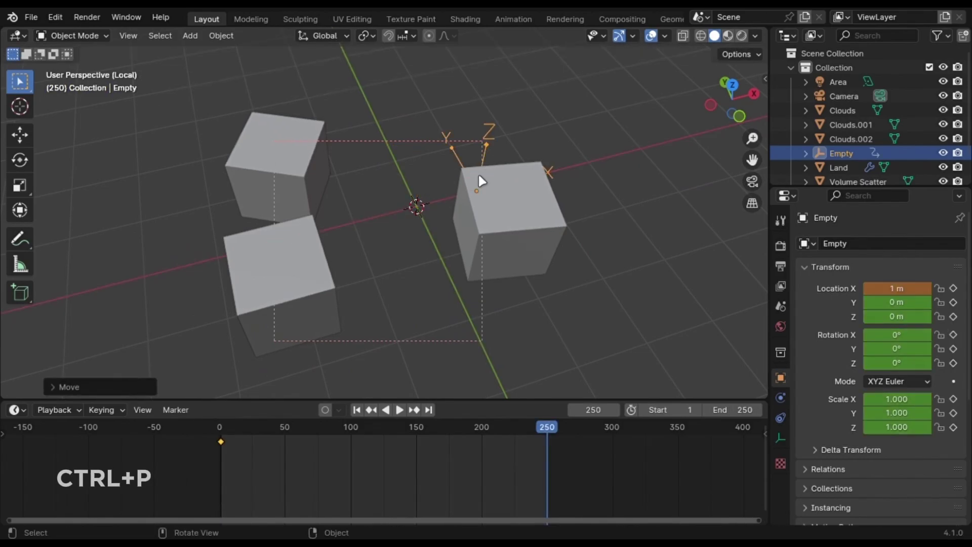
Parent the three cloud cubes to the empty with Object (Keep Transform).
{"action": "left_click", "coordinate": [478, 177]}
{"action": "left_click", "coordinate": [277, 274], "text": "shift"}
{"action": "left_click", "coordinate": [282, 173], "text": "shift"}
{"action": "left_click", "coordinate": [478, 135], "text": "shift"}
{"action": "key", "text": "ctrl+p"}
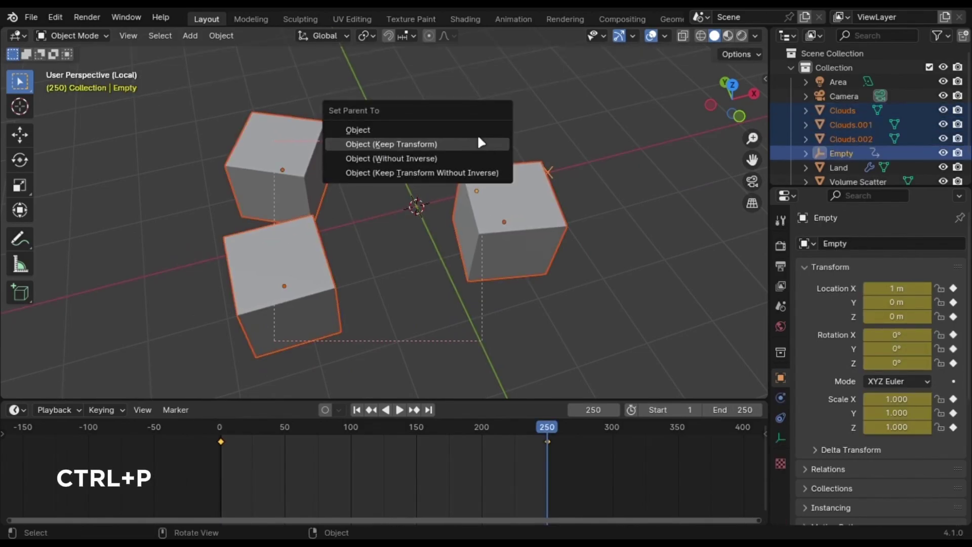
{"action": "left_click", "coordinate": [478, 138]}
{"action": "left_click", "coordinate": [393, 145]}
Play the animation, set the empty's keyframe interpolation to Linear and return to frame 1.
{"action": "key", "text": "space"}
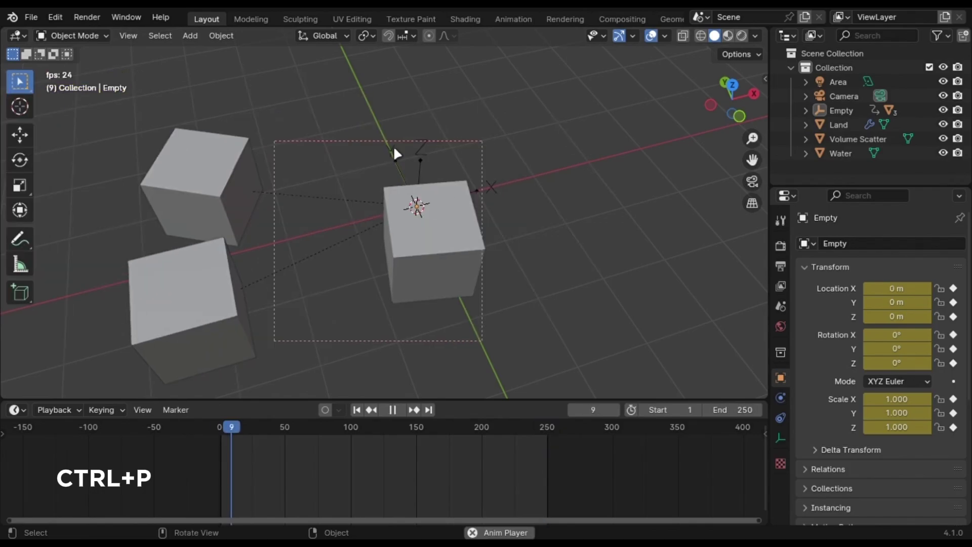
{"action": "left_click", "coordinate": [435, 192]}
{"action": "key", "text": "t"}
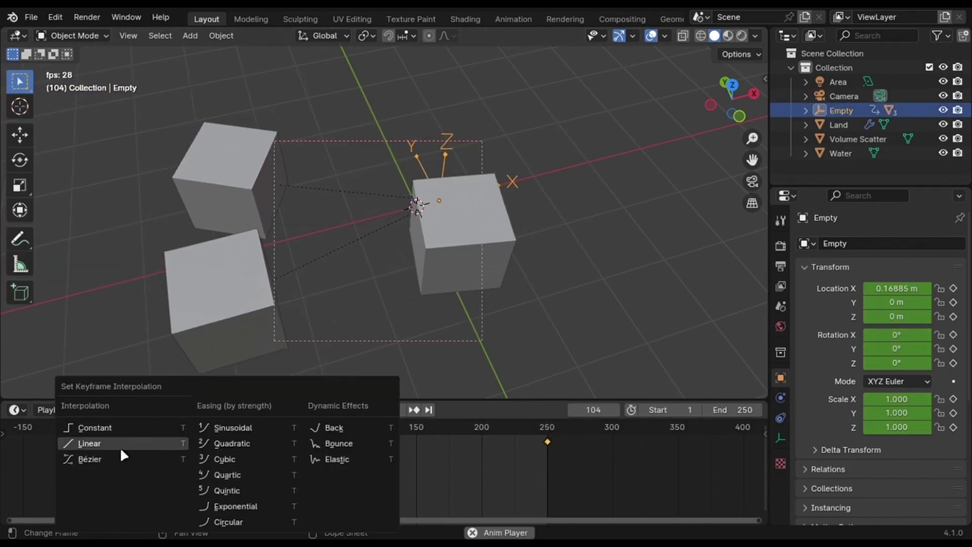
{"action": "left_click", "coordinate": [120, 447]}
{"action": "left_click", "coordinate": [357, 410]}
Split the node editor area side by side and turn the second half into a Timeline.
{"action": "middle_click_drag", "start_coordinate": [505, 341], "coordinate": [433, 259]}
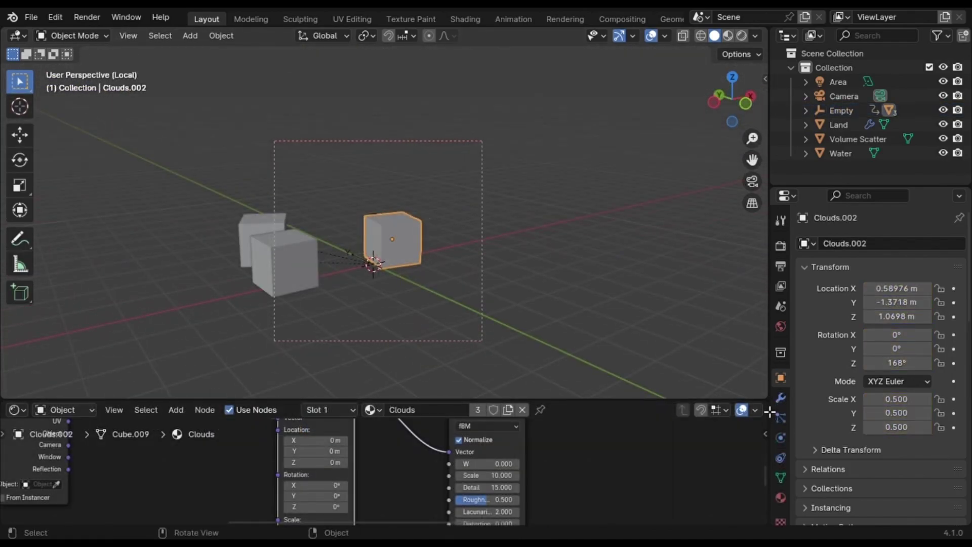
{"action": "left_click", "coordinate": [424, 430]}
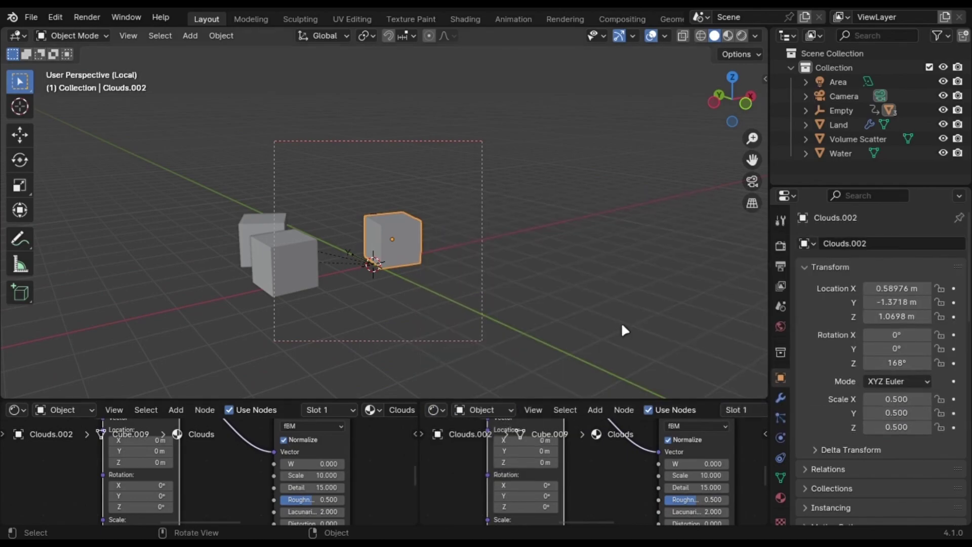
{"action": "left_click", "coordinate": [436, 410]}
{"action": "left_click", "coordinate": [521, 329]}
Keyframe the cloud Mapping node's Location at 0 m on frame 1 and with X at 2 m on frame 250.
{"action": "scroll", "coordinate": [246, 480], "scroll_direction": "up", "scroll_amount": 5}
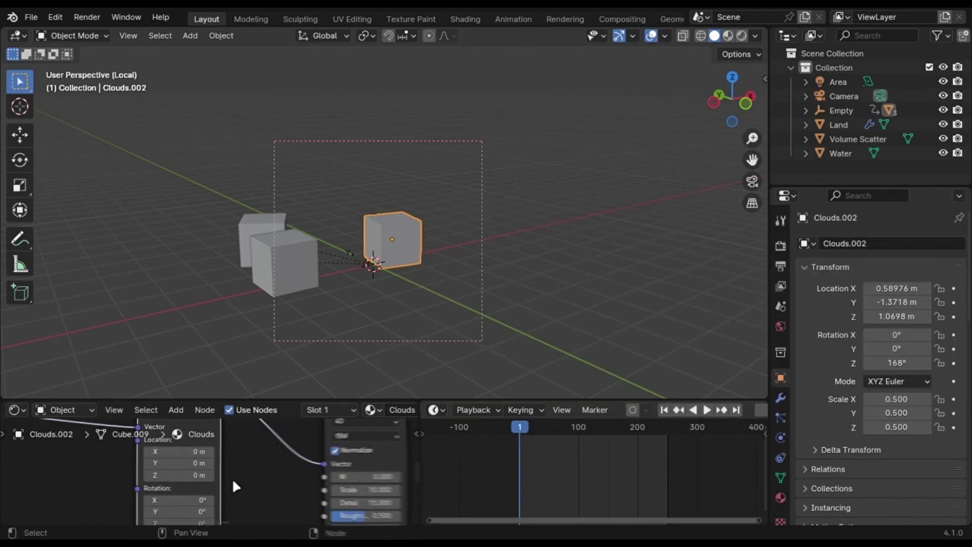
{"action": "key", "text": "i"}
{"action": "key", "text": "shift+Right"}
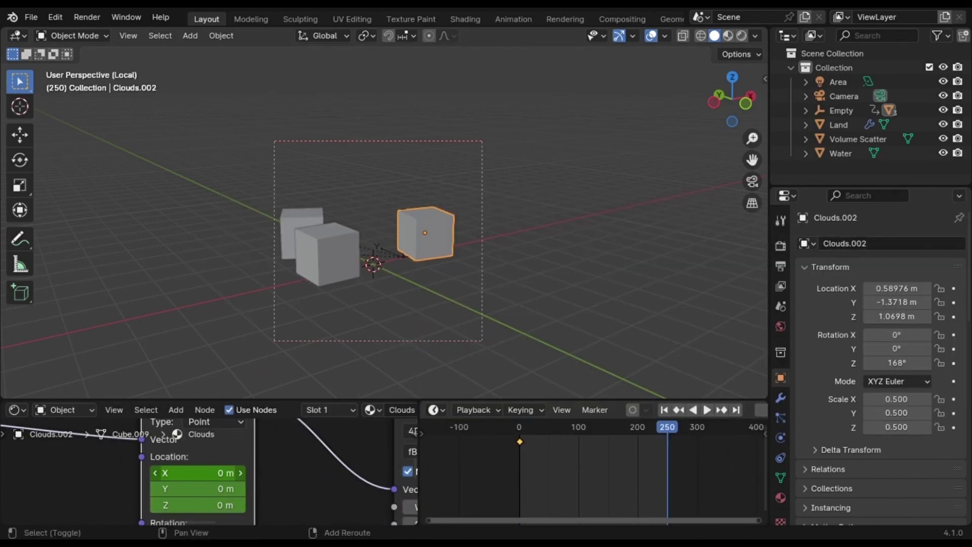
{"action": "left_click_drag", "start_coordinate": [208, 474], "coordinate": [238, 475], "text": "shift"}
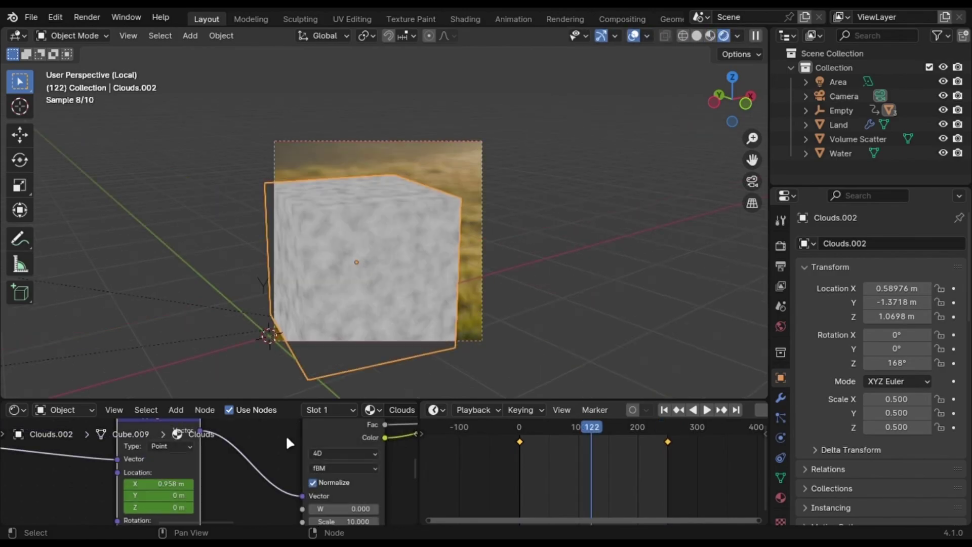
Set the Mapping node's keyframe interpolation to Linear and scrub through the cloud texture motion.
{"action": "key", "text": "t"}
{"action": "left_click", "coordinate": [488, 443]}
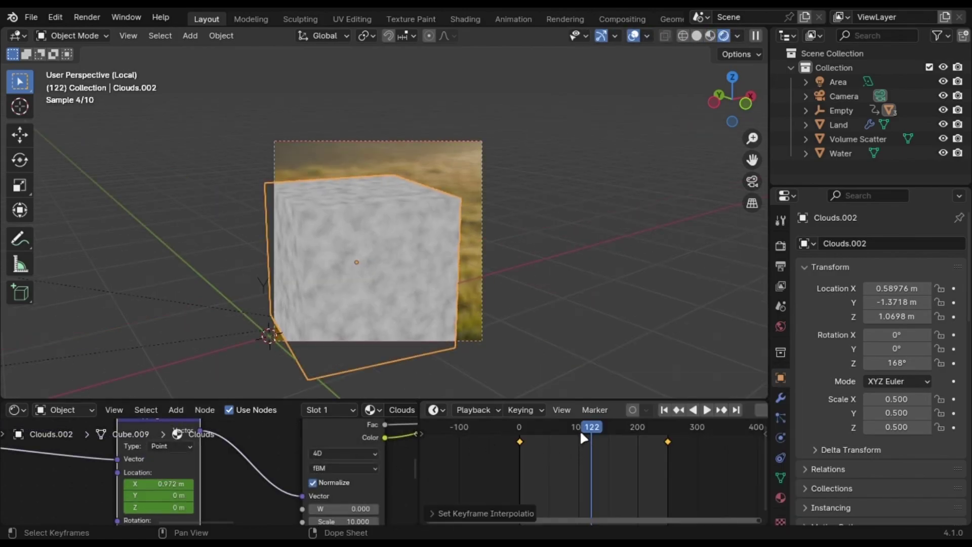
{"action": "left_click_drag", "start_coordinate": [581, 430], "coordinate": [525, 418]}
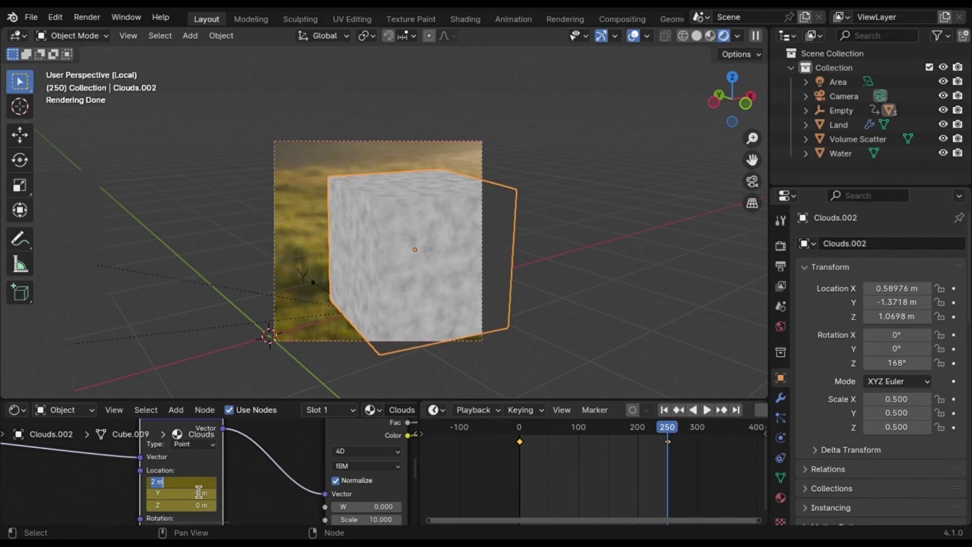
Re-keyframe the Mapping node's Location X at 0.5 m on frame 250 and play the animation.
{"action": "type", "text": "0.5"}
{"action": "key", "text": "Return"}
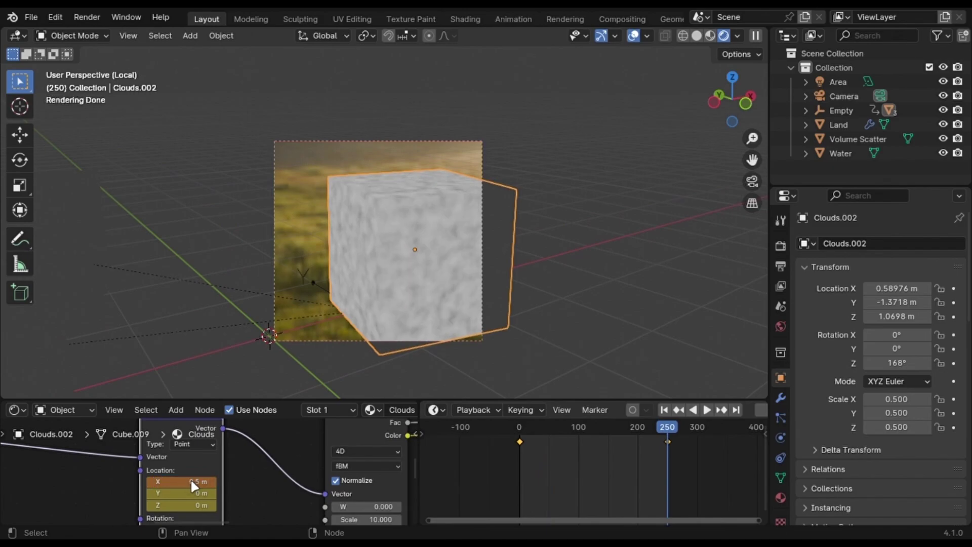
{"action": "key", "text": "i"}
{"action": "key", "text": "space"}
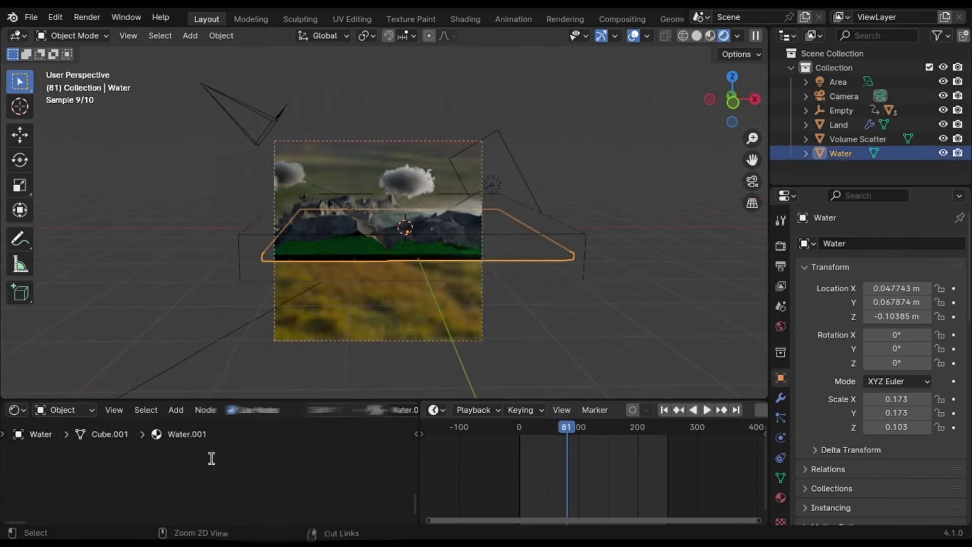
Examine the Water material's shader group and its Speed, Scale, Seed and Strength settings.
{"action": "key", "text": "shift+a"}
{"action": "key", "text": "Escape"}
{"action": "key", "text": "Home"}
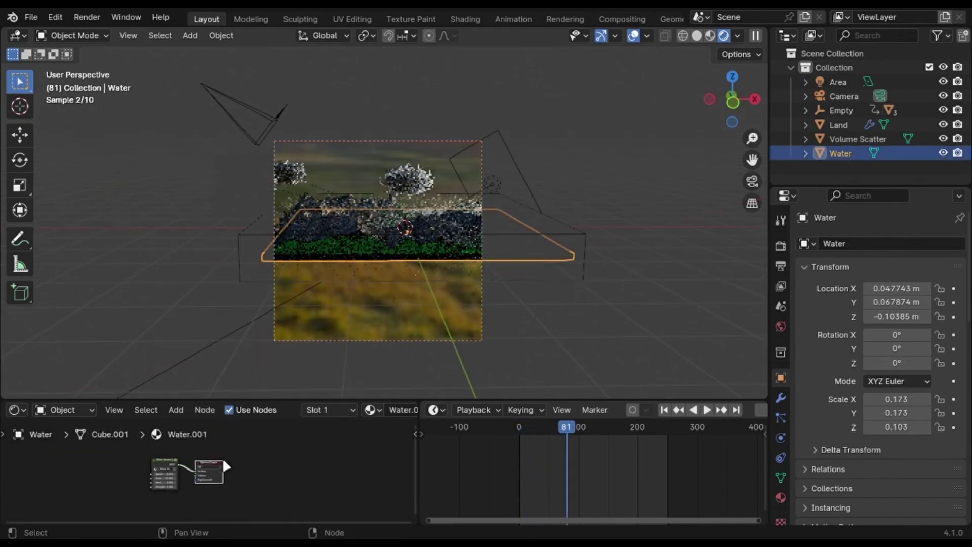
{"action": "scroll", "coordinate": [172, 485], "scroll_direction": "up", "scroll_amount": 5}
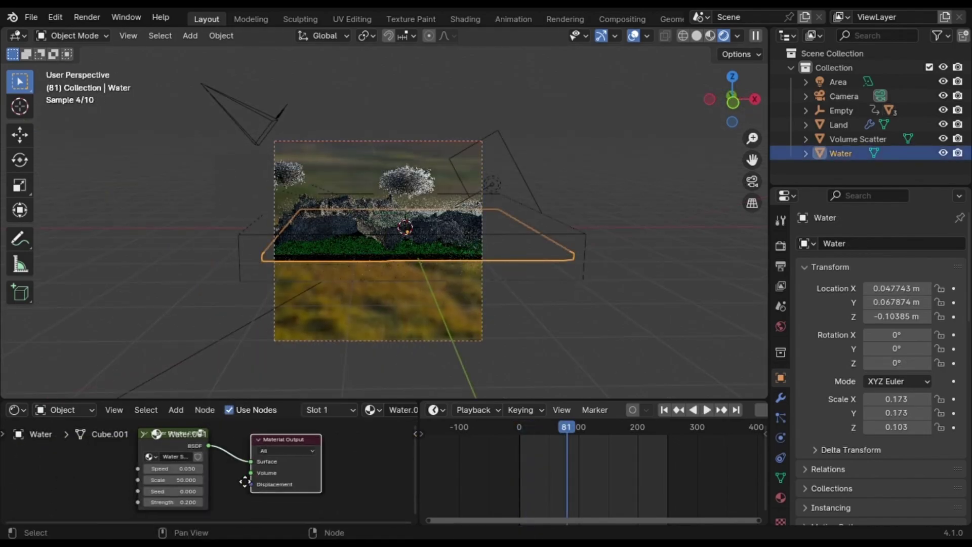
{"action": "middle_click_drag", "start_coordinate": [244, 481], "coordinate": [255, 478]}
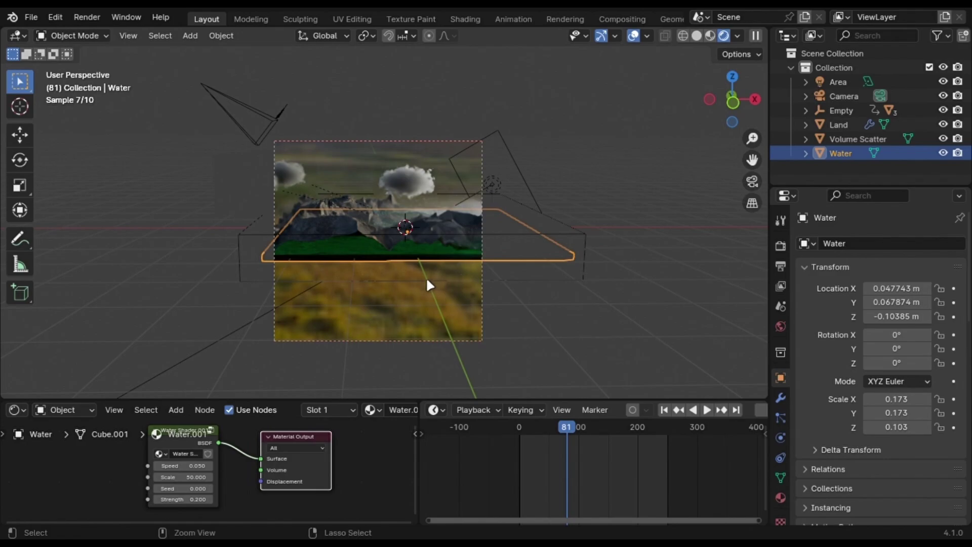
{"action": "scroll", "coordinate": [238, 478], "scroll_direction": "up", "scroll_amount": 4}
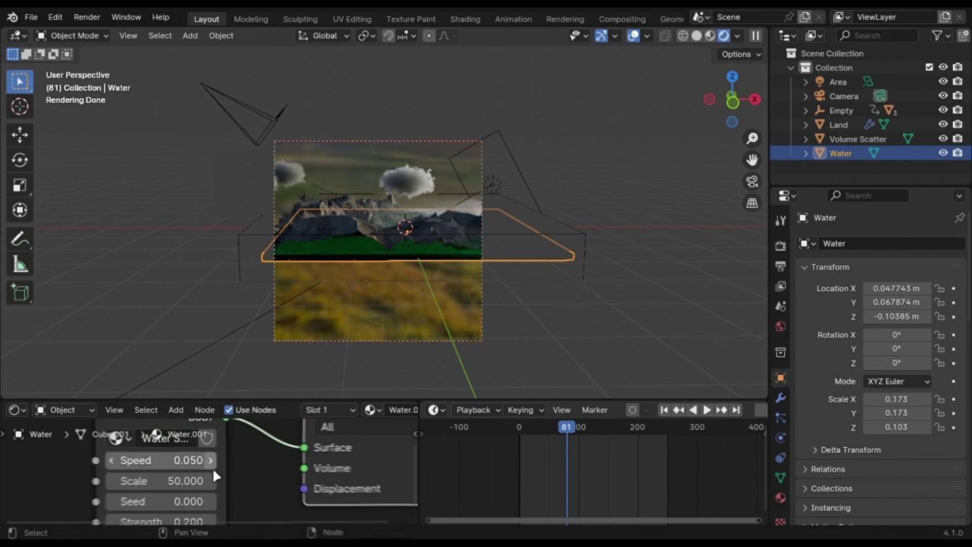
{"action": "scroll", "coordinate": [162, 460], "scroll_direction": "down", "scroll_amount": 4}
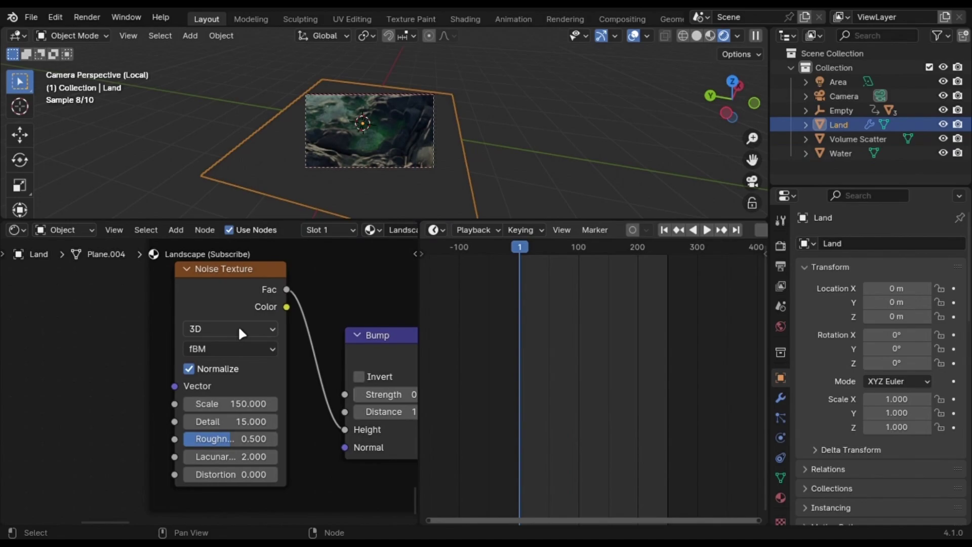
Switch the Land material's Noise Texture that feeds the Bump node to 4D and keyframe its W at 0 on frame 1.
{"action": "left_click", "coordinate": [238, 328]}
{"action": "left_click", "coordinate": [238, 329]}
{"action": "left_click", "coordinate": [228, 329]}
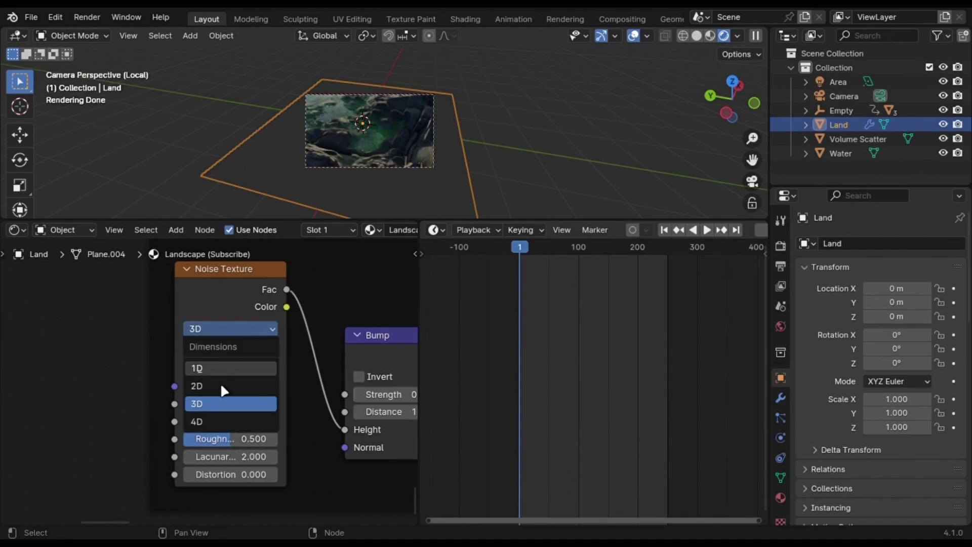
{"action": "left_click", "coordinate": [217, 421]}
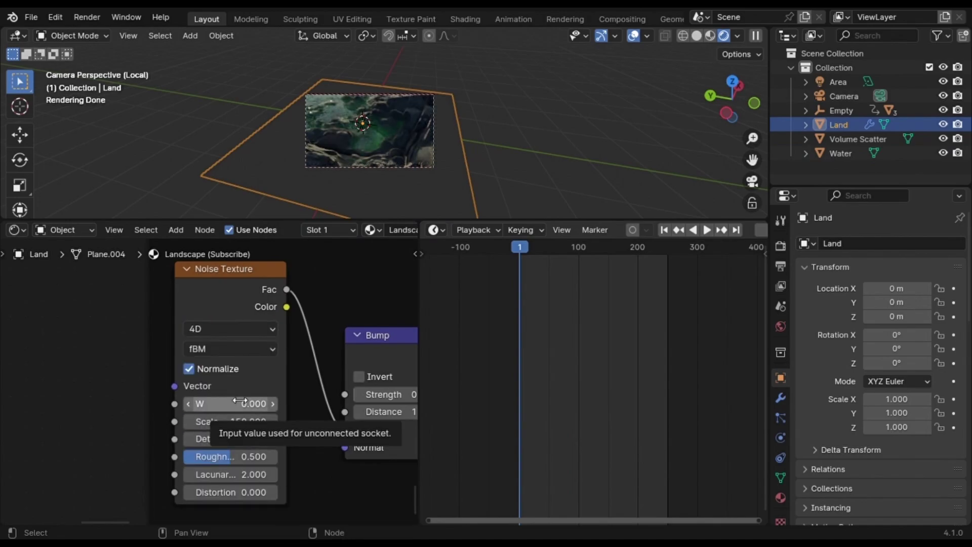
{"action": "key", "text": "i"}
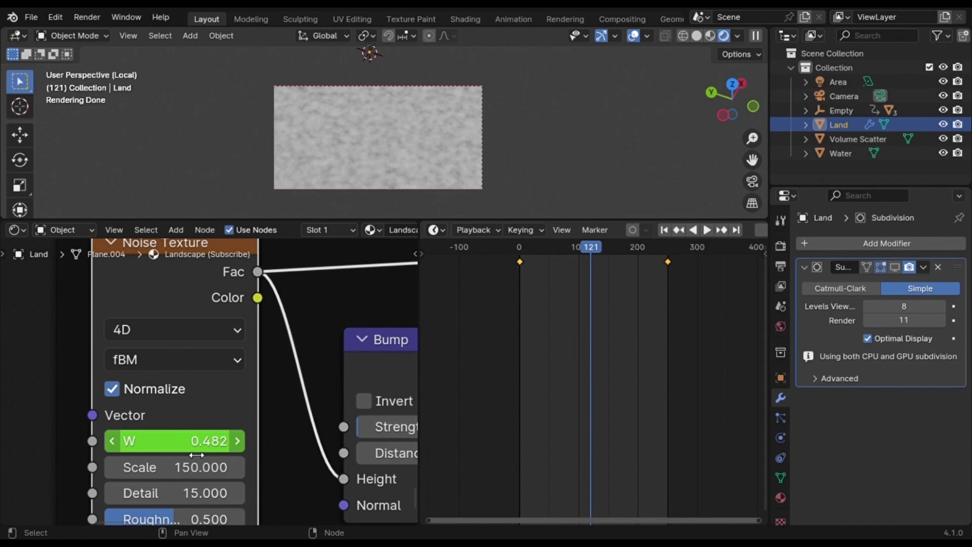
Set the Land Noise Texture's W to 0.1 at frame 250 and play the animation.
{"action": "key", "text": "shift+Right"}
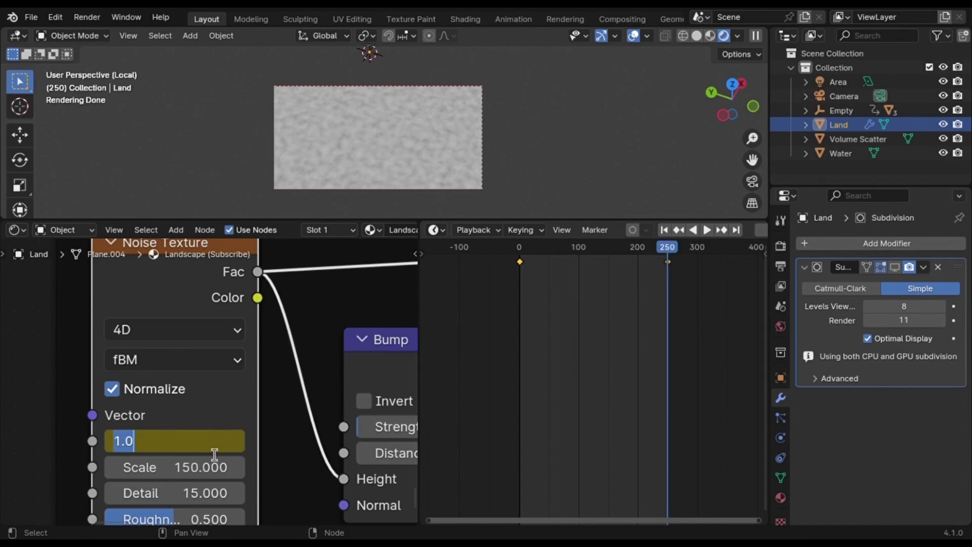
{"action": "type", "text": "."}
{"action": "key", "text": "Return"}
{"action": "double_click", "coordinate": [212, 446]}
{"action": "type", "text": ".1"}
{"action": "key", "text": "Return"}
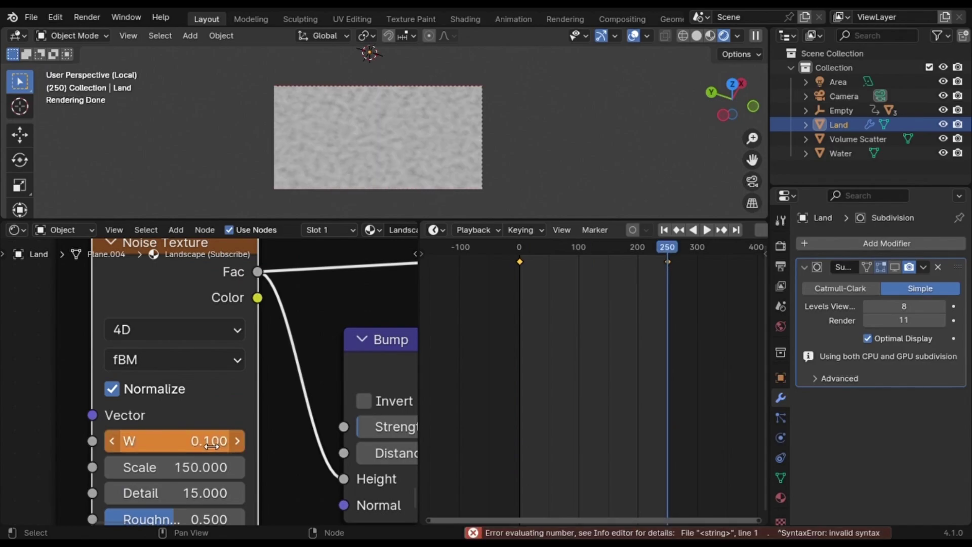
{"action": "key", "text": "space"}
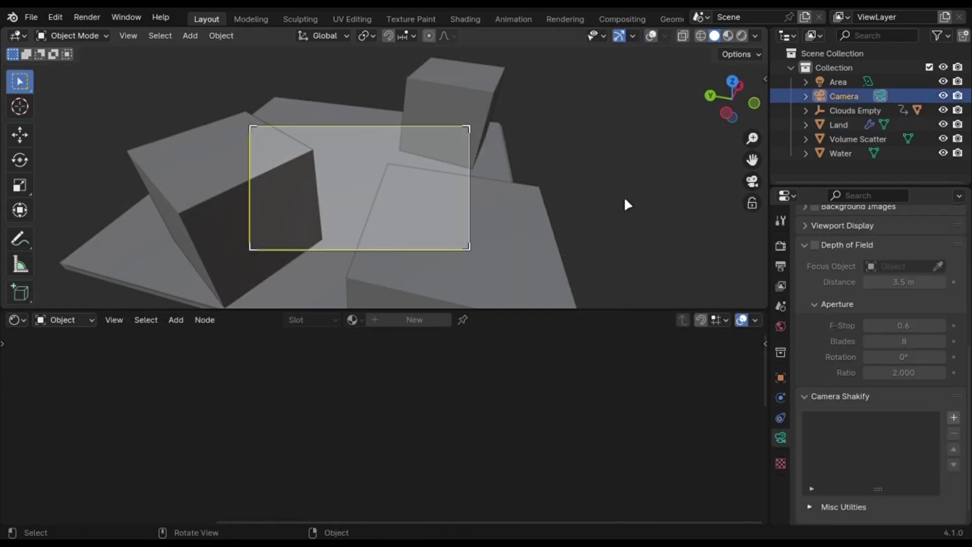
Add a Camera Shakify shake to the camera, choose The Wedding as its type and play the result.
{"action": "scroll", "coordinate": [918, 324], "scroll_direction": "down", "scroll_amount": 1}
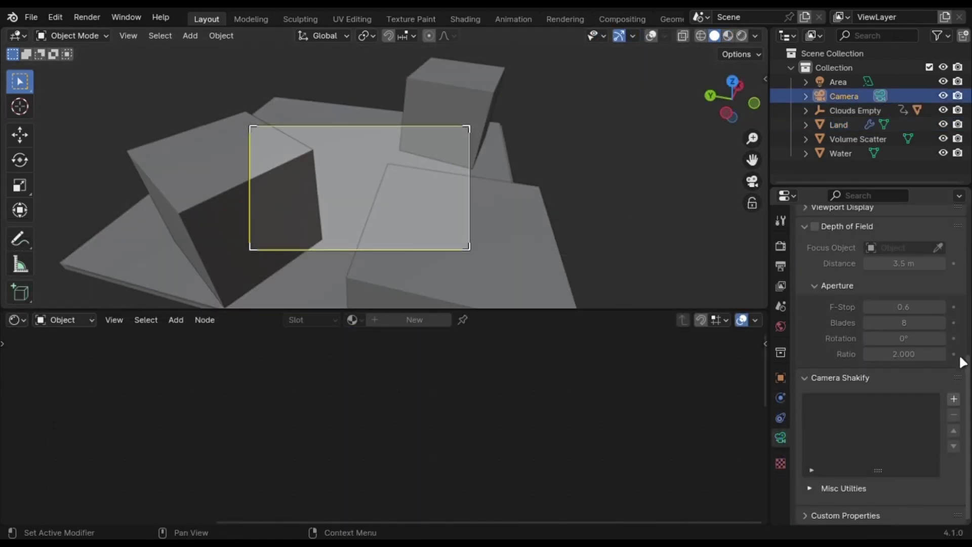
{"action": "left_click", "coordinate": [953, 400]}
{"action": "scroll", "coordinate": [880, 388], "scroll_direction": "down", "scroll_amount": 3}
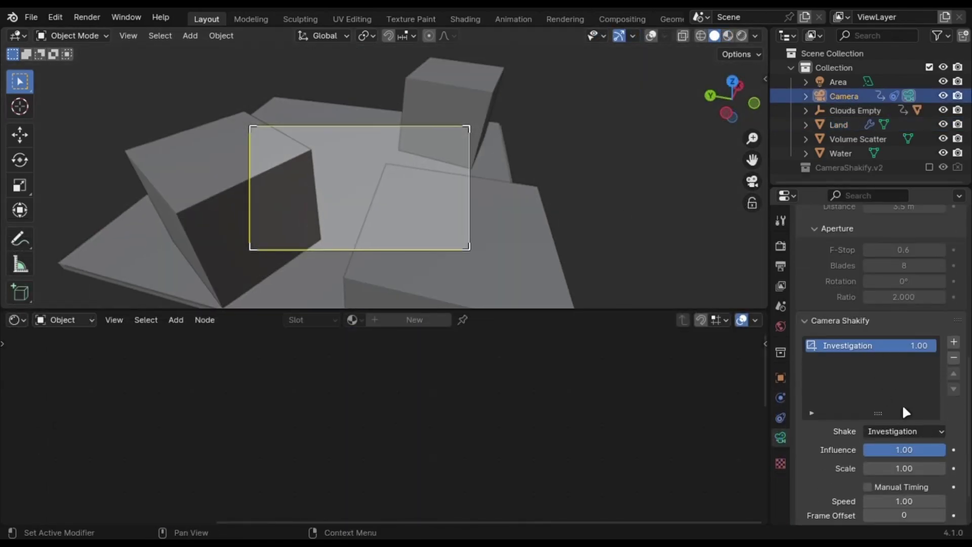
{"action": "left_click", "coordinate": [900, 431]}
{"action": "left_click", "coordinate": [880, 324]}
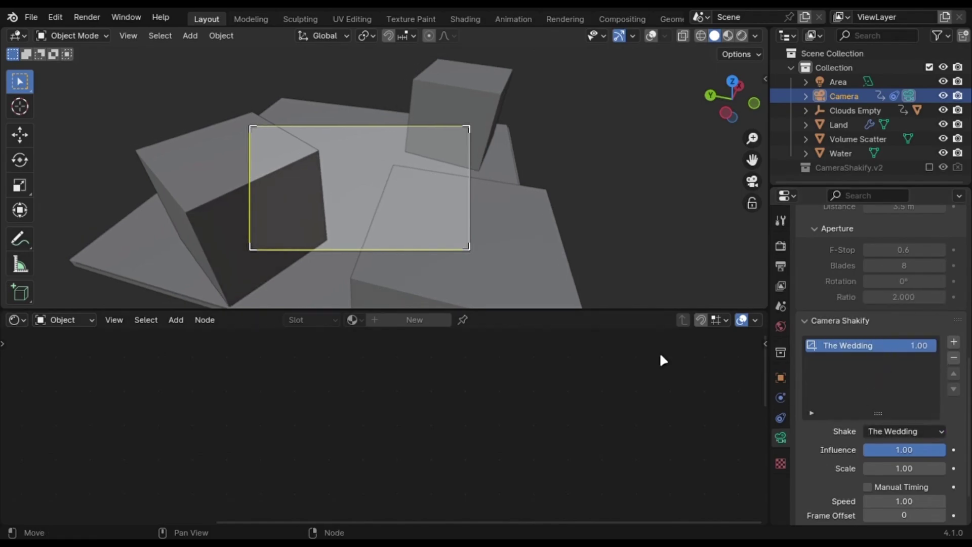
{"action": "key", "text": "space"}
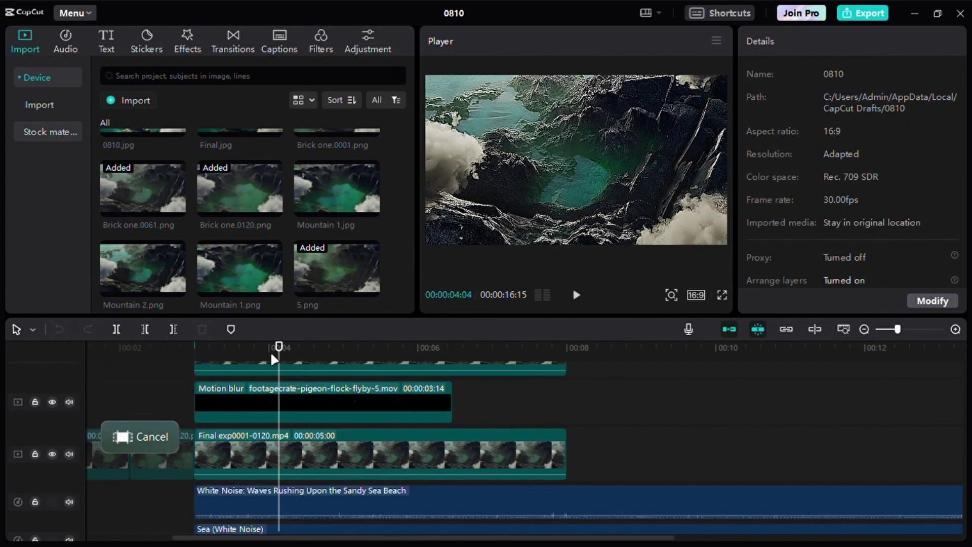
In CapCut, select the pigeon flock clip, scrub through it over the render and toggle its track's visibility off and on.
{"action": "left_click", "coordinate": [275, 400]}
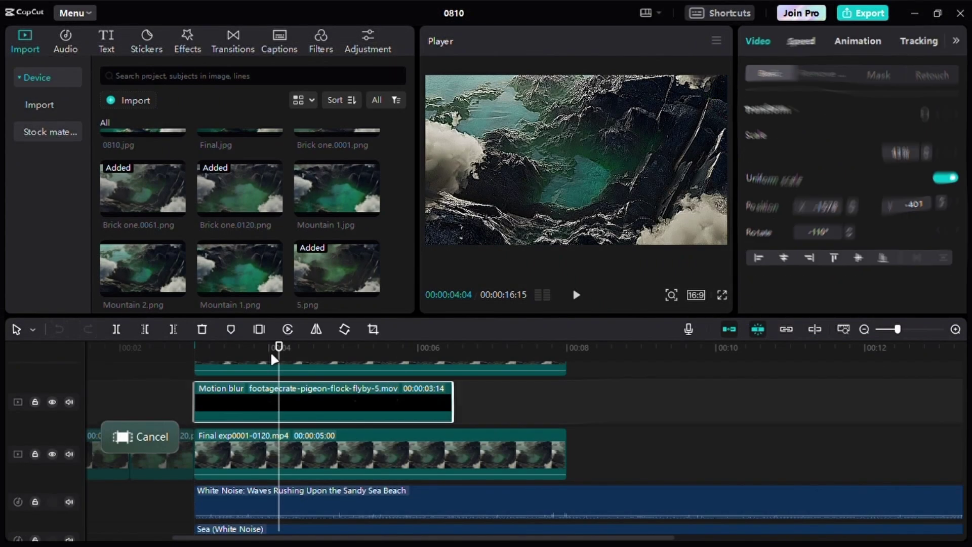
{"action": "left_click_drag", "start_coordinate": [279, 347], "coordinate": [244, 349]}
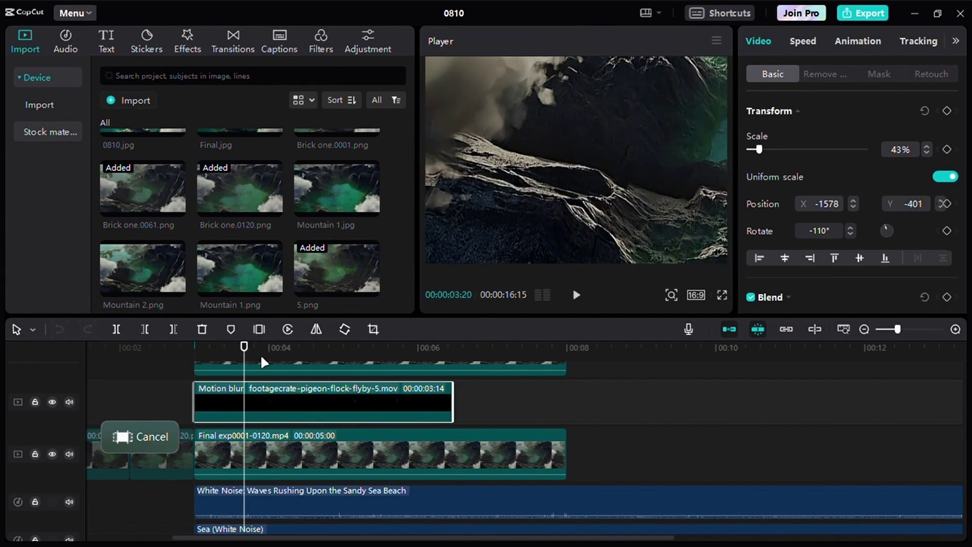
{"action": "left_click", "coordinate": [226, 344]}
{"action": "left_click_drag", "start_coordinate": [241, 350], "coordinate": [291, 369]}
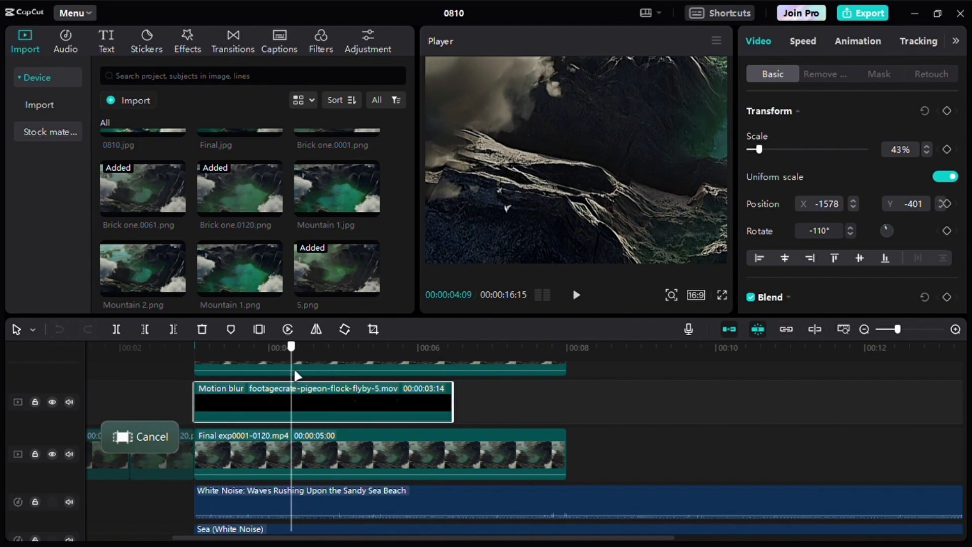
{"action": "left_click", "coordinate": [52, 401]}
{"action": "left_click", "coordinate": [53, 405]}
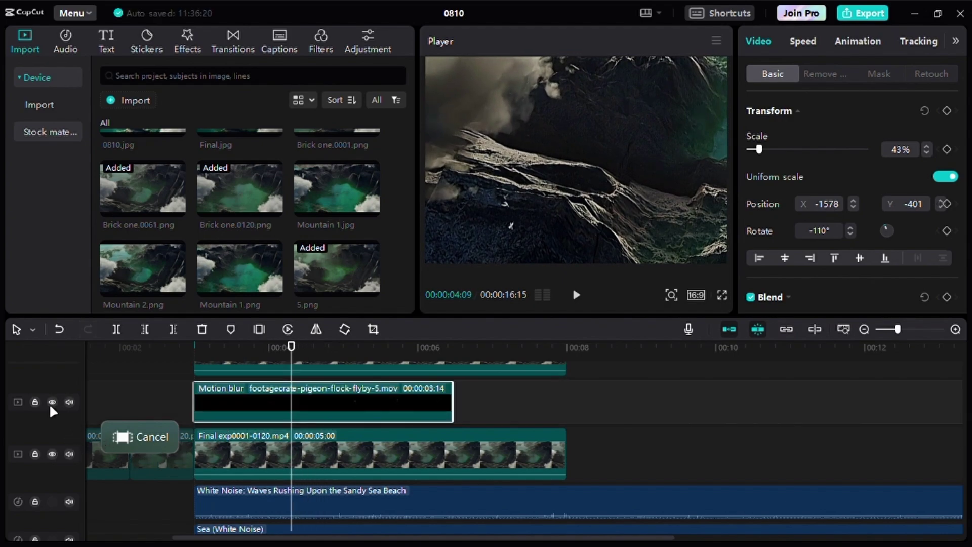